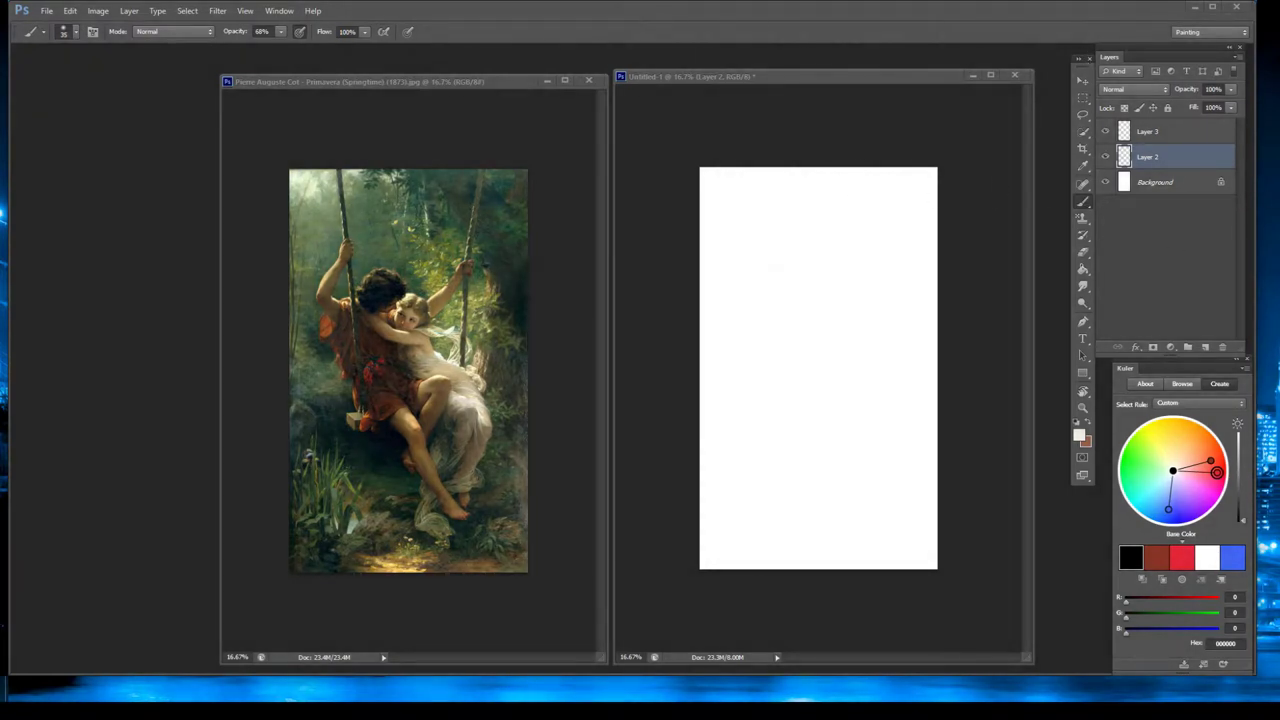
# Enlarge the brush to 800 px and paint a soft muted-green patch over the upper-left area of the blank canvas.
pyautogui.click(778, 270)
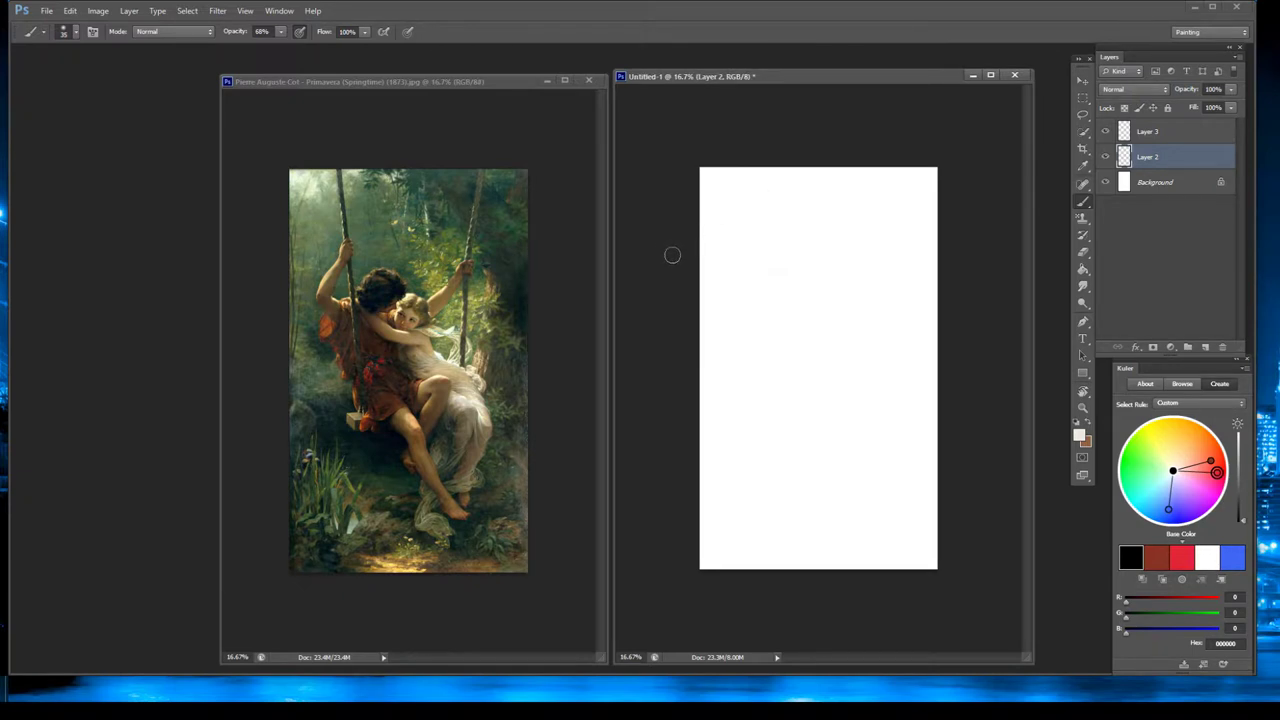
pyautogui.press(']')
pyautogui.press(']')
pyautogui.press(']')
pyautogui.press(']')
pyautogui.press(']')
pyautogui.press(']')
pyautogui.press(']')
pyautogui.press(']')
pyautogui.press(']')
pyautogui.press(']')
pyautogui.press(']')
pyautogui.press(']')
pyautogui.press(']')
pyautogui.moveTo(711, 174)
pyautogui.mouseDown()
pyautogui.moveTo(767, 161)
pyautogui.moveTo(741, 183)
pyautogui.moveTo(778, 193)
pyautogui.moveTo(718, 223)
pyautogui.moveTo(743, 199)
pyautogui.moveTo(709, 197)
pyautogui.moveTo(742, 207)
pyautogui.moveTo(717, 246)
pyautogui.moveTo(754, 219)
pyautogui.moveTo(730, 243)
pyautogui.moveTo(761, 227)
pyautogui.moveTo(780, 238)
pyautogui.moveTo(785, 215)
pyautogui.moveTo(699, 188)
pyautogui.moveTo(724, 204)
pyautogui.moveTo(702, 269)
pyautogui.moveTo(734, 252)
pyautogui.moveTo(700, 232)
pyautogui.moveTo(735, 275)
pyautogui.moveTo(743, 257)
pyautogui.moveTo(734, 278)
pyautogui.moveTo(758, 263)
pyautogui.moveTo(732, 297)
pyautogui.moveTo(758, 255)
pyautogui.moveTo(760, 296)
pyautogui.moveTo(775, 249)
pyautogui.moveTo(715, 286)
pyautogui.moveTo(716, 235)
pyautogui.moveTo(762, 246)
pyautogui.moveTo(696, 270)
pyautogui.moveTo(771, 283)
pyautogui.moveTo(792, 270)
pyautogui.moveTo(705, 315)
pyautogui.mouseUp()
pyautogui.press(']')
pyautogui.press(']')
pyautogui.press(']')
pyautogui.press(']')
pyautogui.press(']')
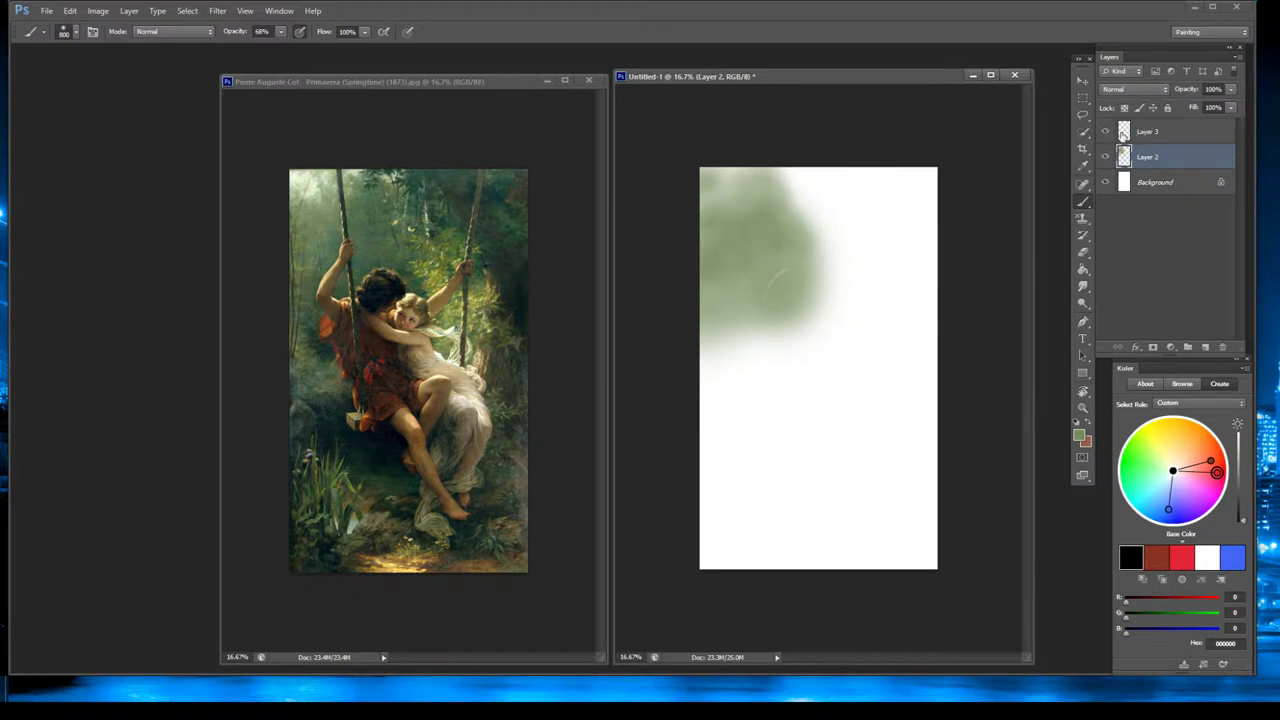
# Delete Layer 3 from the painting document.
pyautogui.click(1178, 138)
pyautogui.rightClick(1178, 138)
pyautogui.click(1159, 185)
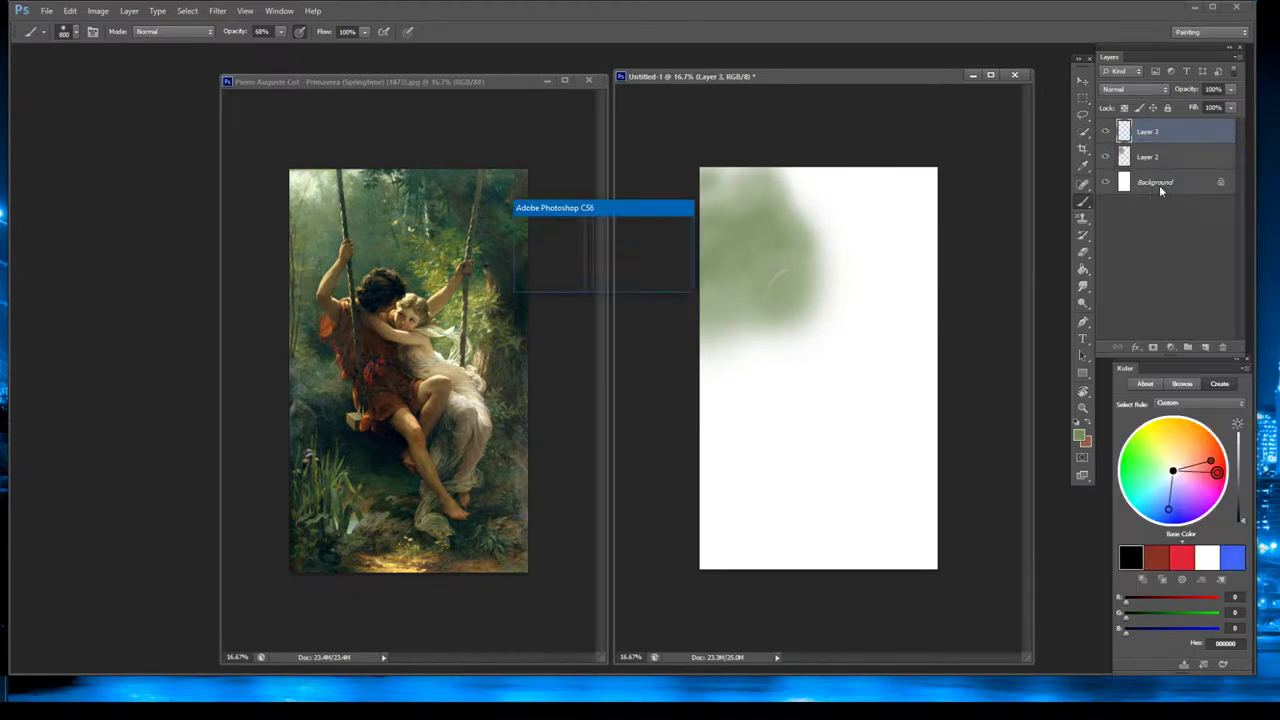
pyautogui.click(589, 259)
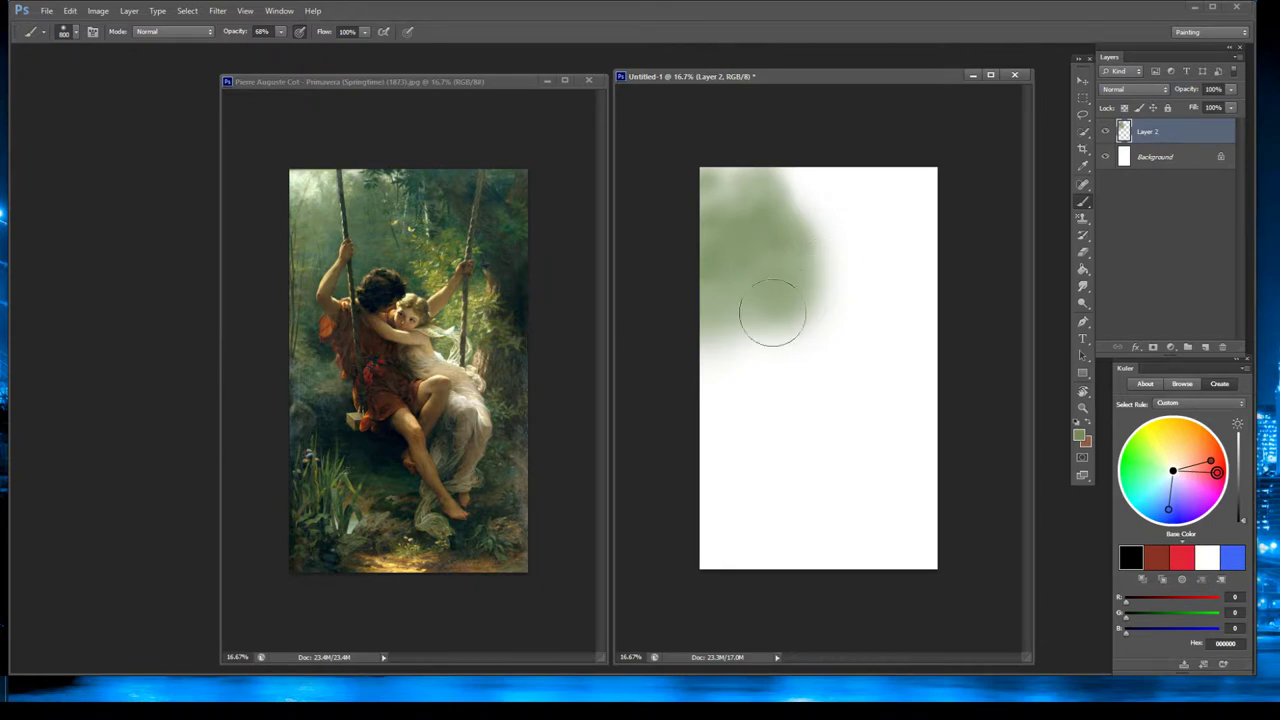
# Cover the rest of Layer 2 with soft green, and darken the upper-right corner and right edge with near-black sampled from the reference.
pyautogui.moveTo(749, 314)
pyautogui.mouseDown()
pyautogui.moveTo(685, 402)
pyautogui.moveTo(776, 338)
pyautogui.moveTo(687, 498)
pyautogui.moveTo(731, 484)
pyautogui.moveTo(706, 558)
pyautogui.moveTo(922, 557)
pyautogui.moveTo(710, 516)
pyautogui.moveTo(918, 463)
pyautogui.moveTo(945, 420)
pyautogui.moveTo(940, 355)
pyautogui.moveTo(892, 308)
pyautogui.moveTo(788, 332)
pyautogui.moveTo(834, 203)
pyautogui.moveTo(782, 199)
pyautogui.moveTo(899, 180)
pyautogui.moveTo(933, 236)
pyautogui.moveTo(842, 191)
pyautogui.moveTo(822, 196)
pyautogui.moveTo(929, 211)
pyautogui.moveTo(873, 211)
pyautogui.moveTo(874, 258)
pyautogui.moveTo(903, 319)
pyautogui.moveTo(871, 533)
pyautogui.moveTo(638, 512)
pyautogui.moveTo(936, 577)
pyautogui.moveTo(703, 514)
pyautogui.moveTo(941, 511)
pyautogui.moveTo(745, 467)
pyautogui.moveTo(727, 444)
pyautogui.moveTo(912, 404)
pyautogui.moveTo(956, 316)
pyautogui.moveTo(813, 312)
pyautogui.moveTo(791, 323)
pyautogui.moveTo(930, 465)
pyautogui.mouseUp()
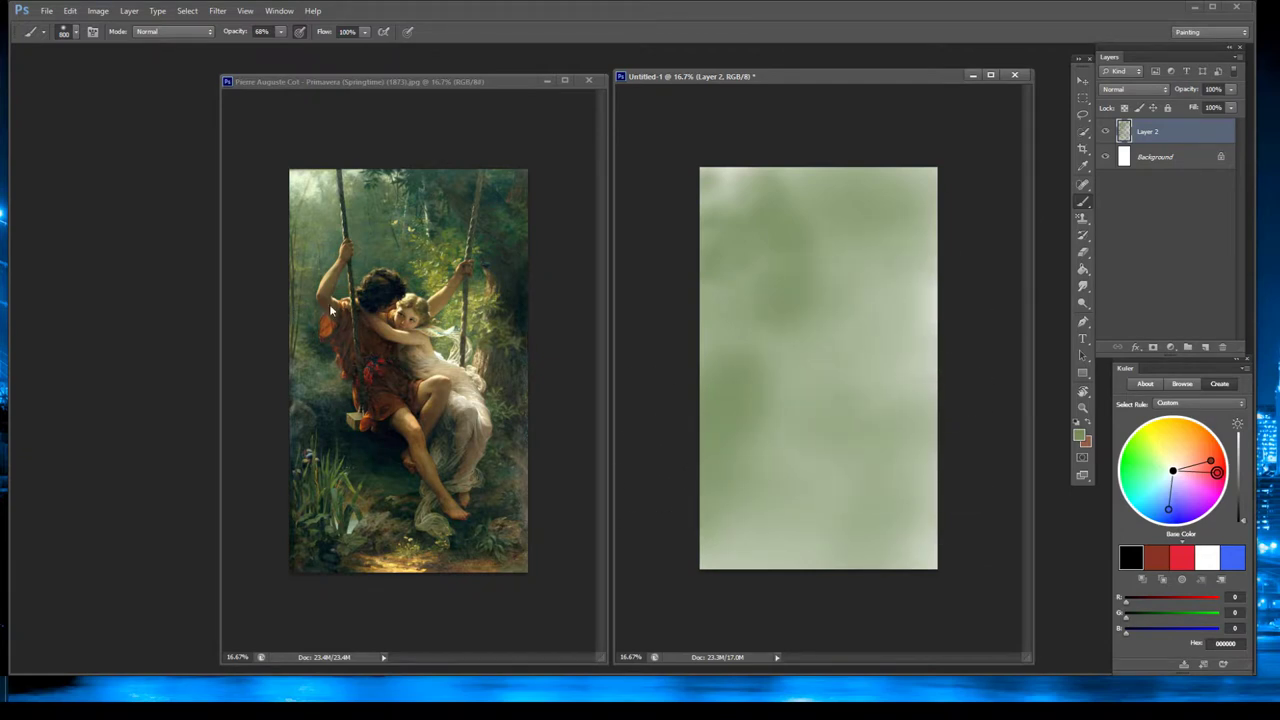
pyautogui.keyDown('alt'); pyautogui.click(499, 154); pyautogui.keyUp('alt')
pyautogui.moveTo(771, 143)
pyautogui.mouseDown()
pyautogui.moveTo(810, 176)
pyautogui.moveTo(943, 169)
pyautogui.moveTo(917, 186)
pyautogui.moveTo(928, 248)
pyautogui.moveTo(966, 315)
pyautogui.moveTo(880, 133)
pyautogui.moveTo(979, 381)
pyautogui.moveTo(905, 177)
pyautogui.moveTo(947, 383)
pyautogui.moveTo(916, 115)
pyautogui.moveTo(929, 183)
pyautogui.mouseUp()
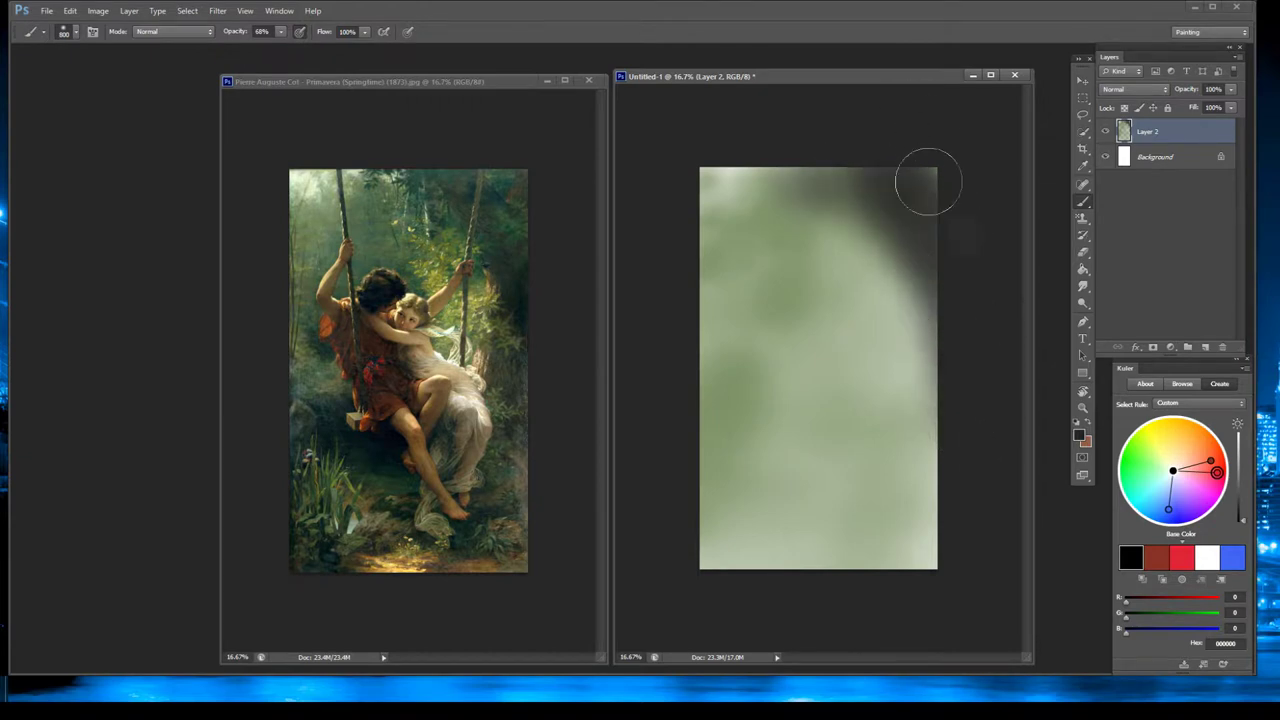
pyautogui.moveTo(863, 131); pyautogui.dragTo(966, 386)
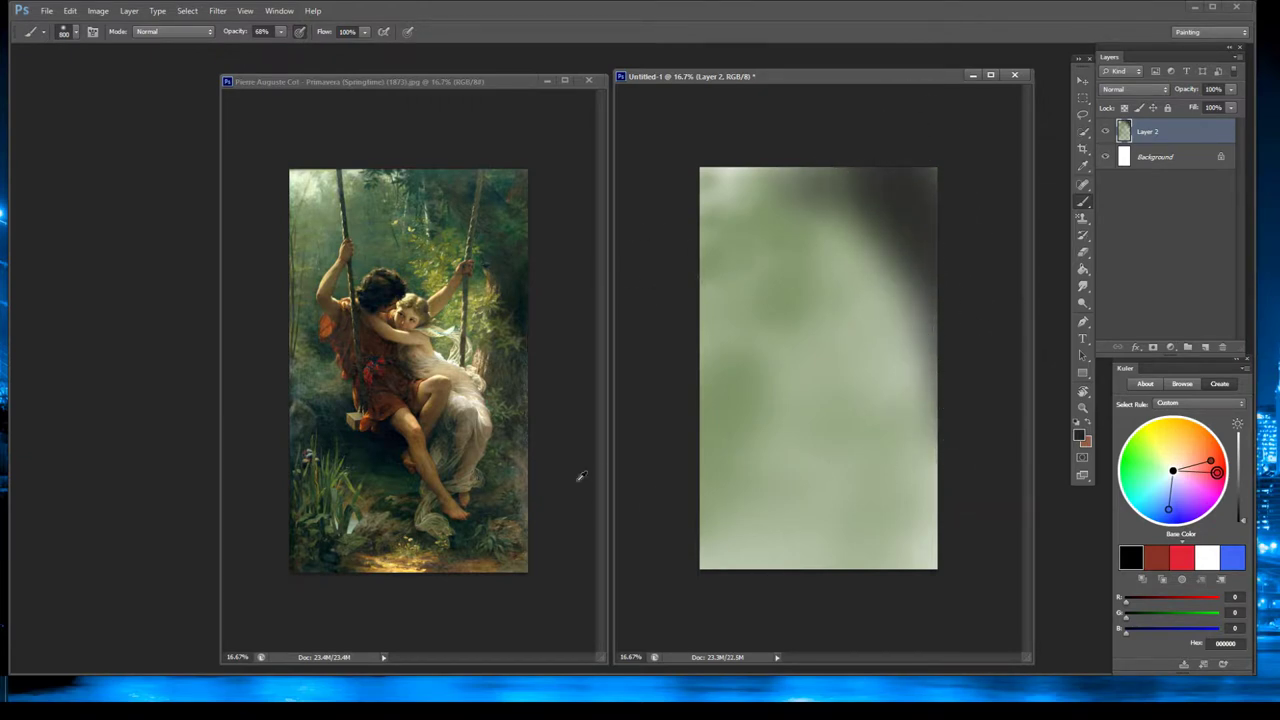
pyautogui.moveTo(958, 267); pyautogui.dragTo(900, 535)
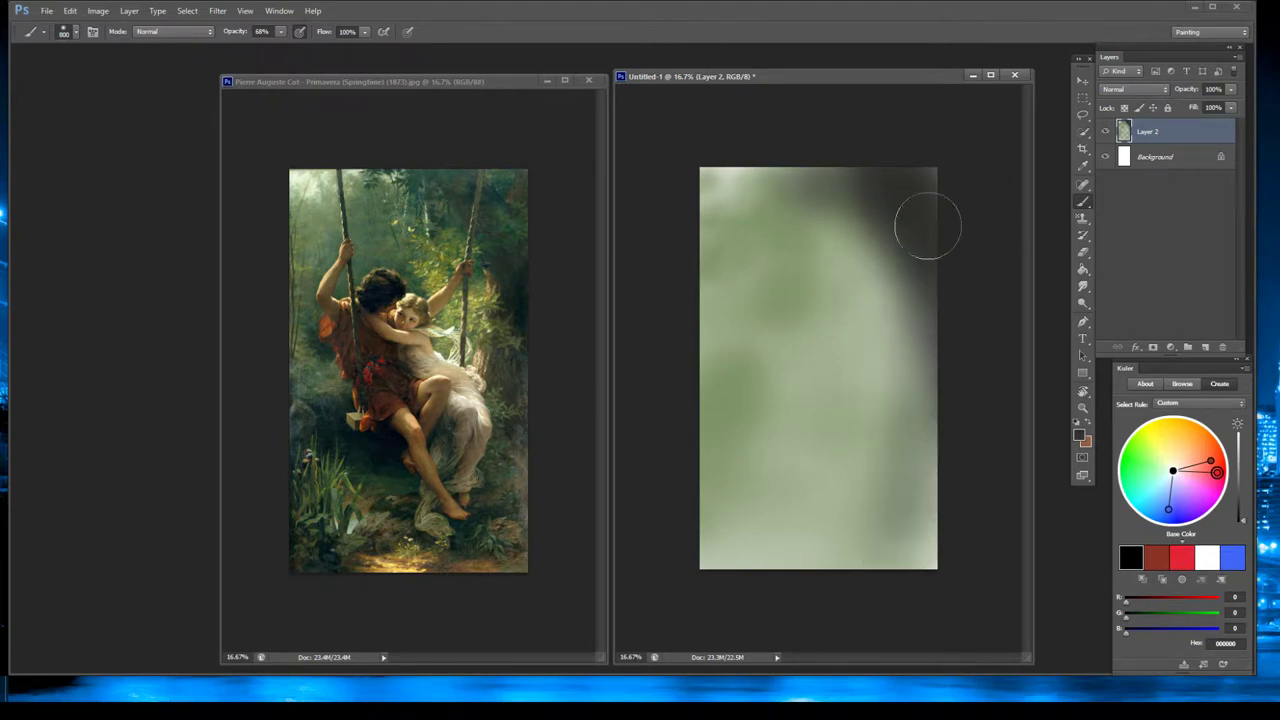
pyautogui.moveTo(929, 226)
pyautogui.mouseDown()
pyautogui.moveTo(909, 492)
pyautogui.moveTo(931, 227)
pyautogui.moveTo(874, 560)
pyautogui.mouseUp()
pyautogui.moveTo(894, 503); pyautogui.dragTo(917, 600)
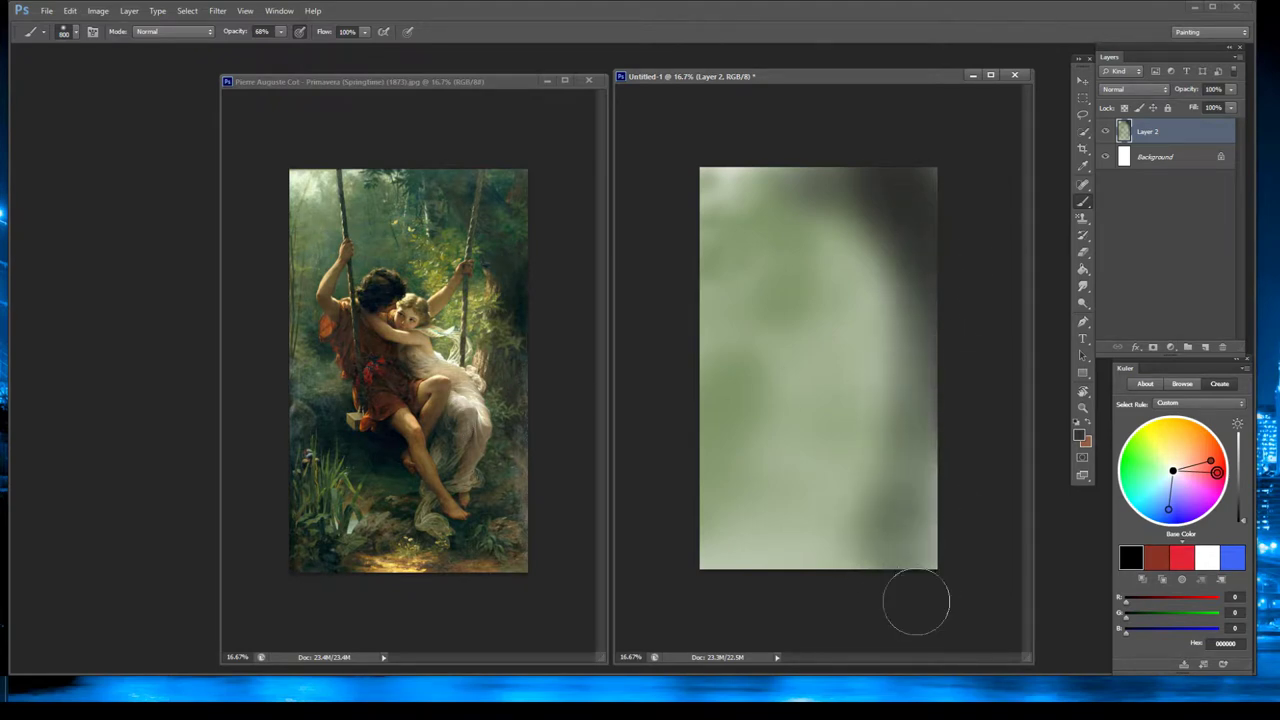
# Paint a brown ground strip along the canvas bottom and dark teal shadows in the lower-left and lower-centre areas, using reference colors.
pyautogui.keyDown('alt'); pyautogui.click(475, 569); pyautogui.keyUp('alt')
pyautogui.moveTo(686, 553); pyautogui.dragTo(956, 577)
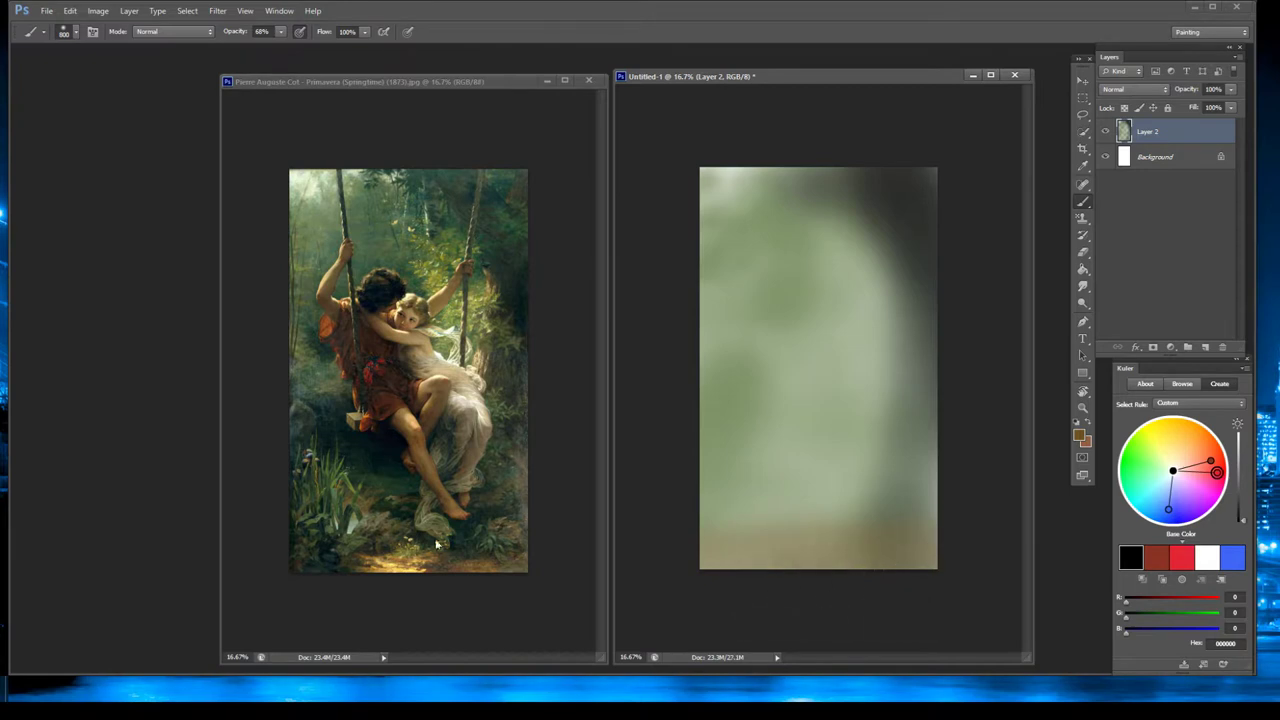
pyautogui.moveTo(806, 474)
pyautogui.mouseDown()
pyautogui.moveTo(774, 512)
pyautogui.moveTo(814, 508)
pyautogui.mouseUp()
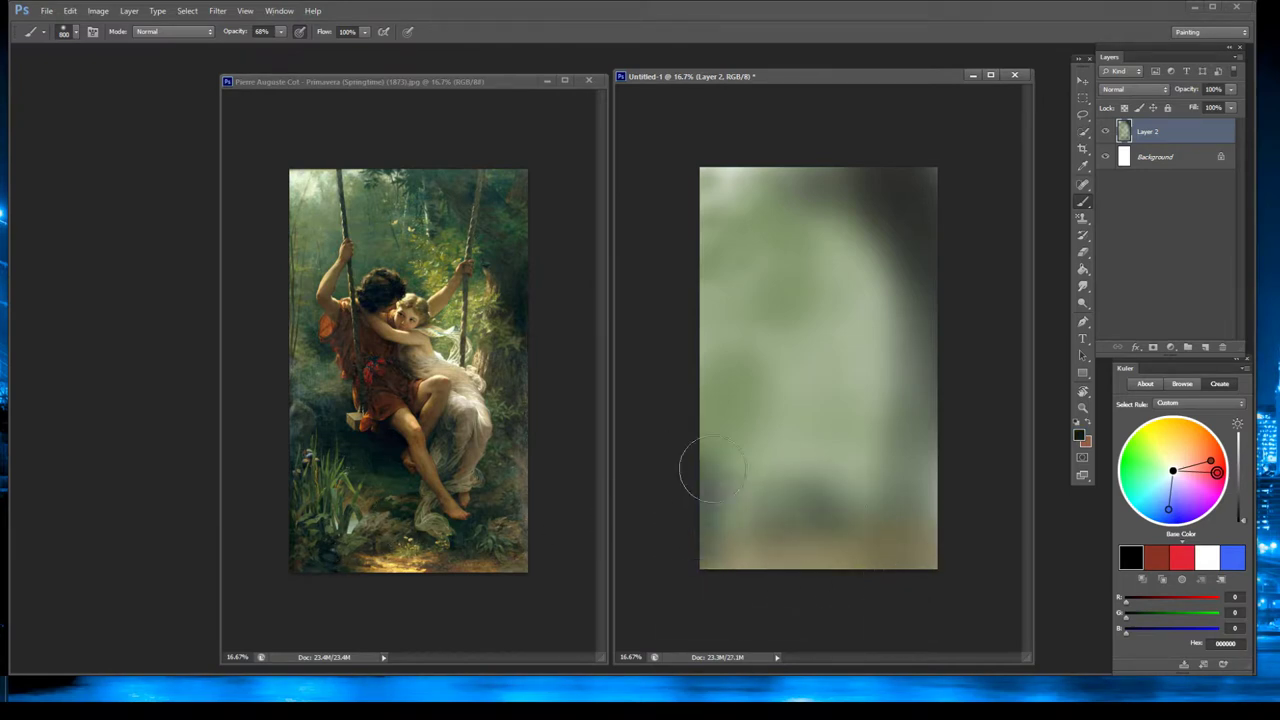
pyautogui.moveTo(740, 520); pyautogui.dragTo(737, 543)
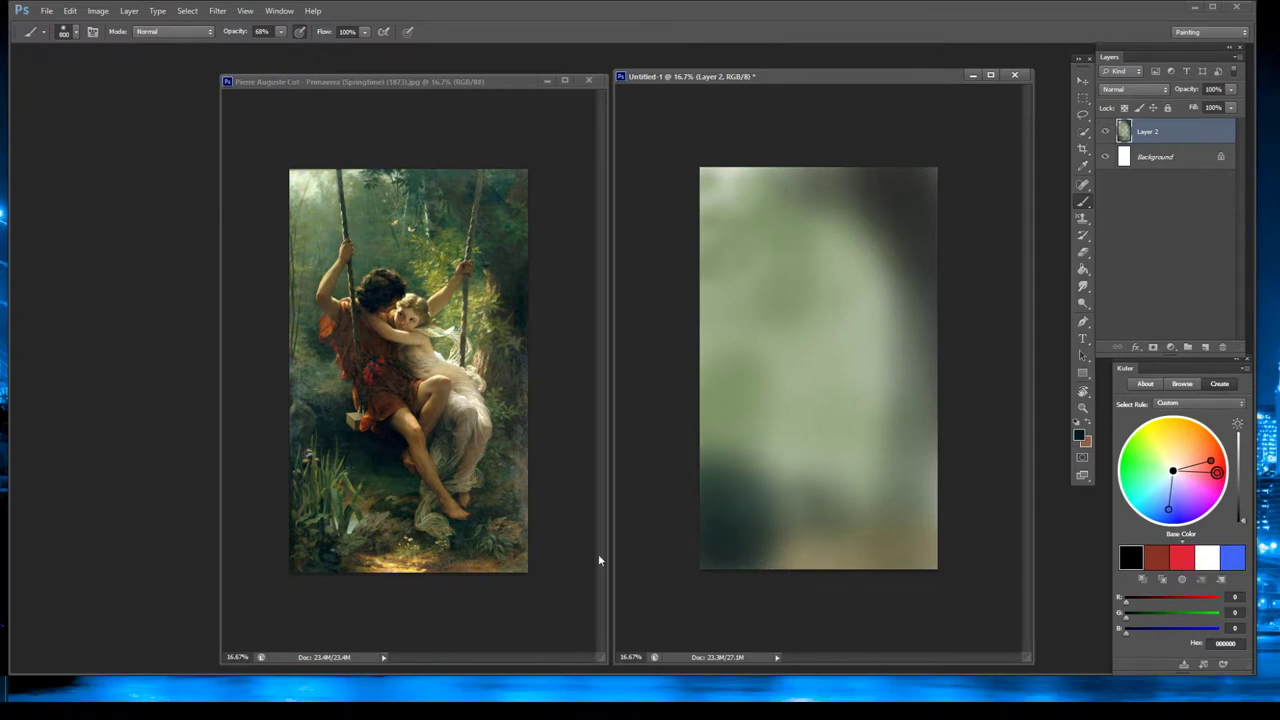
pyautogui.moveTo(677, 420)
pyautogui.mouseDown()
pyautogui.moveTo(697, 434)
pyautogui.moveTo(690, 478)
pyautogui.mouseUp()
# Block in sampled greens over the canvas's left side and centre, plus a yellow-green foliage patch right of centre.
pyautogui.keyDown('alt'); pyautogui.click(310, 373); pyautogui.keyUp('alt')
pyautogui.moveTo(657, 397)
pyautogui.mouseDown()
pyautogui.moveTo(729, 377)
pyautogui.moveTo(725, 361)
pyautogui.moveTo(745, 376)
pyautogui.moveTo(718, 383)
pyautogui.moveTo(804, 377)
pyautogui.mouseUp()
pyautogui.keyDown('alt'); pyautogui.click(308, 390); pyautogui.keyUp('alt')
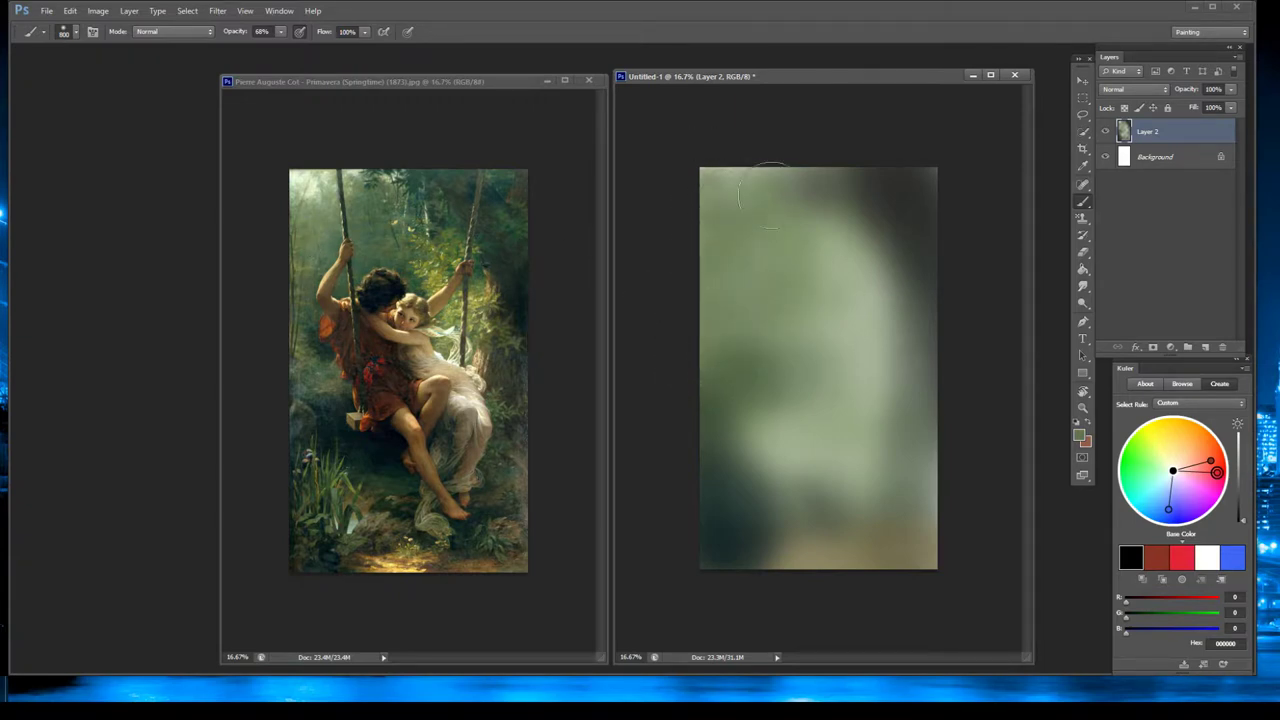
pyautogui.moveTo(845, 262); pyautogui.dragTo(880, 345)
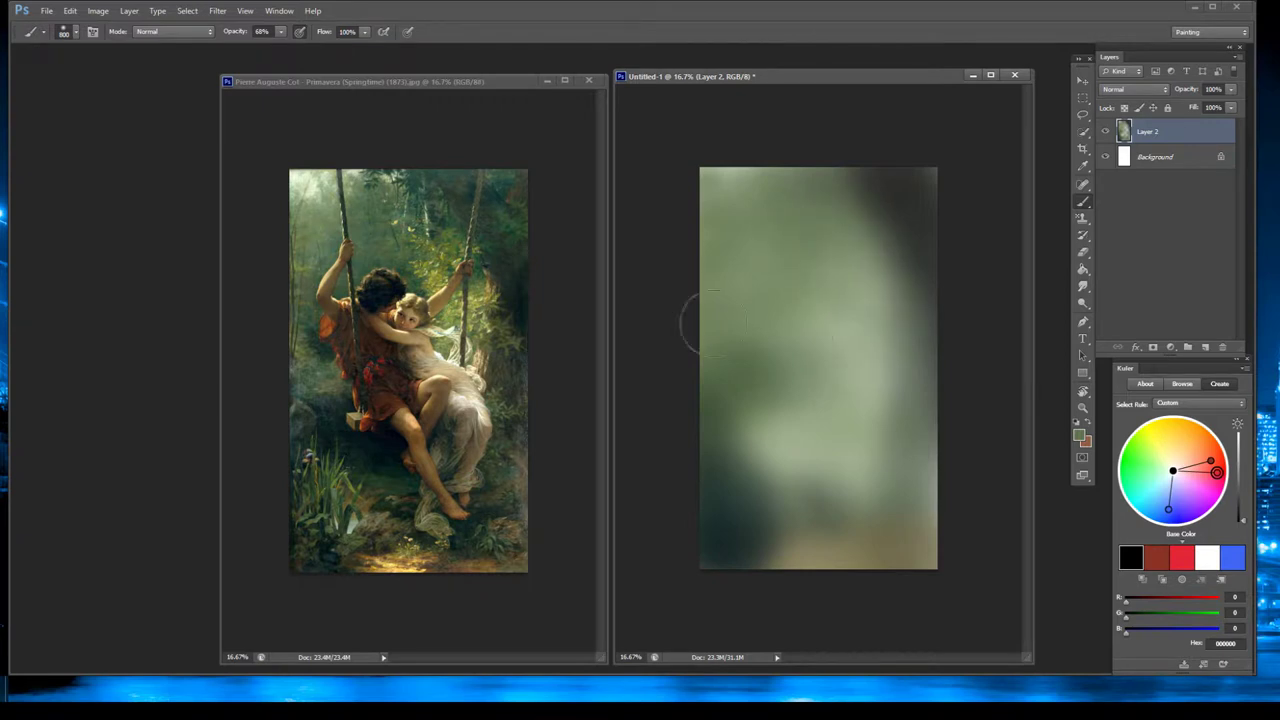
pyautogui.moveTo(817, 255)
pyautogui.mouseDown()
pyautogui.moveTo(863, 279)
pyautogui.moveTo(888, 325)
pyautogui.moveTo(855, 333)
pyautogui.moveTo(860, 400)
pyautogui.mouseUp()
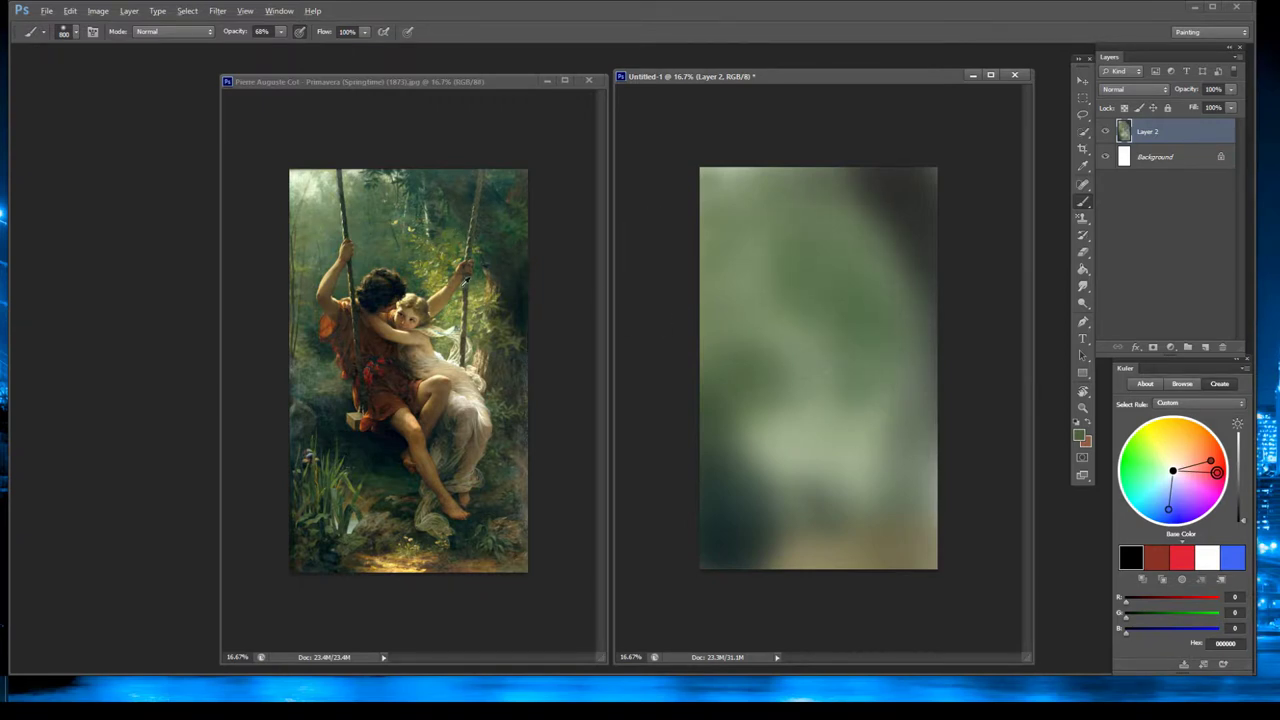
pyautogui.keyDown('alt'); pyautogui.click(440, 276); pyautogui.keyUp('alt')
pyautogui.moveTo(830, 275)
pyautogui.mouseDown()
pyautogui.moveTo(875, 325)
pyautogui.moveTo(869, 340)
pyautogui.moveTo(880, 316)
pyautogui.moveTo(872, 336)
pyautogui.moveTo(888, 352)
pyautogui.moveTo(832, 247)
pyautogui.mouseUp()
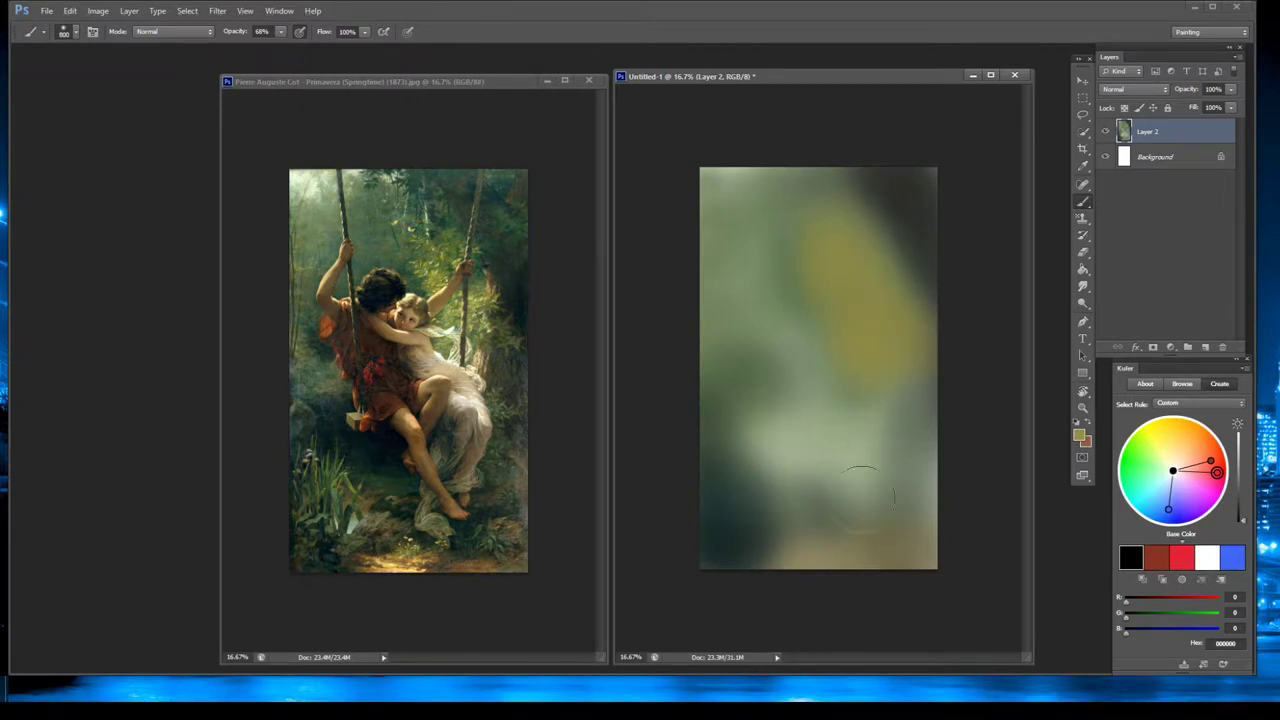
# Paint a golden highlight along the bottom ground and darken the ground around it with browns sampled from the reference.
pyautogui.keyDown('alt'); pyautogui.click(404, 565); pyautogui.keyUp('alt')
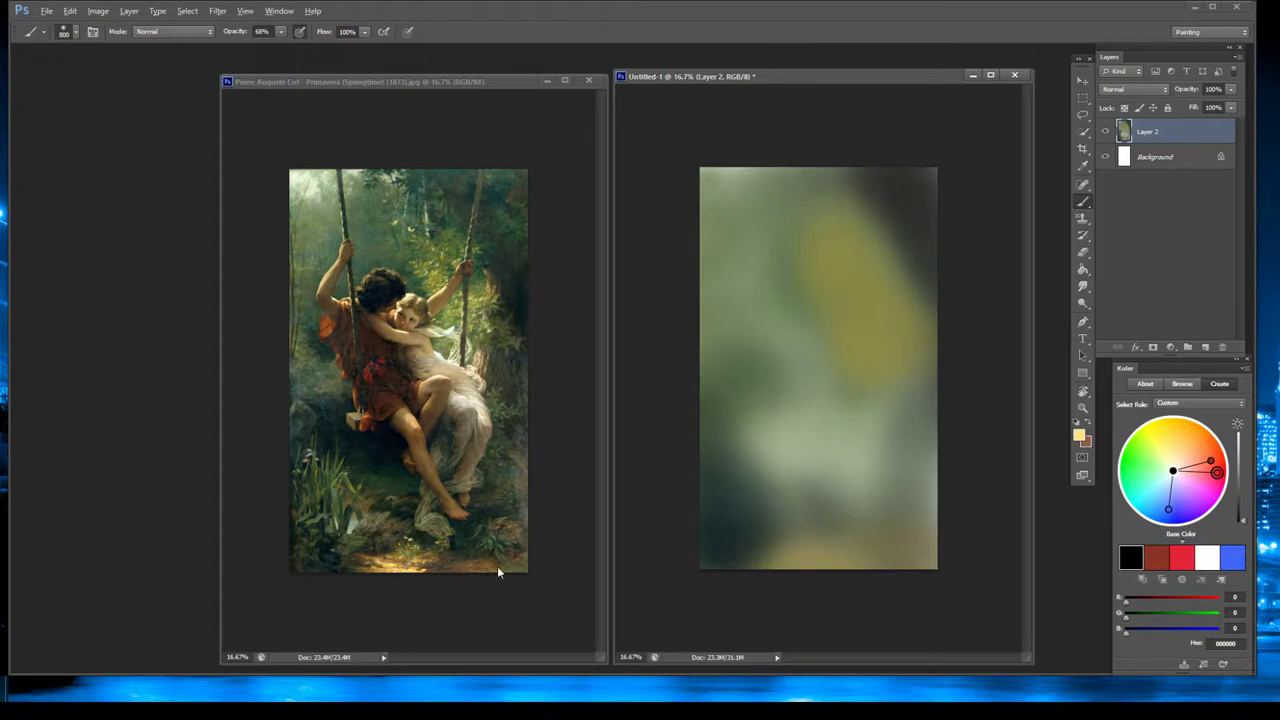
pyautogui.moveTo(829, 597); pyautogui.dragTo(808, 598)
pyautogui.keyDown('alt'); pyautogui.click(470, 572); pyautogui.keyUp('alt')
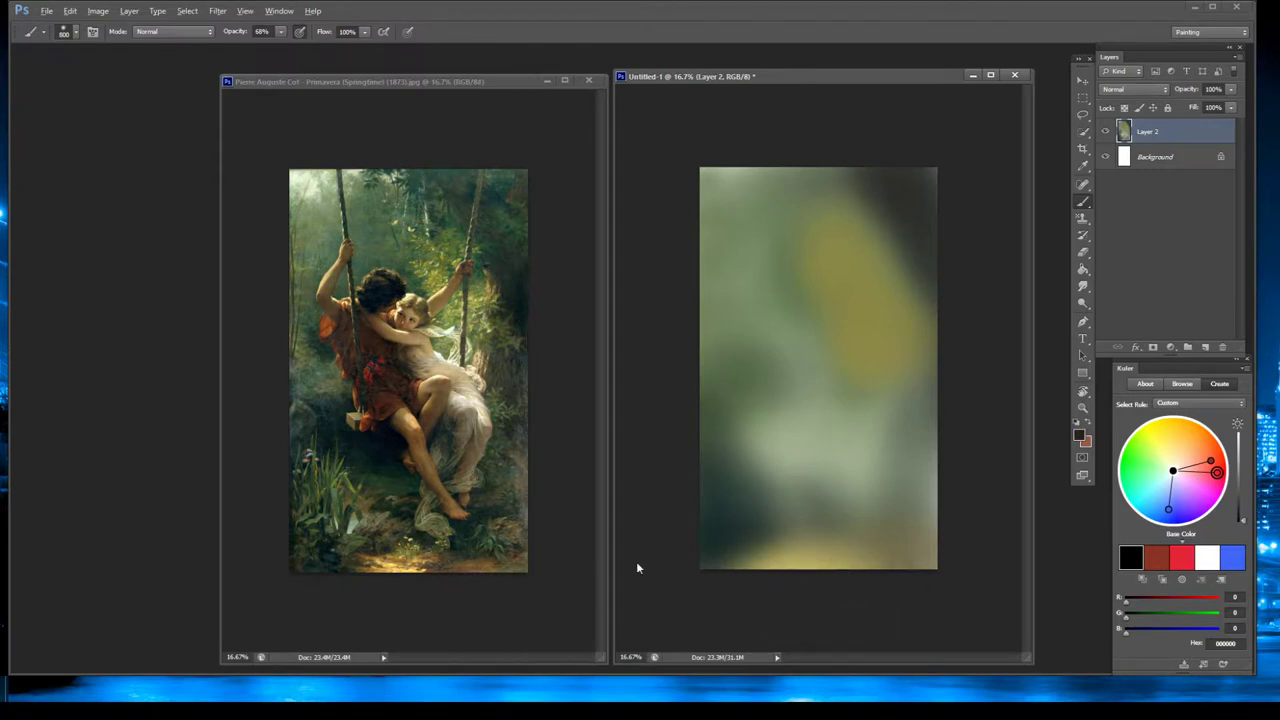
pyautogui.moveTo(923, 573); pyautogui.dragTo(955, 579)
pyautogui.keyDown('alt'); pyautogui.click(392, 528); pyautogui.keyUp('alt')
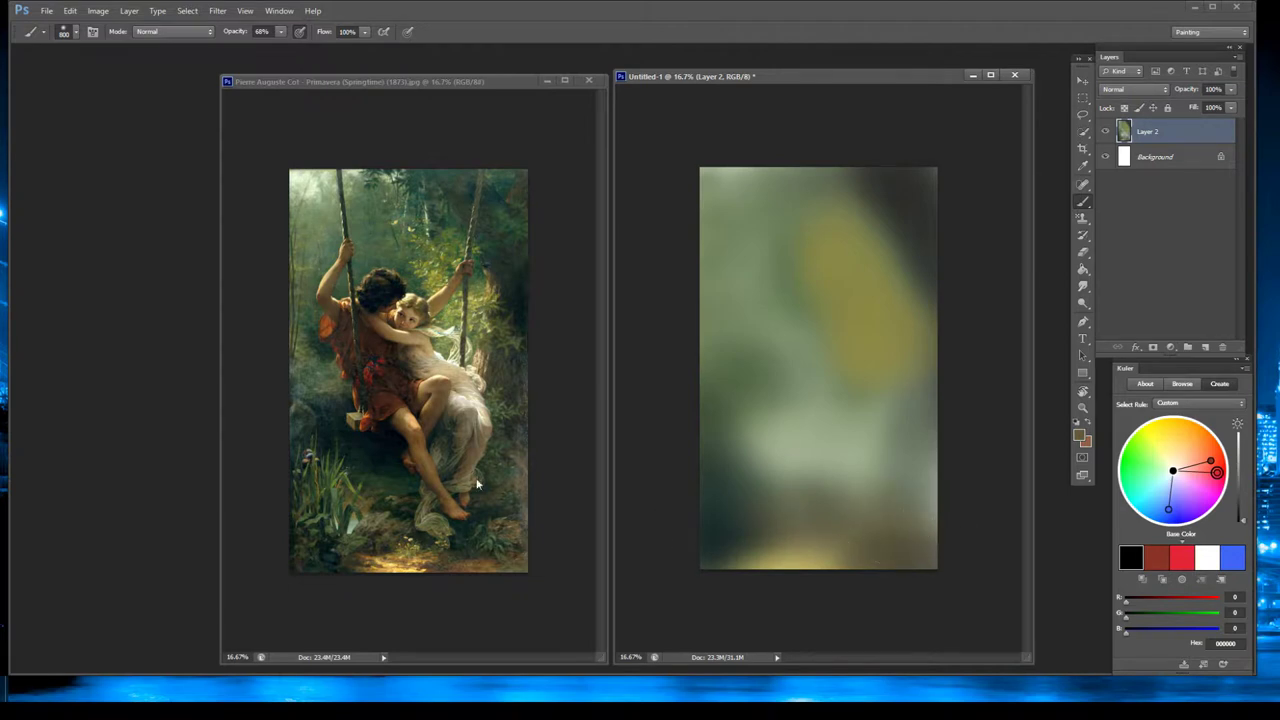
# Paint a dark shadow band across the canvas just below the middle with dark tones sampled beneath the figures.
pyautogui.keyDown('alt'); pyautogui.click(404, 483); pyautogui.keyUp('alt')
pyautogui.moveTo(791, 466)
pyautogui.mouseDown()
pyautogui.moveTo(892, 480)
pyautogui.moveTo(948, 467)
pyautogui.moveTo(842, 470)
pyautogui.mouseUp()
pyautogui.keyDown('alt'); pyautogui.click(403, 442); pyautogui.keyUp('alt')
pyautogui.moveTo(758, 433)
pyautogui.mouseDown()
pyautogui.moveTo(912, 434)
pyautogui.moveTo(723, 440)
pyautogui.moveTo(925, 442)
pyautogui.moveTo(739, 451)
pyautogui.moveTo(851, 458)
pyautogui.moveTo(775, 474)
pyautogui.moveTo(802, 477)
pyautogui.moveTo(771, 434)
pyautogui.mouseUp()
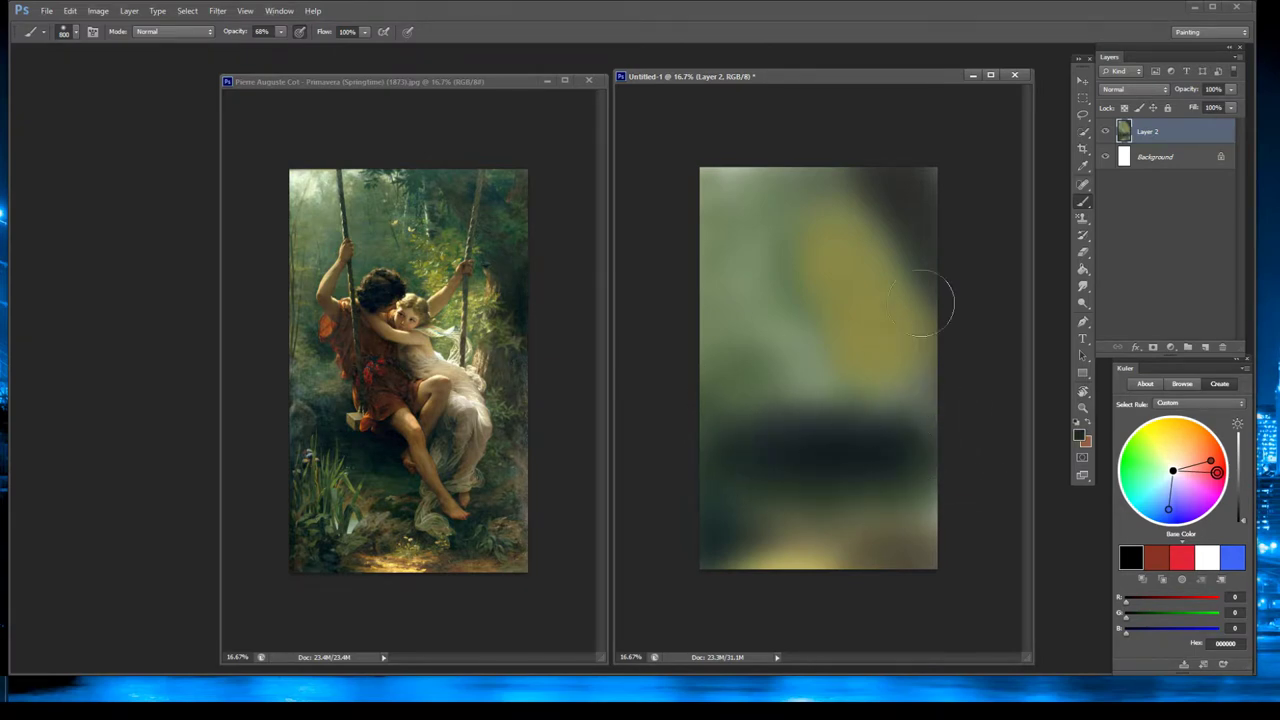
# Darken the right edge beside the yellow-green foliage with near-black and tone the lower-right edge with sampled grey-brown.
pyautogui.moveTo(928, 300); pyautogui.dragTo(920, 563)
pyautogui.hotkey('ctrl', 'z')
pyautogui.moveTo(937, 240); pyautogui.dragTo(936, 434)
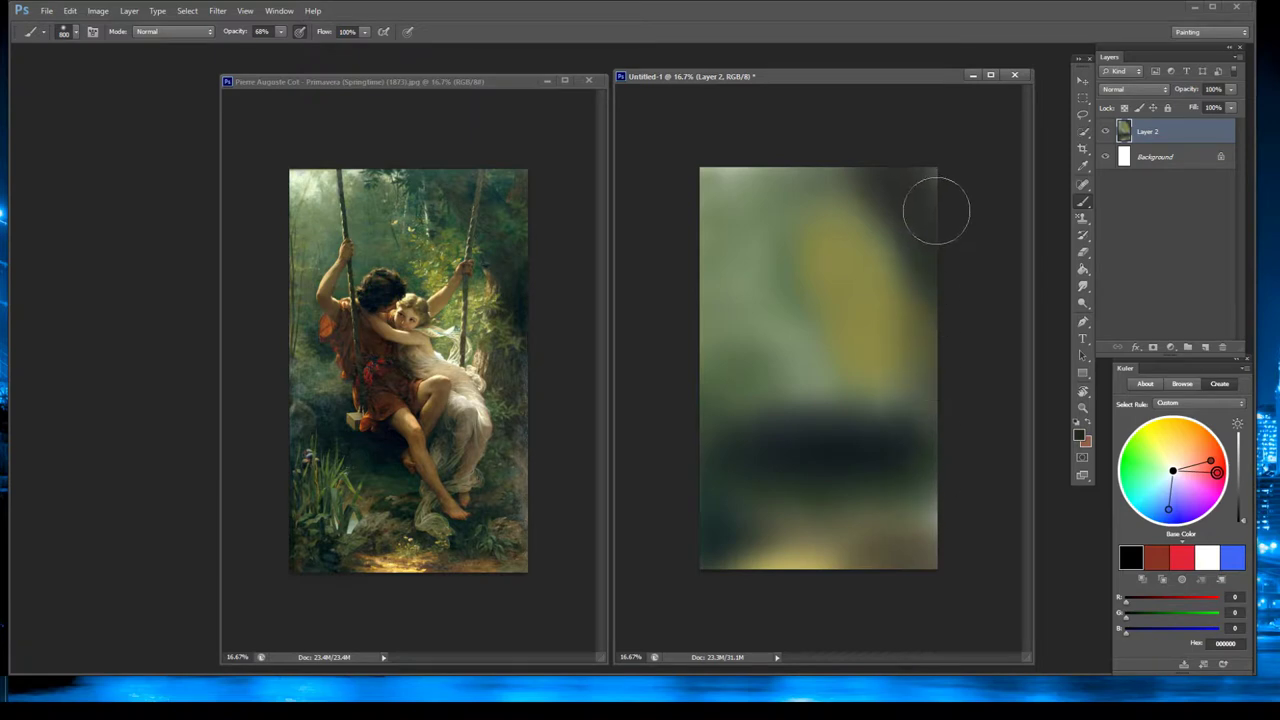
pyautogui.moveTo(936, 210)
pyautogui.mouseDown()
pyautogui.moveTo(928, 489)
pyautogui.moveTo(928, 216)
pyautogui.moveTo(913, 421)
pyautogui.moveTo(831, 520)
pyautogui.mouseUp()
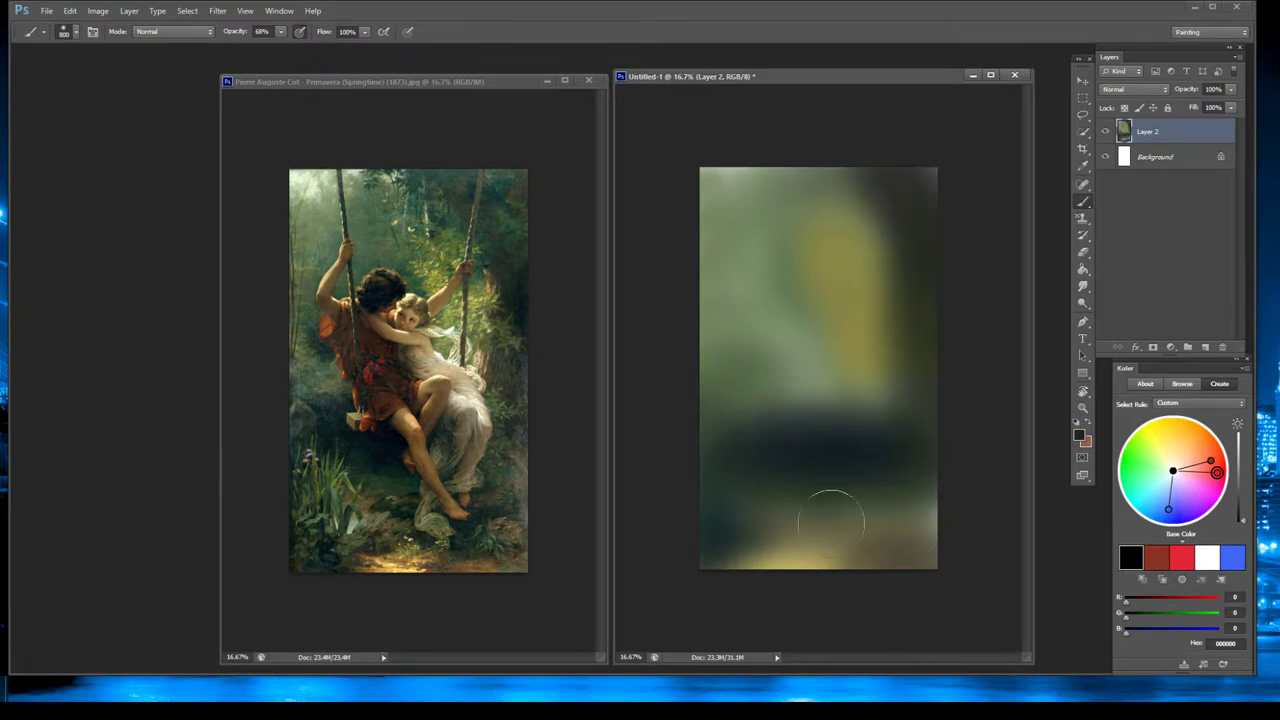
pyautogui.moveTo(939, 420)
pyautogui.mouseDown()
pyautogui.moveTo(953, 578)
pyautogui.moveTo(955, 371)
pyautogui.moveTo(952, 509)
pyautogui.moveTo(941, 453)
pyautogui.moveTo(791, 495)
pyautogui.moveTo(960, 481)
pyautogui.moveTo(955, 398)
pyautogui.moveTo(949, 508)
pyautogui.mouseUp()
pyautogui.keyDown('alt'); pyautogui.click(518, 459); pyautogui.keyUp('alt')
# Add teal-green and dark branch tones to the canvas's upper-right corner with a 175 px brush.
pyautogui.keyDown('alt'); pyautogui.click(521, 180); pyautogui.keyUp('alt')
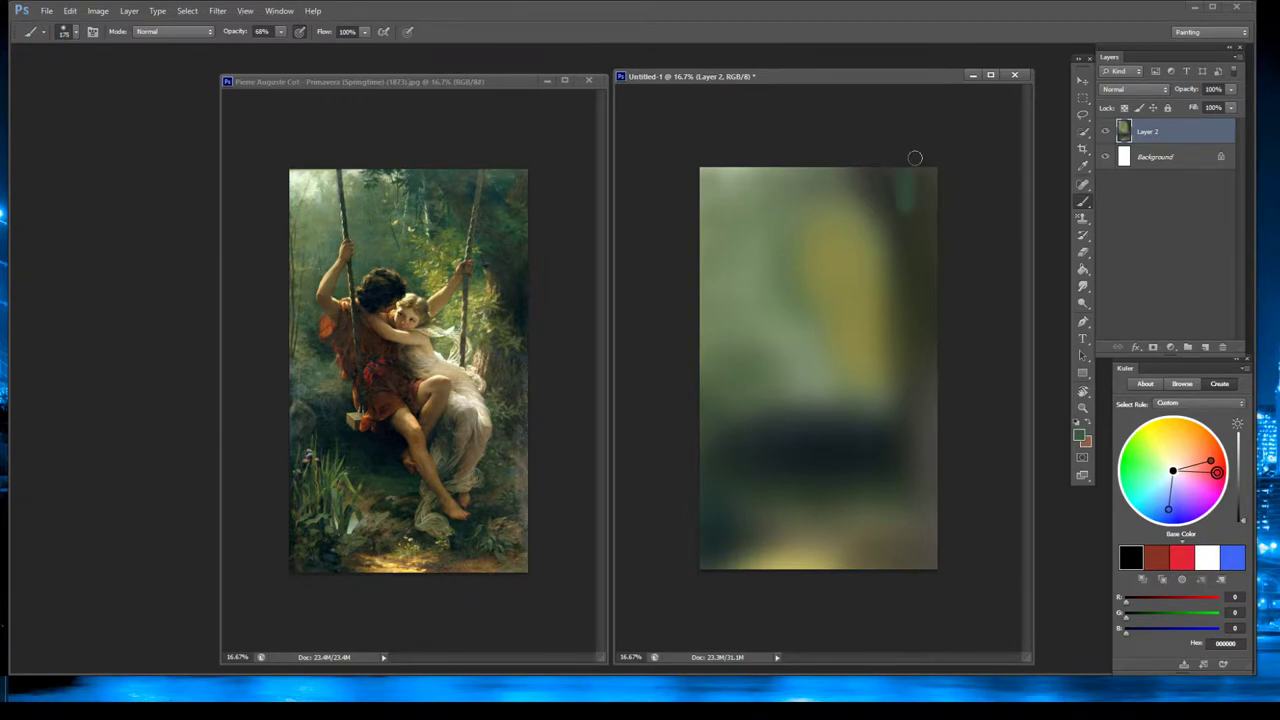
pyautogui.keyDown('alt'); pyautogui.click(887, 202); pyautogui.keyUp('alt')
pyautogui.moveTo(896, 216); pyautogui.dragTo(873, 209)
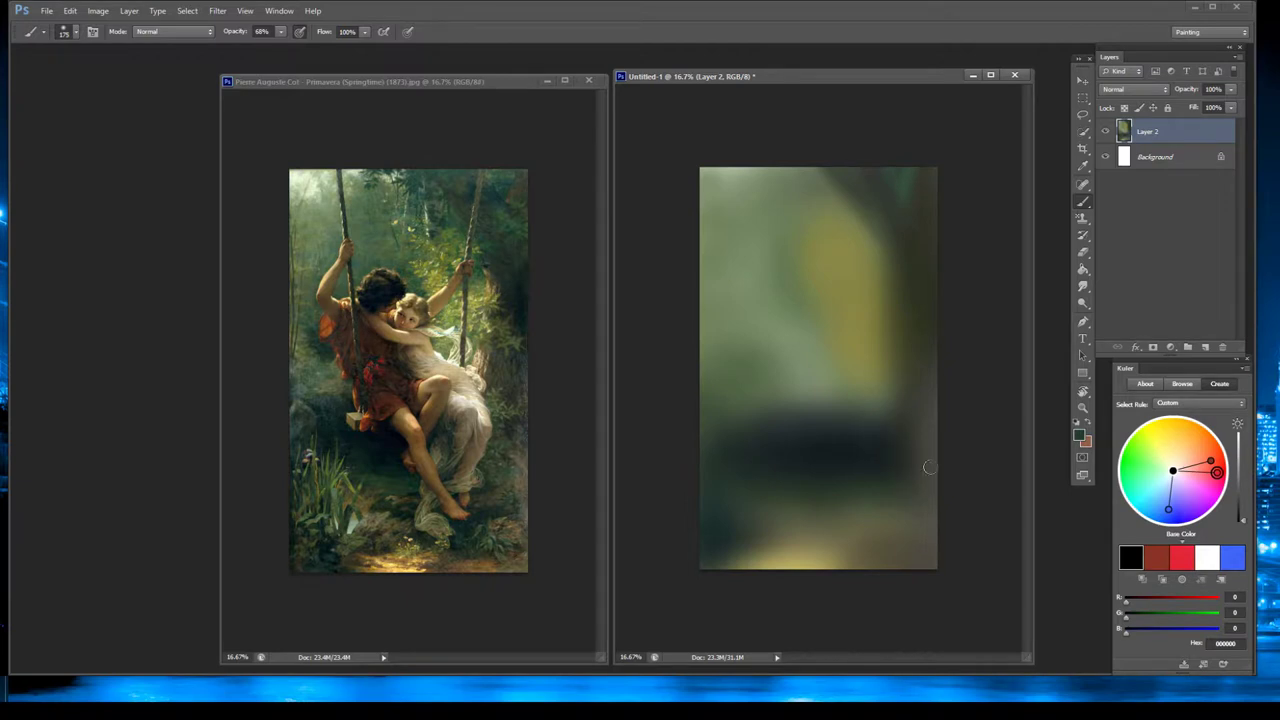
# Add a new layer above Layer 2.
pyautogui.press('r')
pyautogui.moveTo(923, 457); pyautogui.dragTo(915, 425)
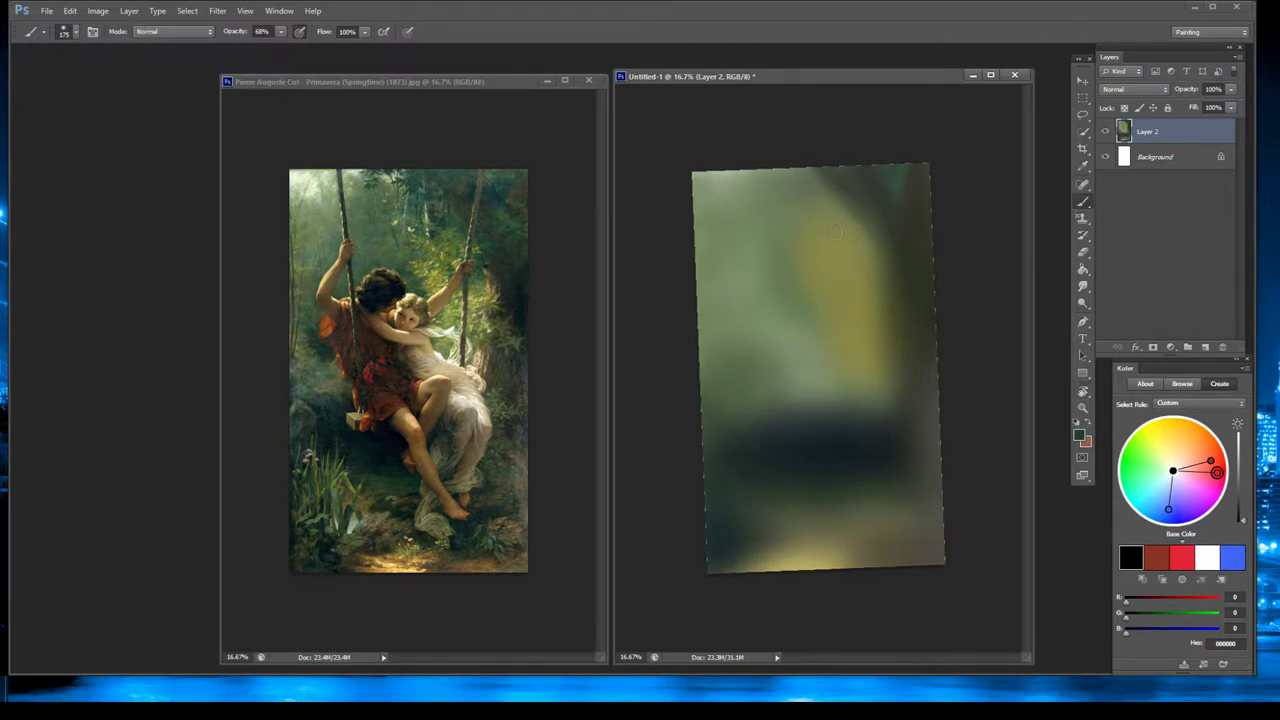
pyautogui.click(1205, 349)
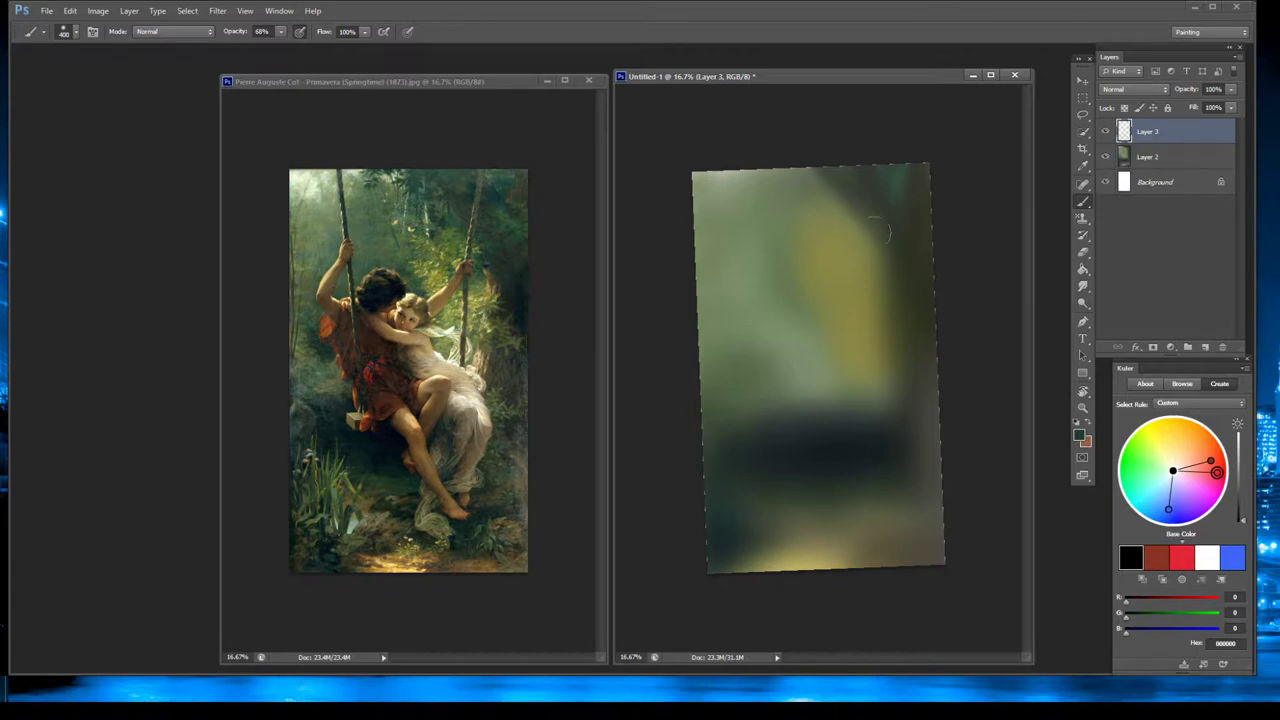
pyautogui.moveTo(811, 157); pyautogui.dragTo(812, 305)
pyautogui.hotkey('ctrl', 'z')
pyautogui.press('Escape')
# Paint dark branches hanging over the yellow-green foliage on Layer 3 with a 250 px brush.
pyautogui.press('r')
pyautogui.moveTo(980, 429); pyautogui.dragTo(971, 444)
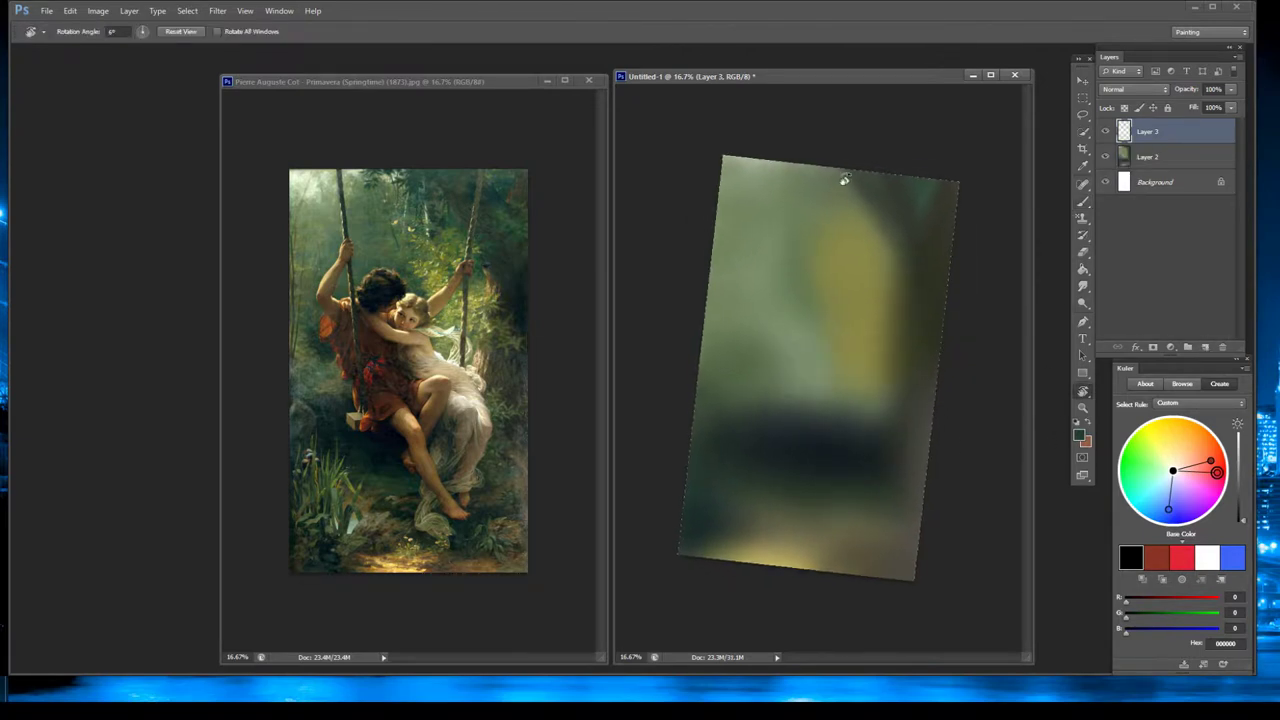
pyautogui.click(1083, 200)
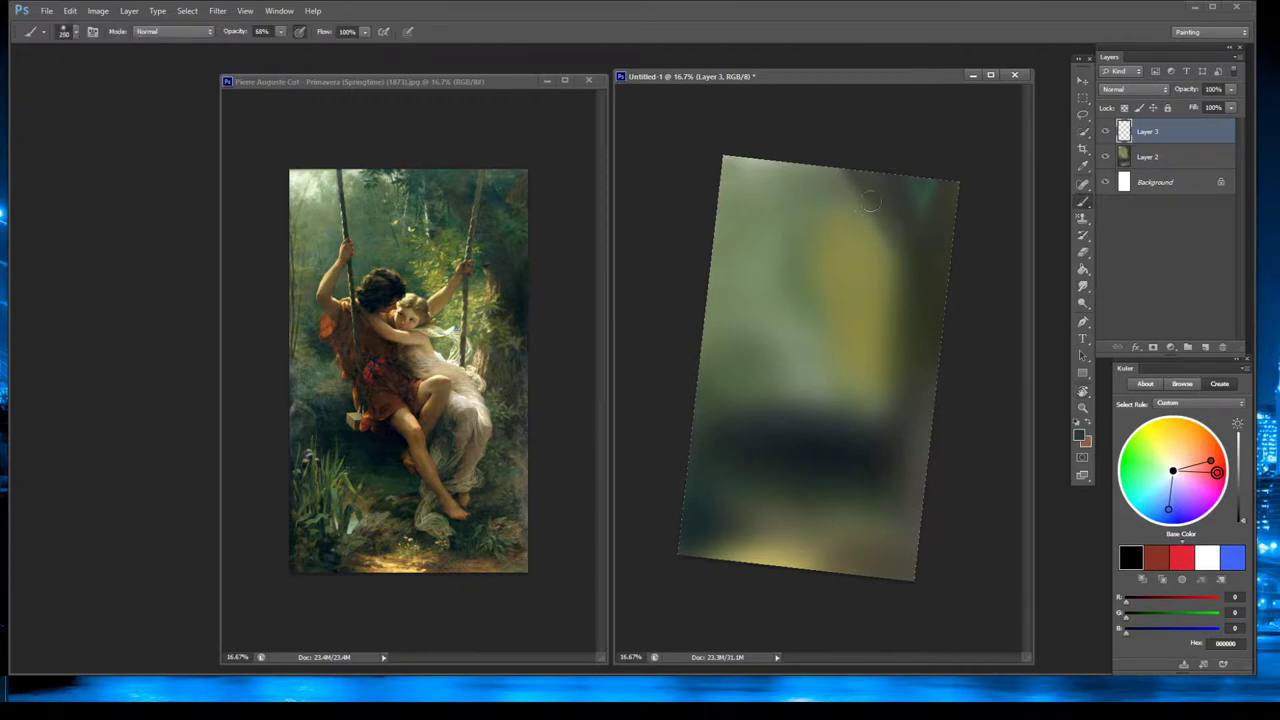
pyautogui.moveTo(865, 176); pyautogui.dragTo(854, 232)
pyautogui.hotkey('ctrl', 'alt', 'z')
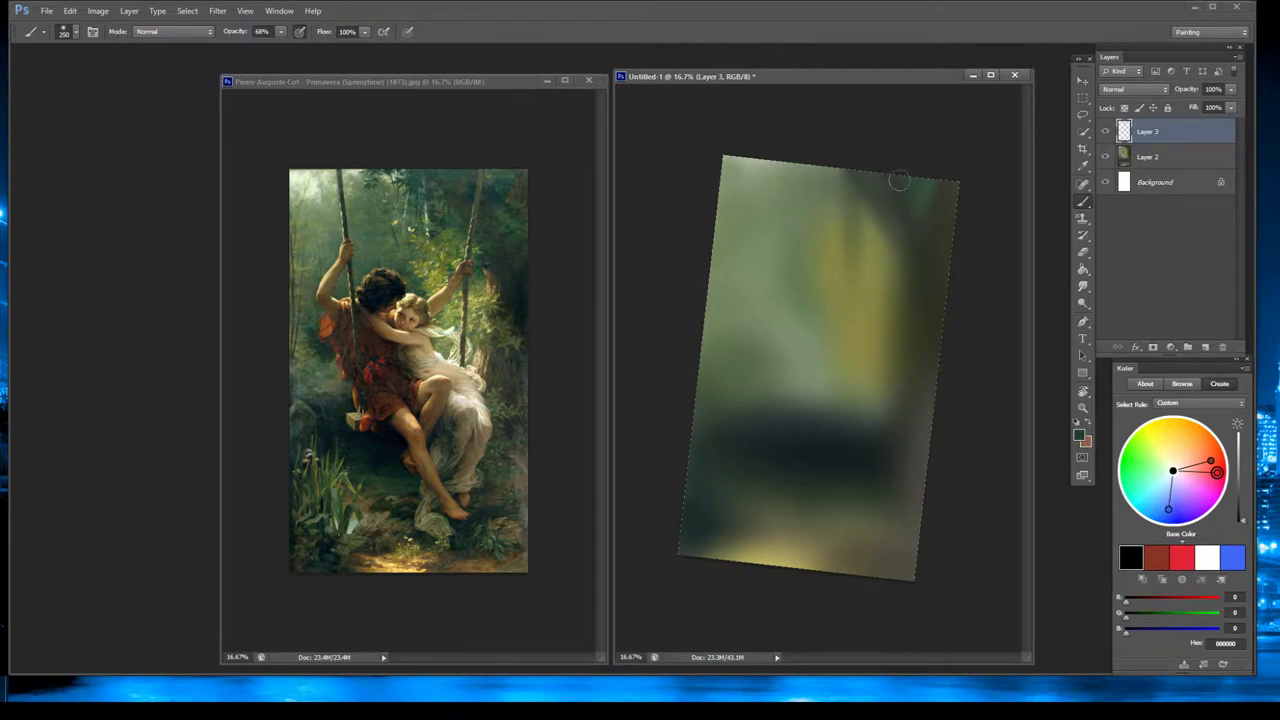
pyautogui.hotkey('ctrl', 'z')
pyautogui.moveTo(862, 172); pyautogui.dragTo(865, 310)
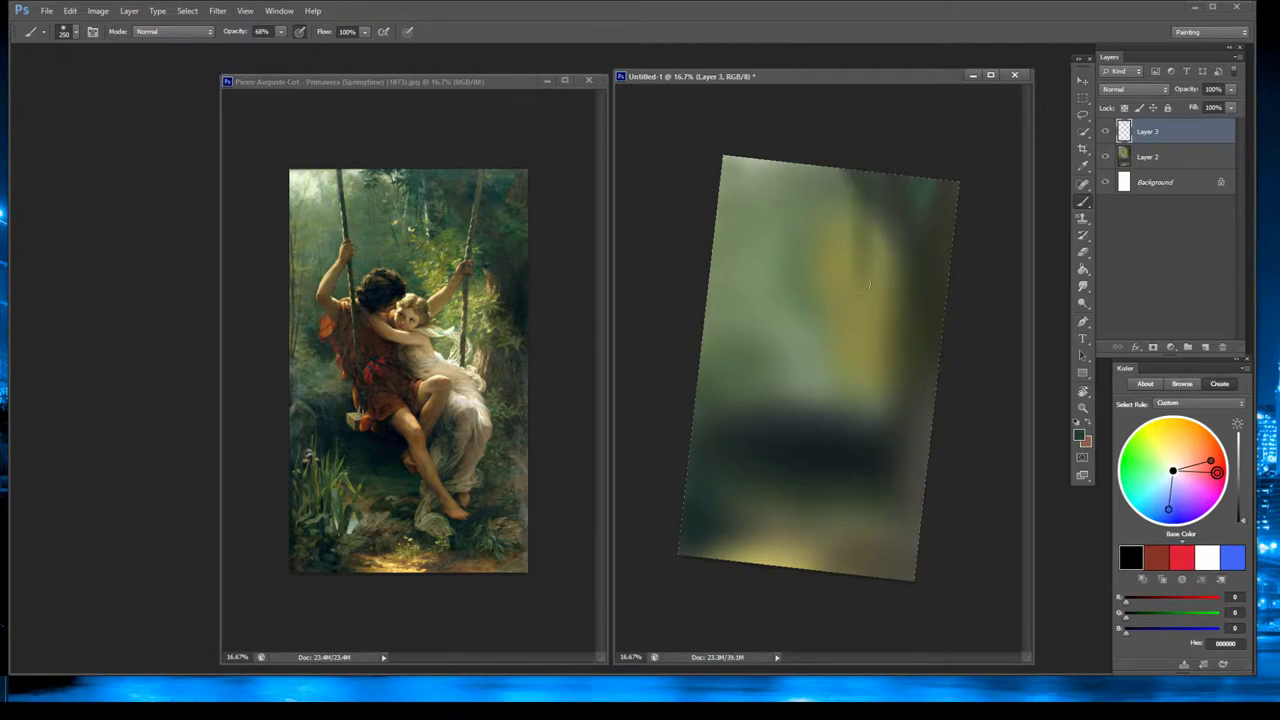
pyautogui.press('Escape')
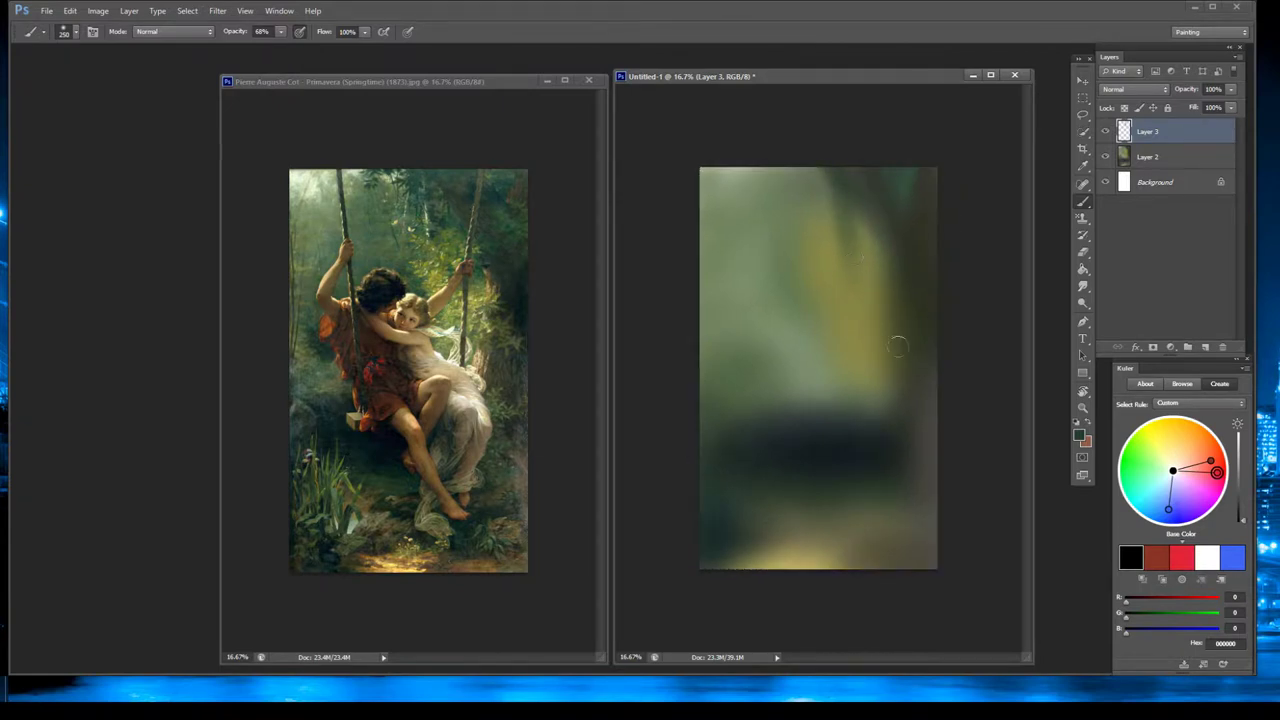
# Blend sampled green into the area left of the dark upper branches on Layer 3.
pyautogui.press('r')
pyautogui.moveTo(897, 346); pyautogui.dragTo(918, 305)
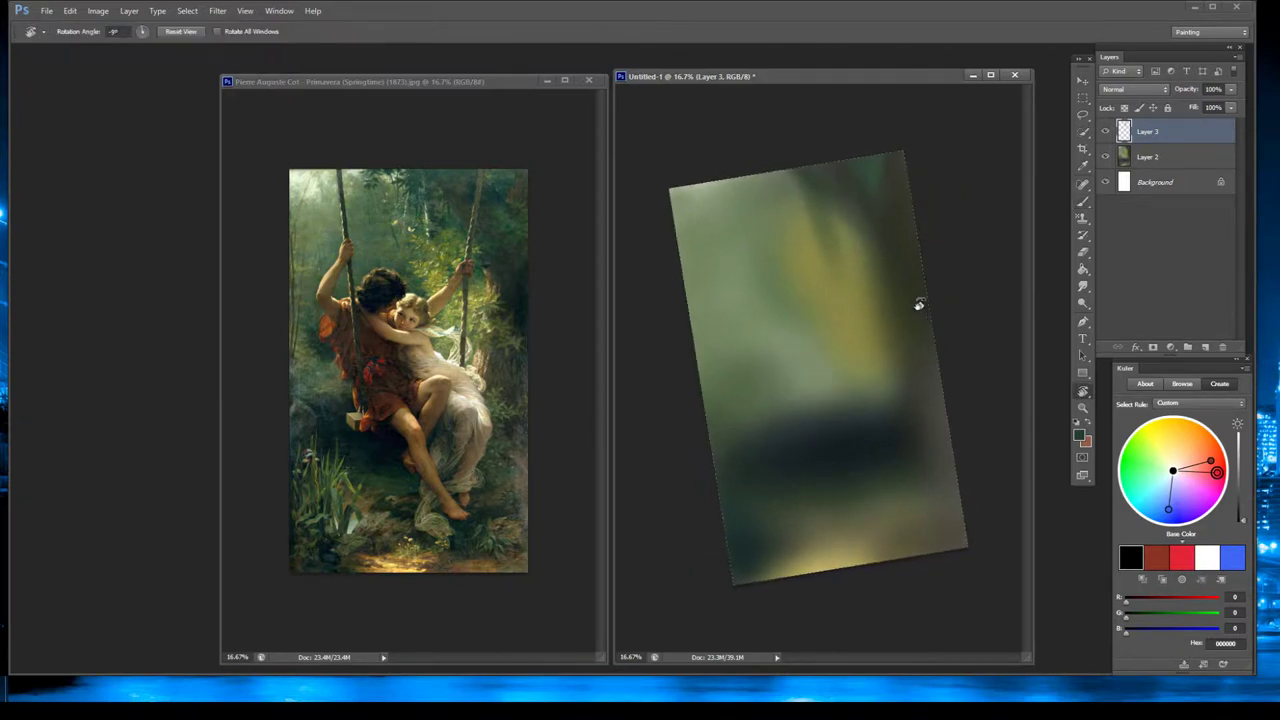
pyautogui.click(411, 201)
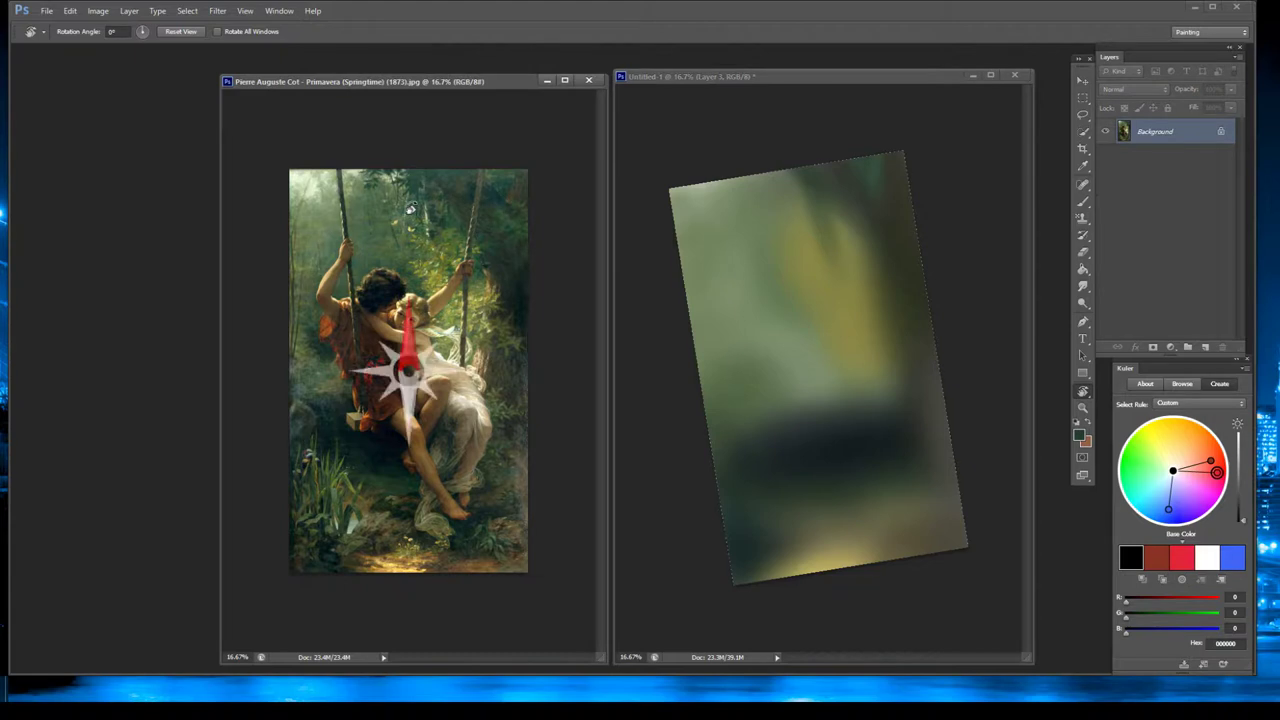
pyautogui.click(1080, 199)
pyautogui.keyDown('alt'); pyautogui.click(476, 205); pyautogui.keyUp('alt')
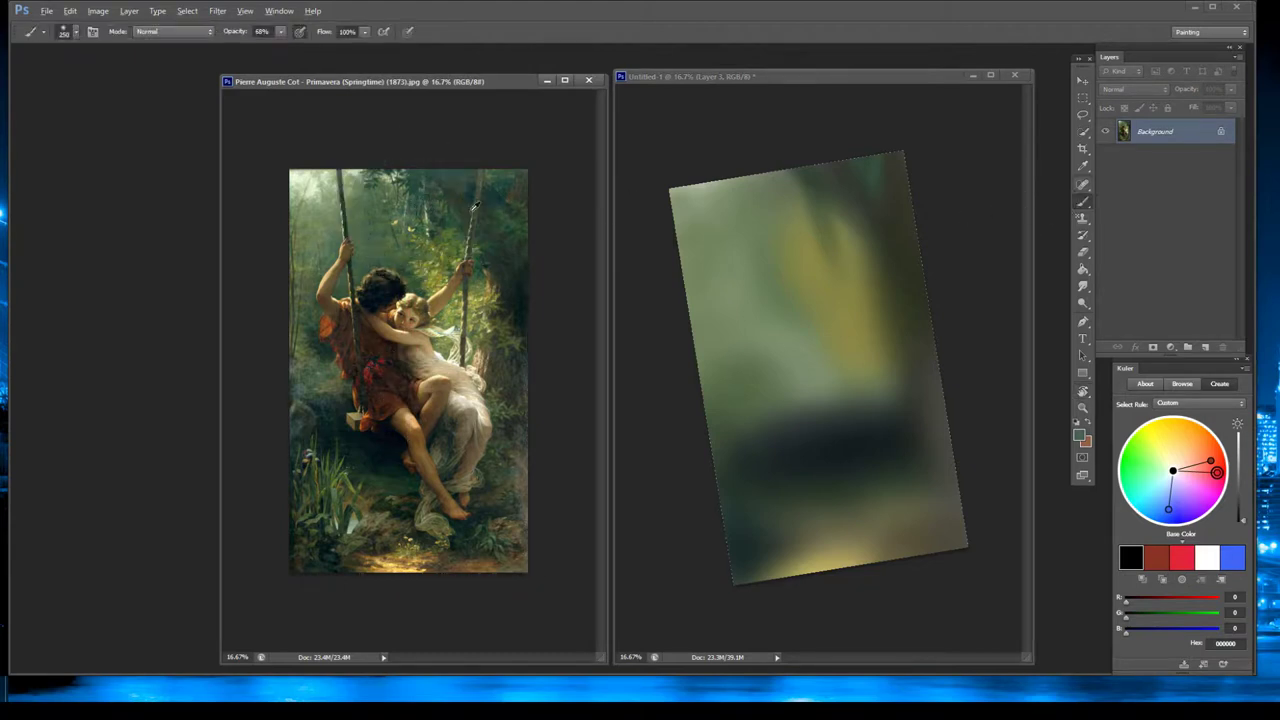
pyautogui.click(803, 198)
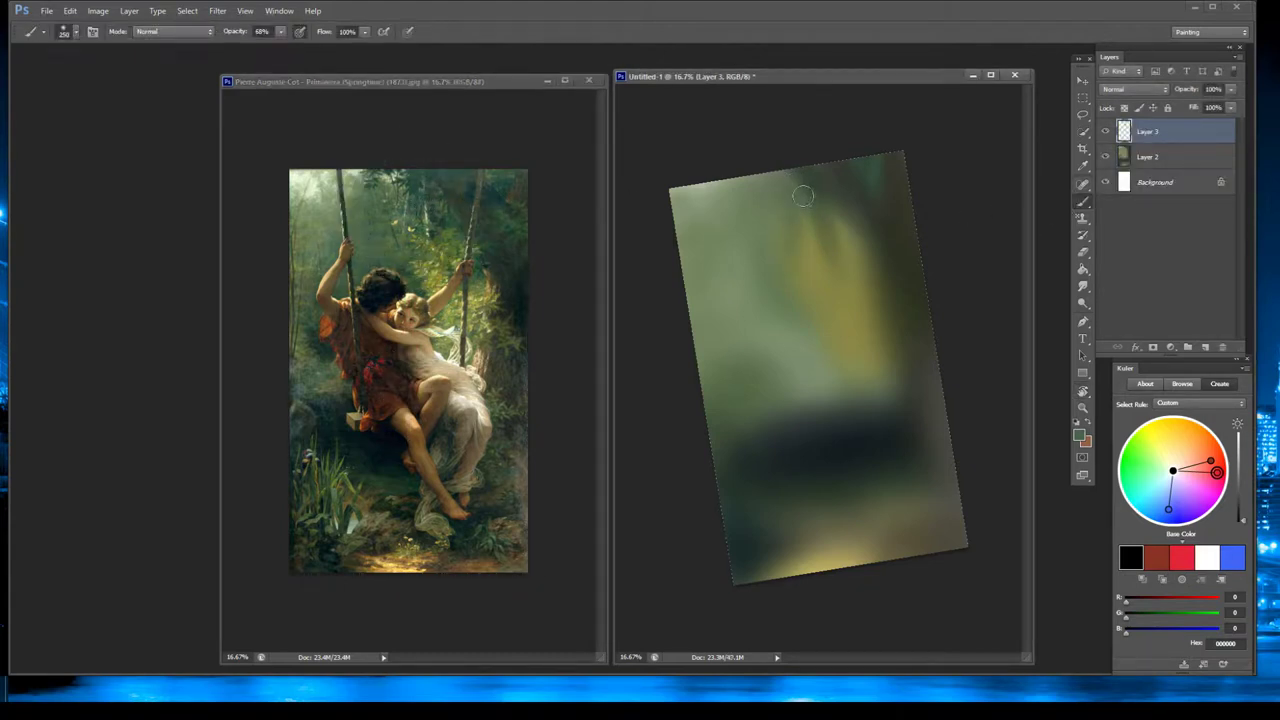
pyautogui.hotkey('ctrl', 'z')
pyautogui.press('Escape')
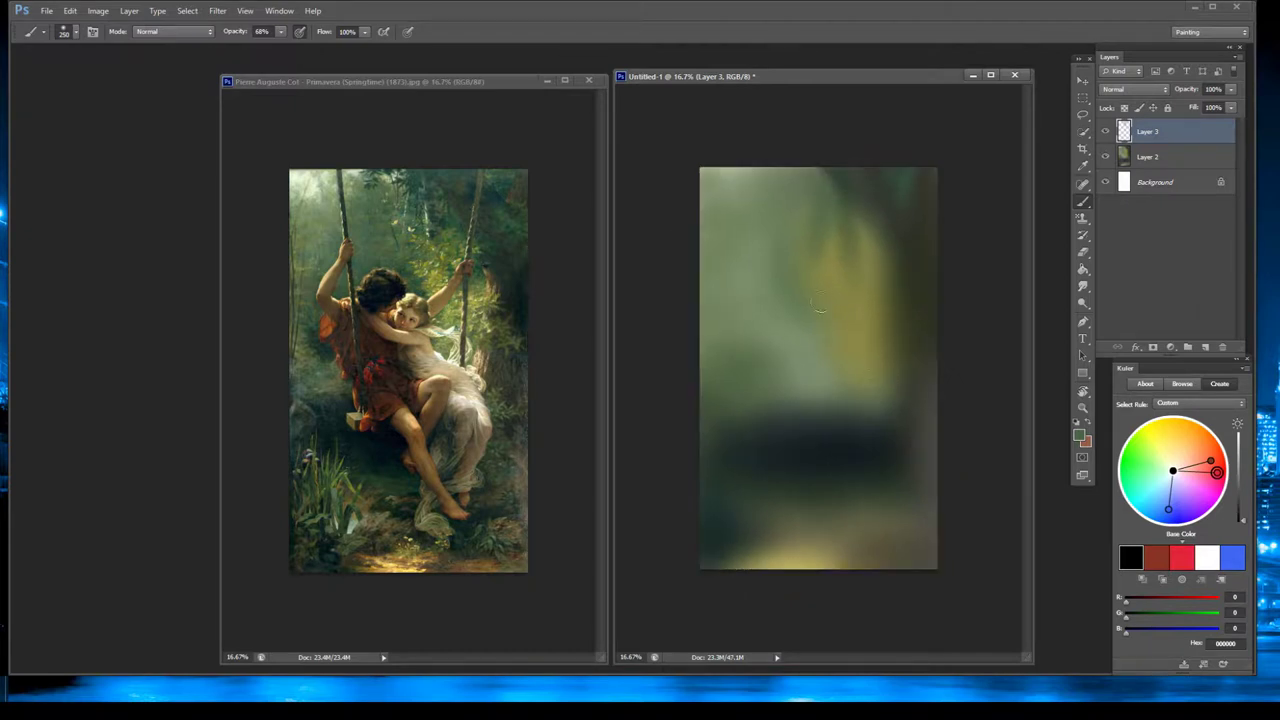
# Brighten the canvas's upper-left corner with pale light sampled from the reference, breaking its edge with soft green.
pyautogui.keyDown('alt'); pyautogui.click(314, 178); pyautogui.keyUp('alt')
pyautogui.moveTo(726, 164)
pyautogui.mouseDown()
pyautogui.moveTo(714, 175)
pyautogui.moveTo(736, 178)
pyautogui.moveTo(736, 198)
pyautogui.moveTo(817, 163)
pyautogui.moveTo(790, 207)
pyautogui.mouseUp()
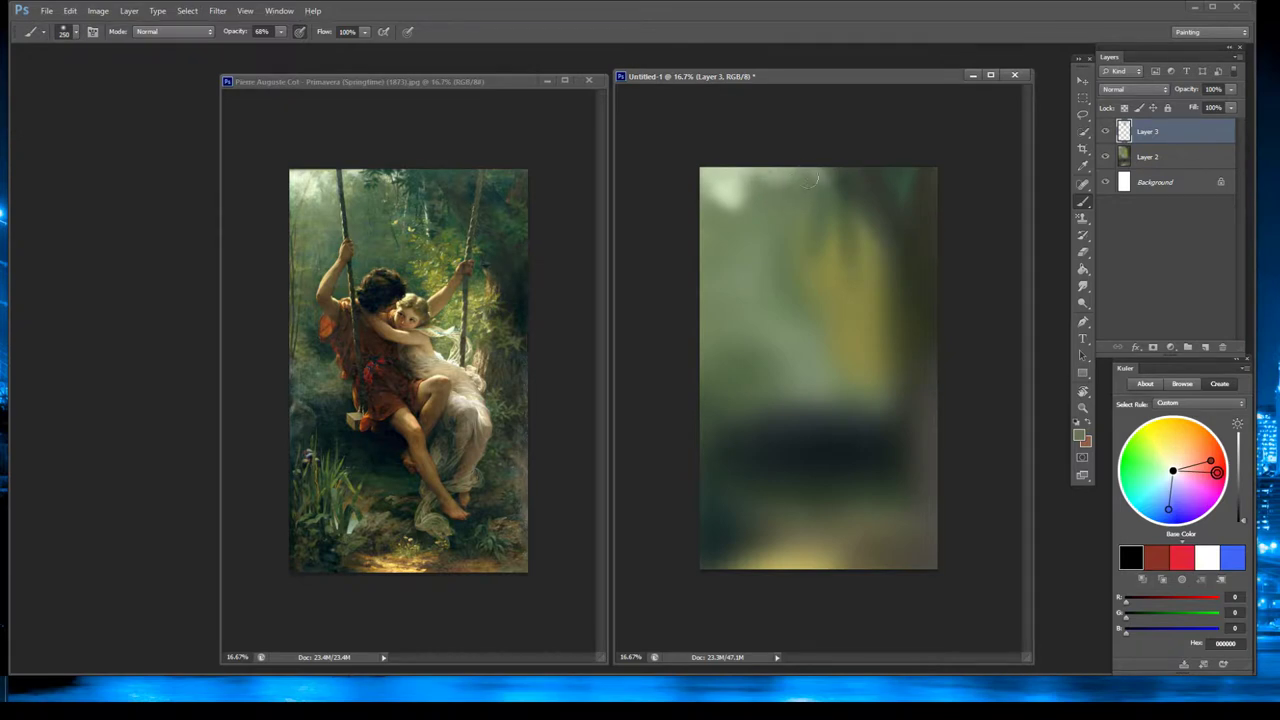
pyautogui.keyDown('alt'); pyautogui.click(753, 202); pyautogui.keyUp('alt')
pyautogui.keyDown('alt'); pyautogui.click(727, 189); pyautogui.keyUp('alt')
# Paint a dark green diagonal shape in the left middle of the canvas using tones sampled beside the figures.
pyautogui.keyDown('alt'); pyautogui.click(330, 345); pyautogui.keyUp('alt')
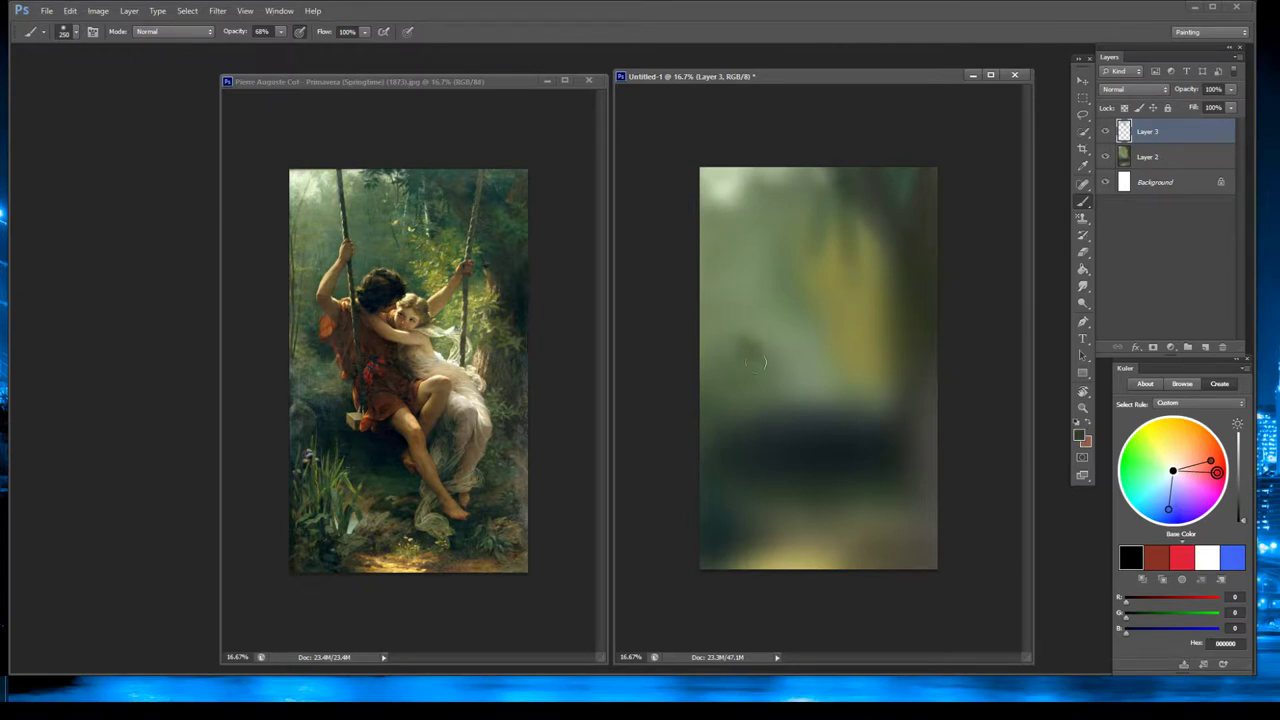
pyautogui.moveTo(759, 361)
pyautogui.mouseDown()
pyautogui.moveTo(785, 378)
pyautogui.moveTo(780, 398)
pyautogui.mouseUp()
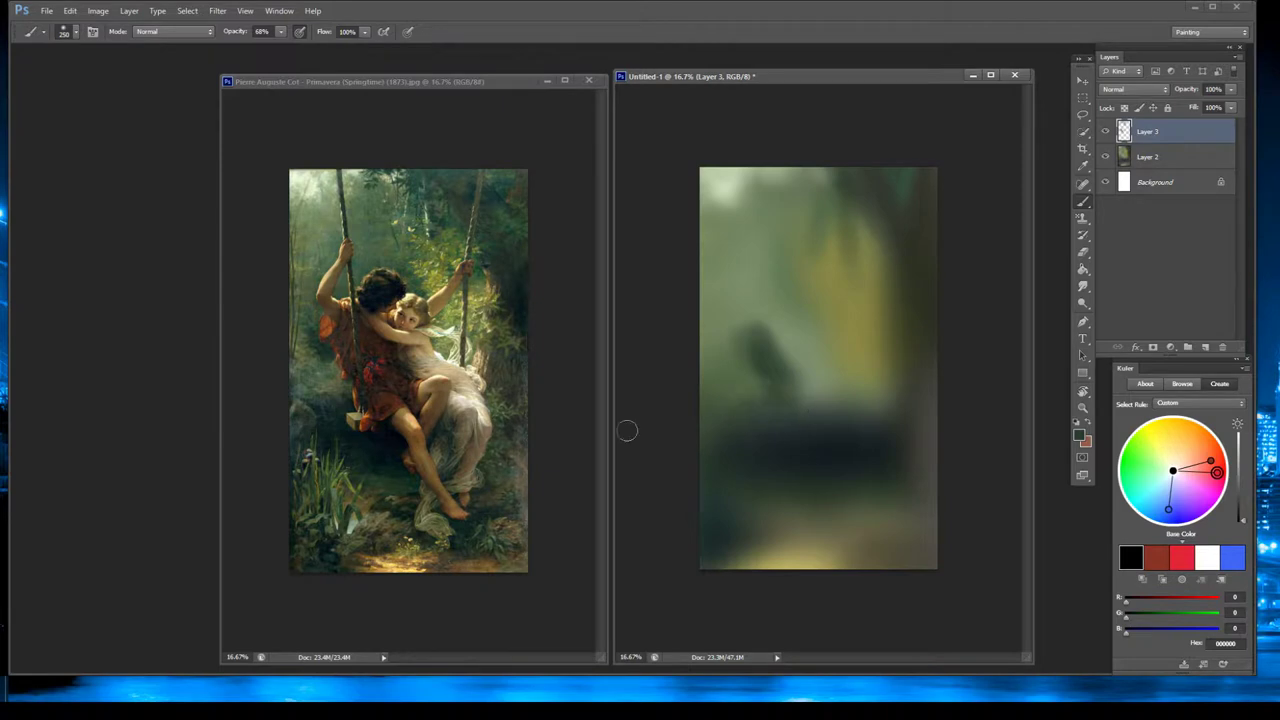
pyautogui.keyDown('alt'); pyautogui.click(345, 377); pyautogui.keyUp('alt')
# Add golden-yellow strokes across the yellow-green foliage and extend yellow-brown tones toward the canvas's right edge.
pyautogui.moveTo(857, 308); pyautogui.dragTo(895, 292)
pyautogui.moveTo(815, 285); pyautogui.dragTo(818, 284)
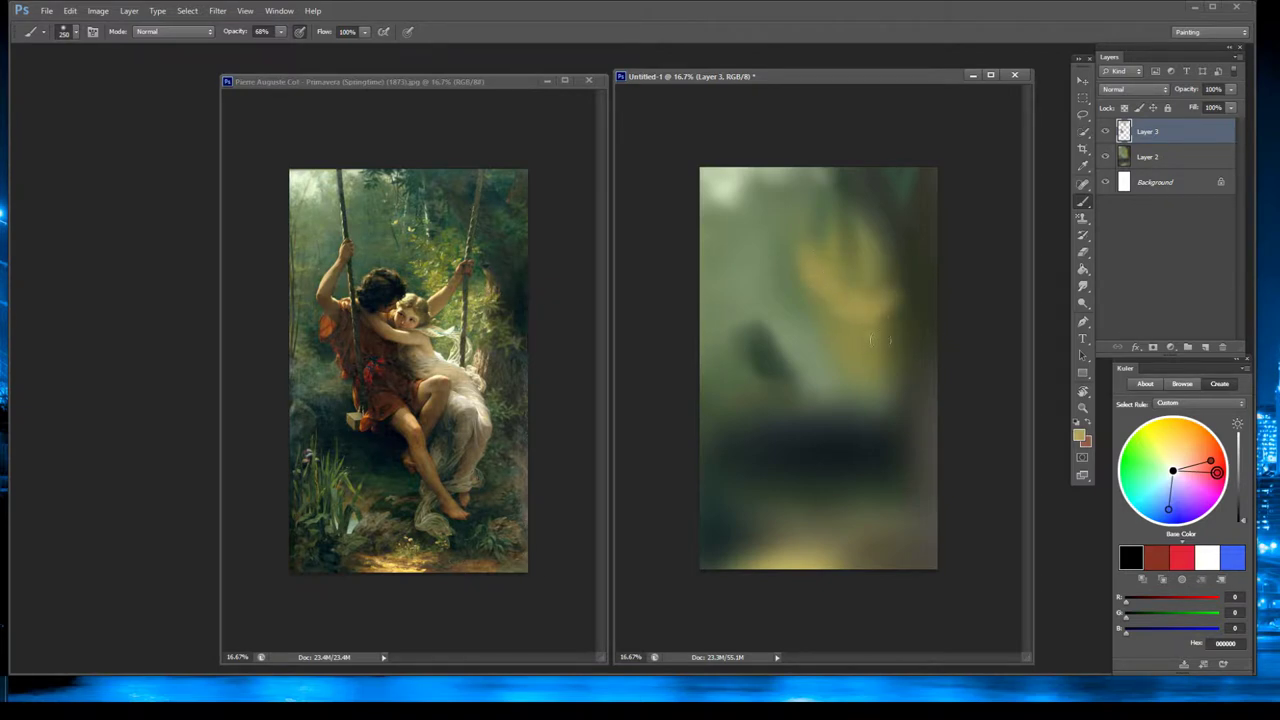
pyautogui.keyDown('alt'); pyautogui.click(510, 321); pyautogui.keyUp('alt')
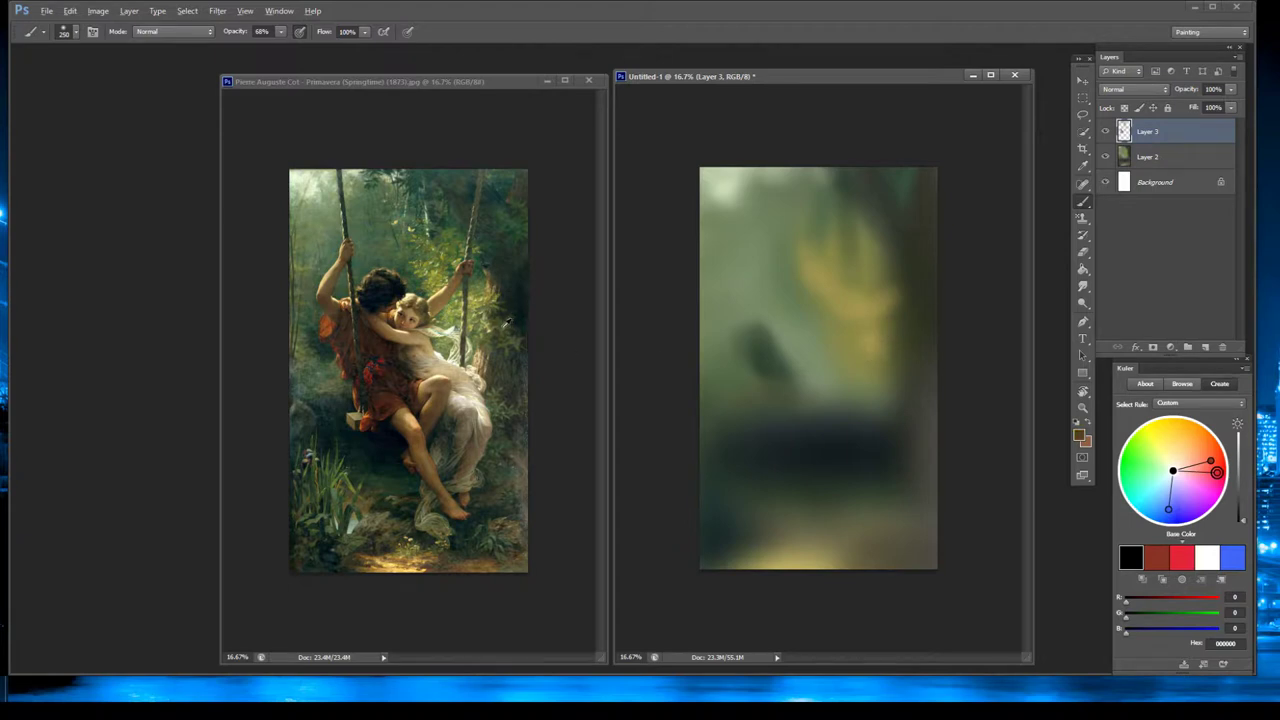
pyautogui.keyDown('alt'); pyautogui.click(886, 326); pyautogui.keyUp('alt')
pyautogui.moveTo(903, 326)
pyautogui.mouseDown()
pyautogui.moveTo(928, 330)
pyautogui.moveTo(924, 360)
pyautogui.mouseUp()
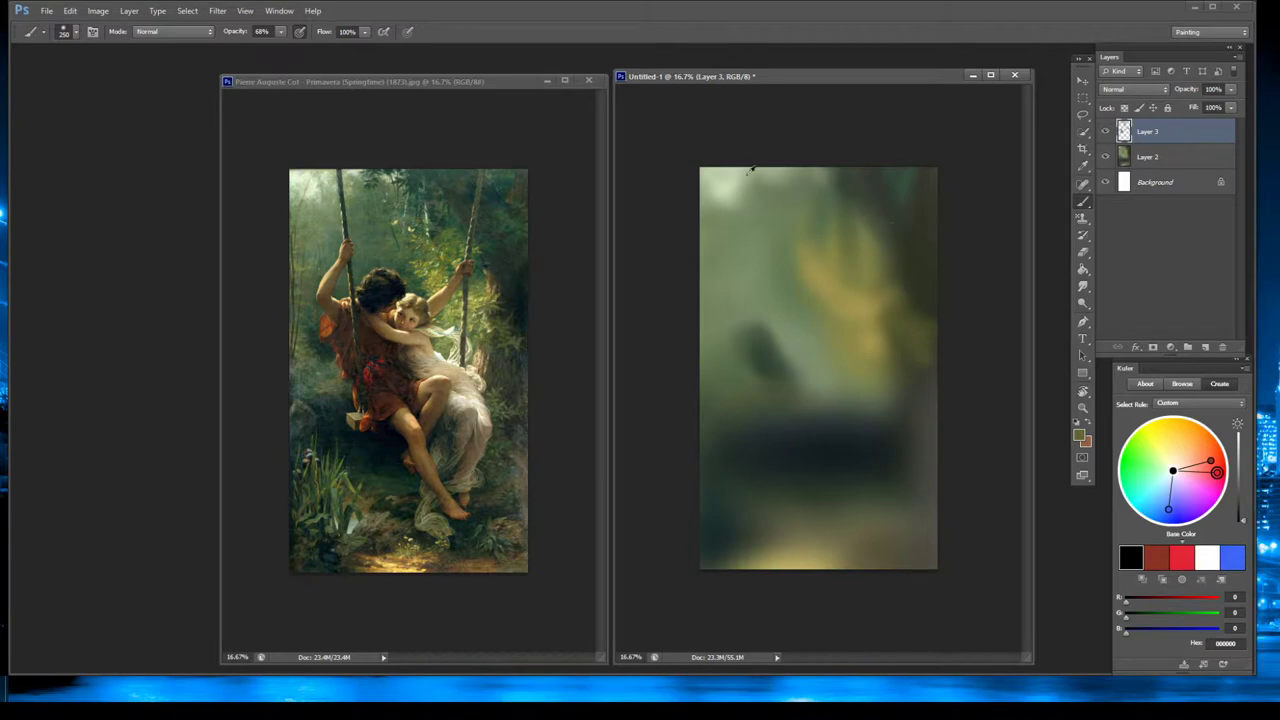
# Deepen the upper branches with sampled dark green and darken the canvas's right edge with near-black strokes.
pyautogui.keyDown('alt'); pyautogui.click(516, 217); pyautogui.keyUp('alt')
pyautogui.moveTo(788, 159); pyautogui.dragTo(824, 188)
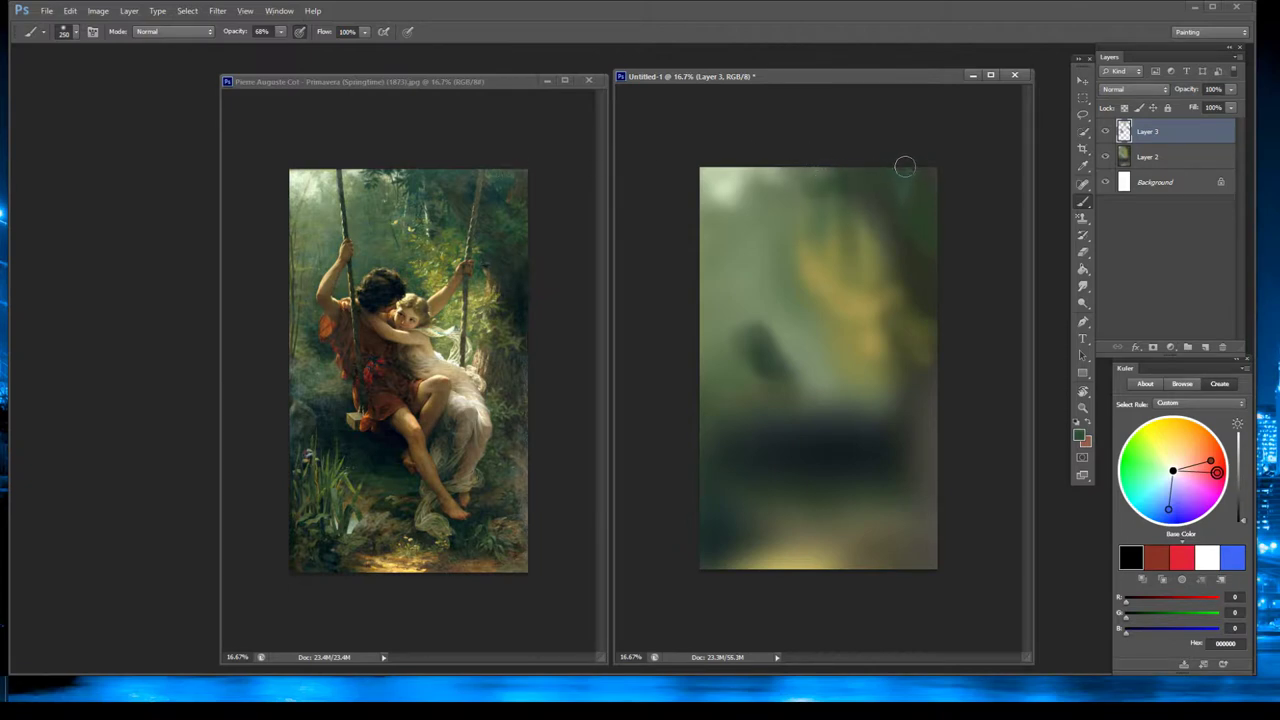
pyautogui.keyDown('alt'); pyautogui.click(523, 299); pyautogui.keyUp('alt')
pyautogui.moveTo(917, 303)
pyautogui.mouseDown()
pyautogui.moveTo(908, 257)
pyautogui.moveTo(924, 289)
pyautogui.moveTo(929, 274)
pyautogui.moveTo(923, 303)
pyautogui.moveTo(889, 200)
pyautogui.mouseUp()
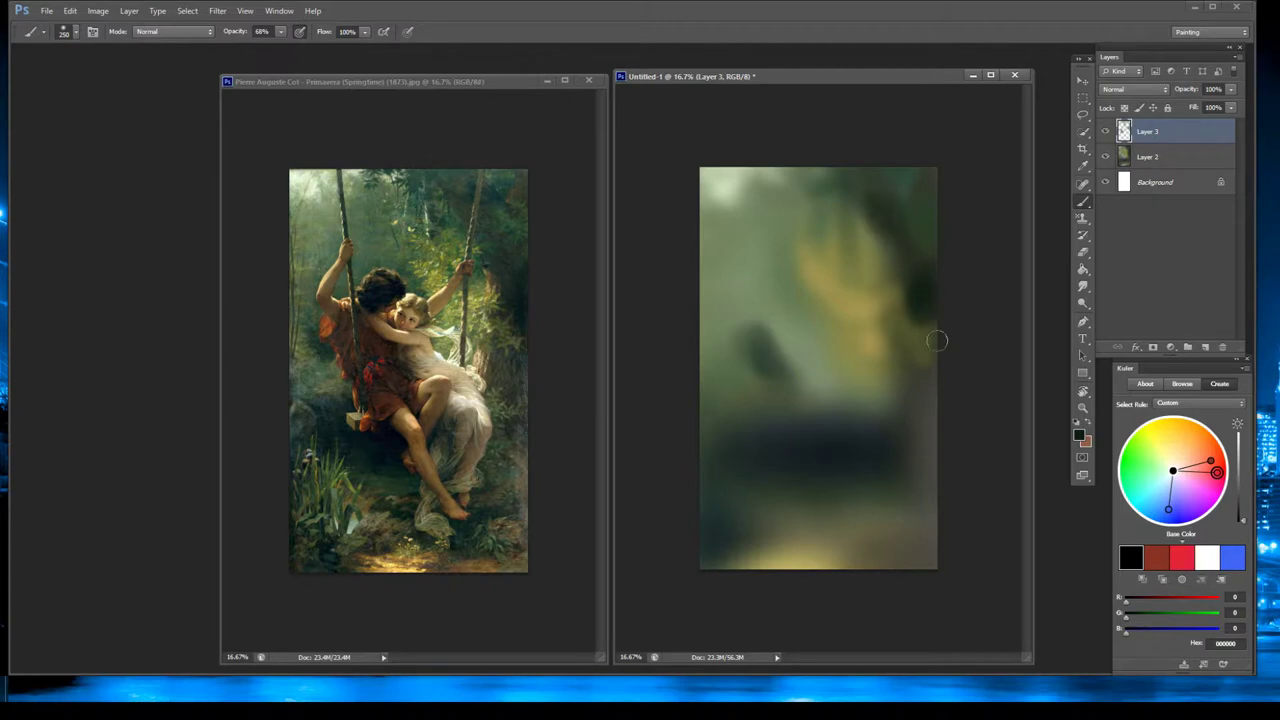
pyautogui.moveTo(930, 375); pyautogui.dragTo(922, 428)
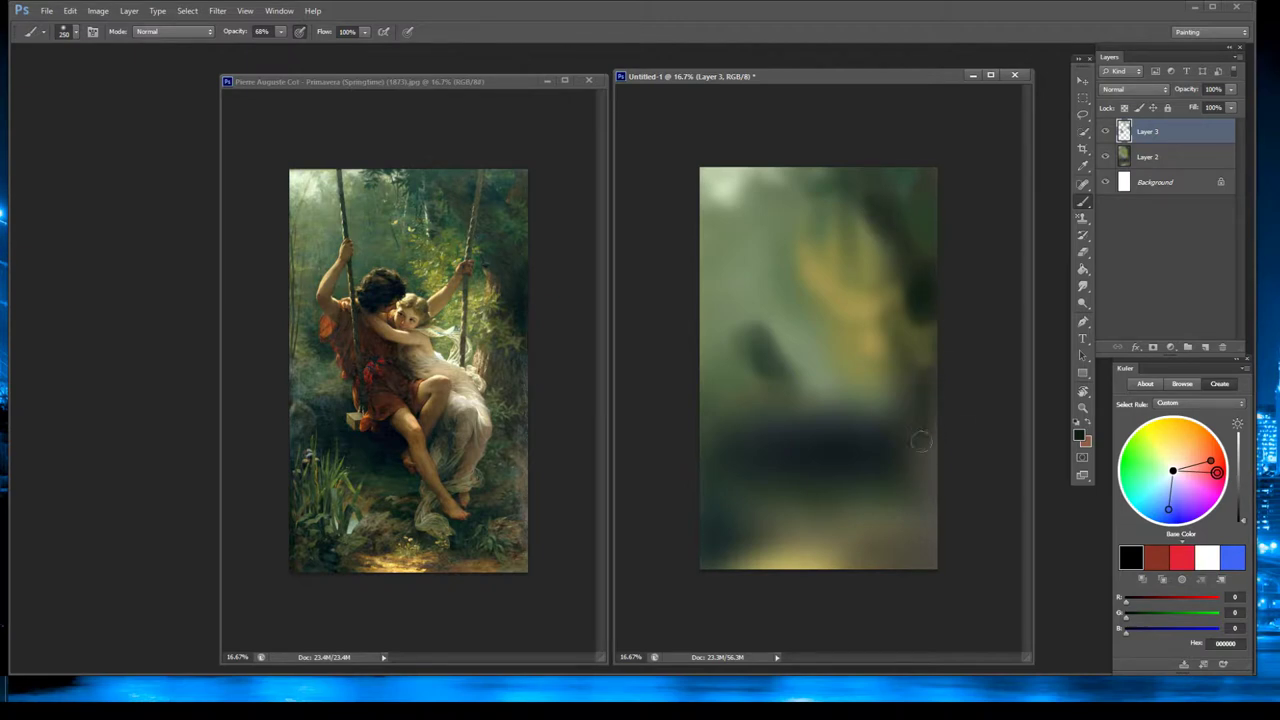
pyautogui.keyDown('alt'); pyautogui.click(912, 330); pyautogui.keyUp('alt')
# Paint dark teal shadows over the lower-right ground with tones sampled from the reference's undergrowth.
pyautogui.keyDown('alt'); pyautogui.click(492, 508); pyautogui.keyUp('alt')
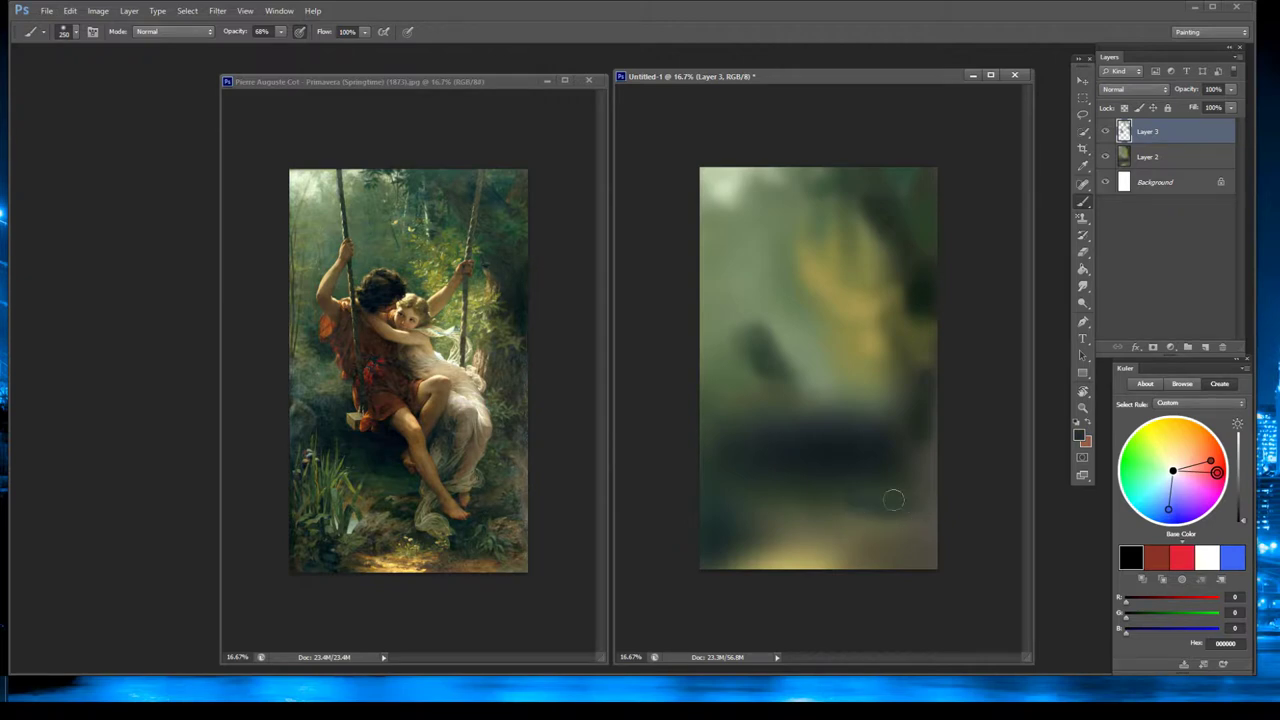
pyautogui.moveTo(820, 518)
pyautogui.mouseDown()
pyautogui.moveTo(870, 535)
pyautogui.moveTo(920, 522)
pyautogui.moveTo(882, 530)
pyautogui.mouseUp()
pyautogui.keyDown('alt'); pyautogui.click(516, 520); pyautogui.keyUp('alt')
pyautogui.keyDown('alt'); pyautogui.click(484, 536); pyautogui.keyUp('alt')
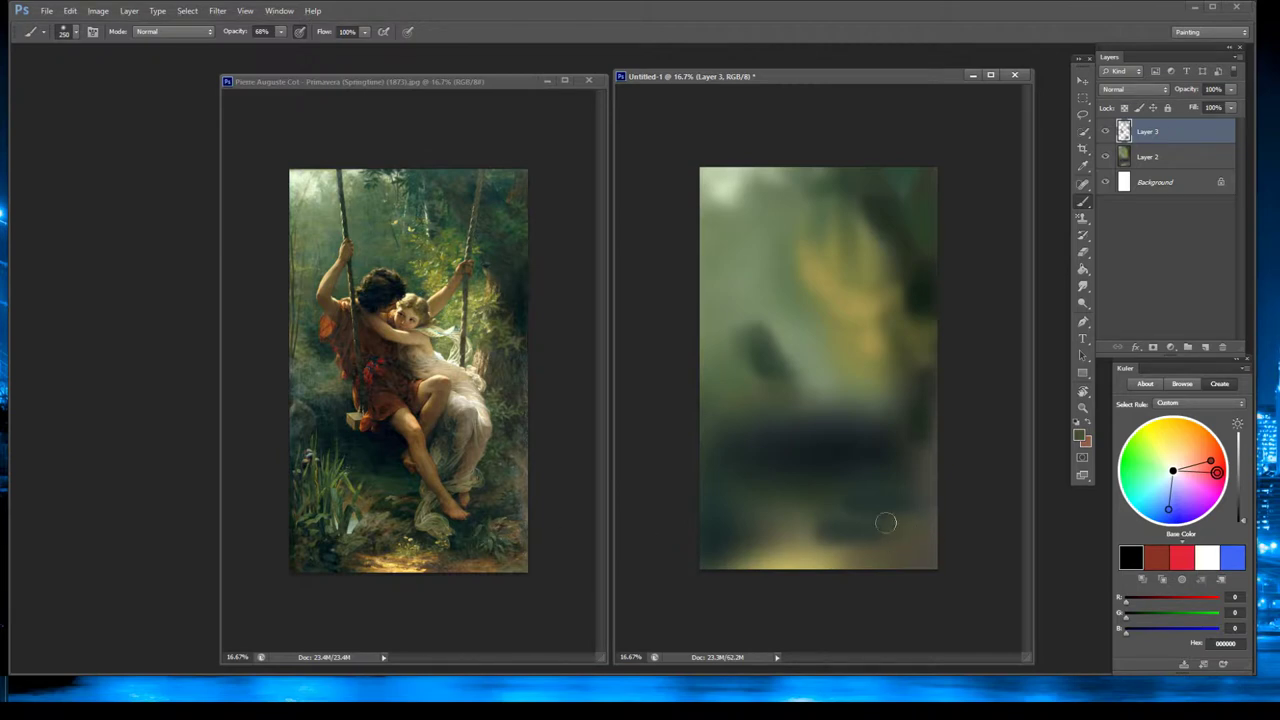
# Rework the lower-right edge of the canvas with dark and grey tones sampled from the reference's right border.
pyautogui.keyDown('alt'); pyautogui.click(497, 505); pyautogui.keyUp('alt')
pyautogui.keyDown('alt'); pyautogui.click(527, 455); pyautogui.keyUp('alt')
pyautogui.keyDown('alt'); pyautogui.click(530, 455); pyautogui.keyUp('alt')
pyautogui.moveTo(925, 466); pyautogui.dragTo(936, 525)
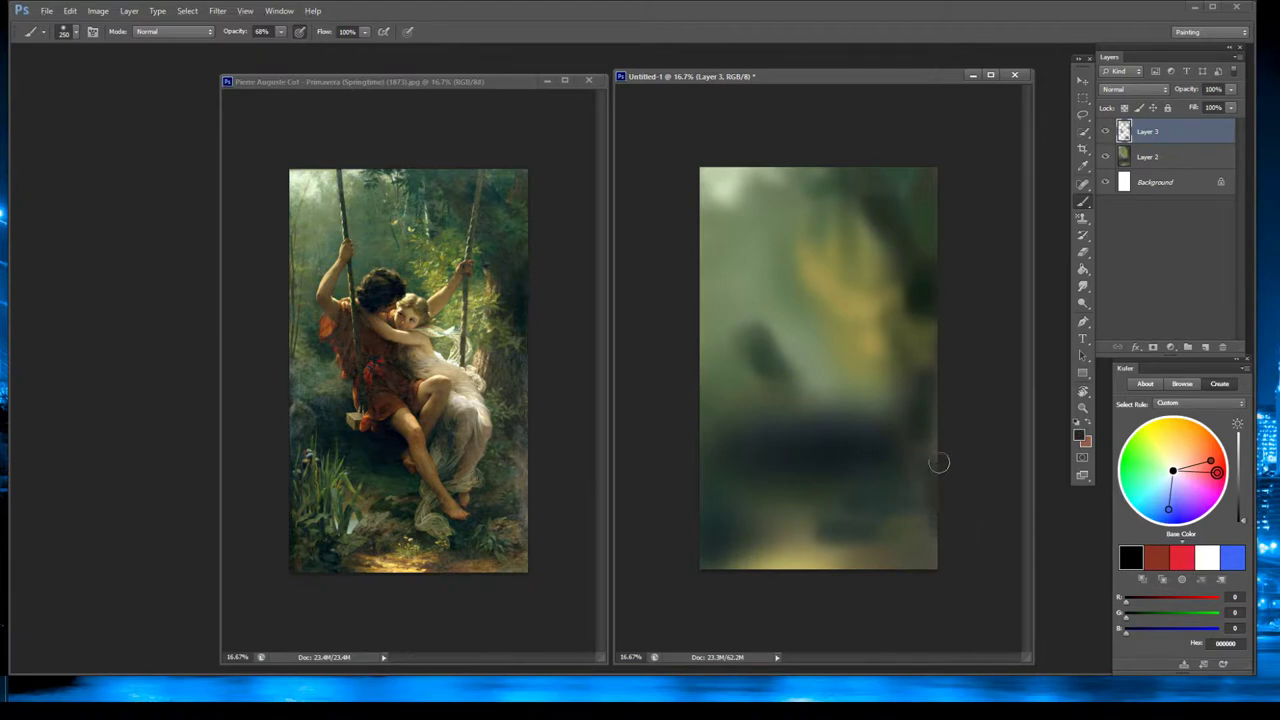
pyautogui.keyDown('alt'); pyautogui.click(527, 460); pyautogui.keyUp('alt')
pyautogui.moveTo(918, 452); pyautogui.dragTo(930, 490)
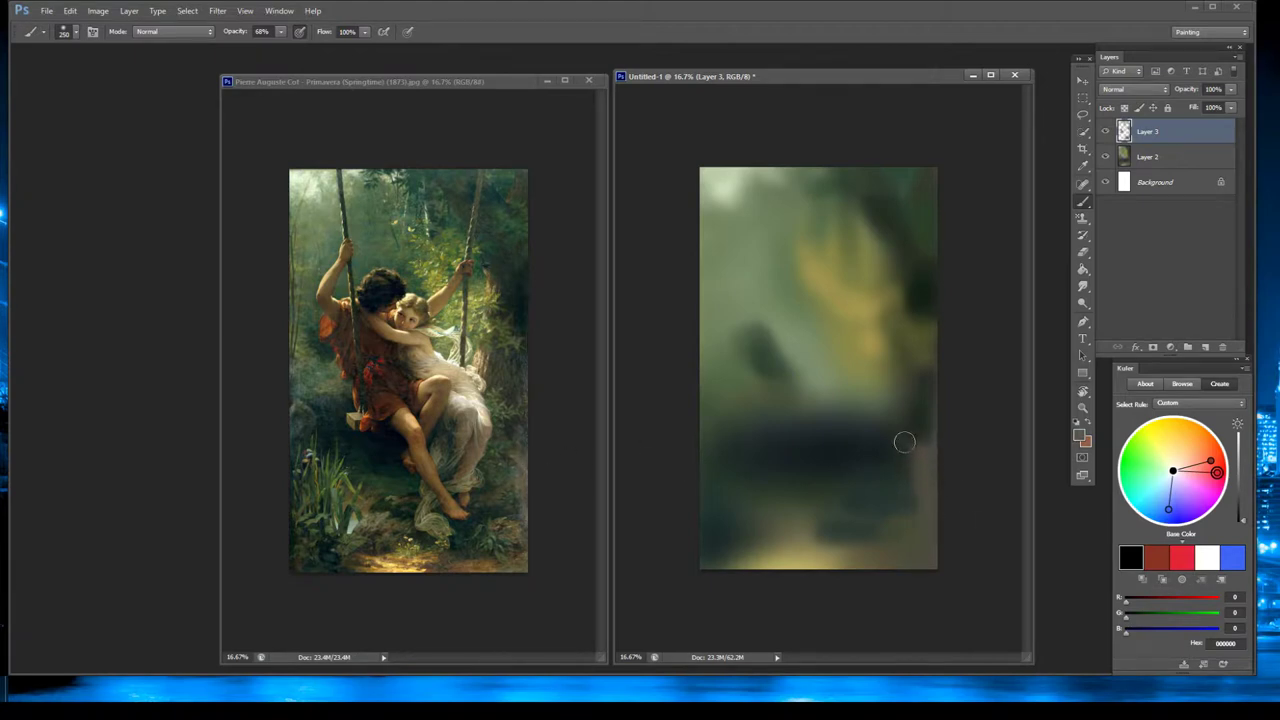
pyautogui.moveTo(904, 442)
pyautogui.mouseDown()
pyautogui.moveTo(925, 515)
pyautogui.moveTo(933, 420)
pyautogui.moveTo(928, 486)
pyautogui.moveTo(905, 418)
pyautogui.mouseUp()
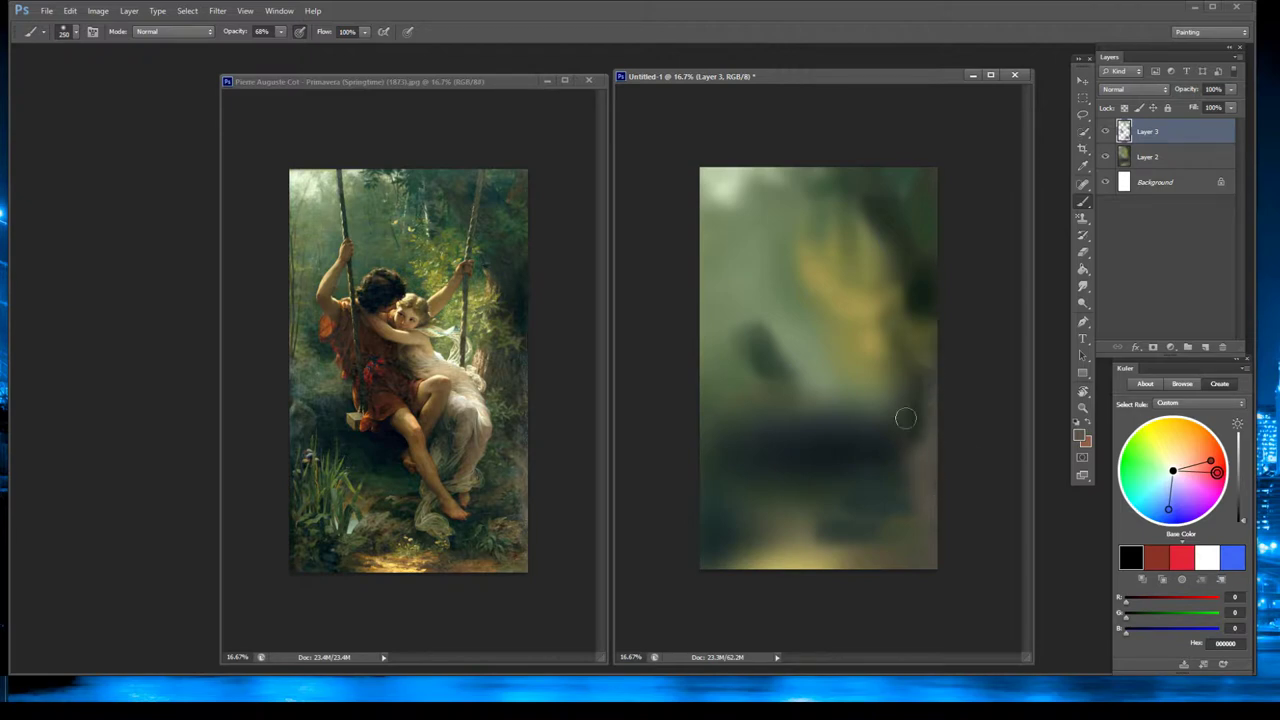
# Suggest a brownish tree trunk at the right side of the yellow foliage with a vertical stroke and sampled tones.
pyautogui.moveTo(884, 318); pyautogui.dragTo(871, 420)
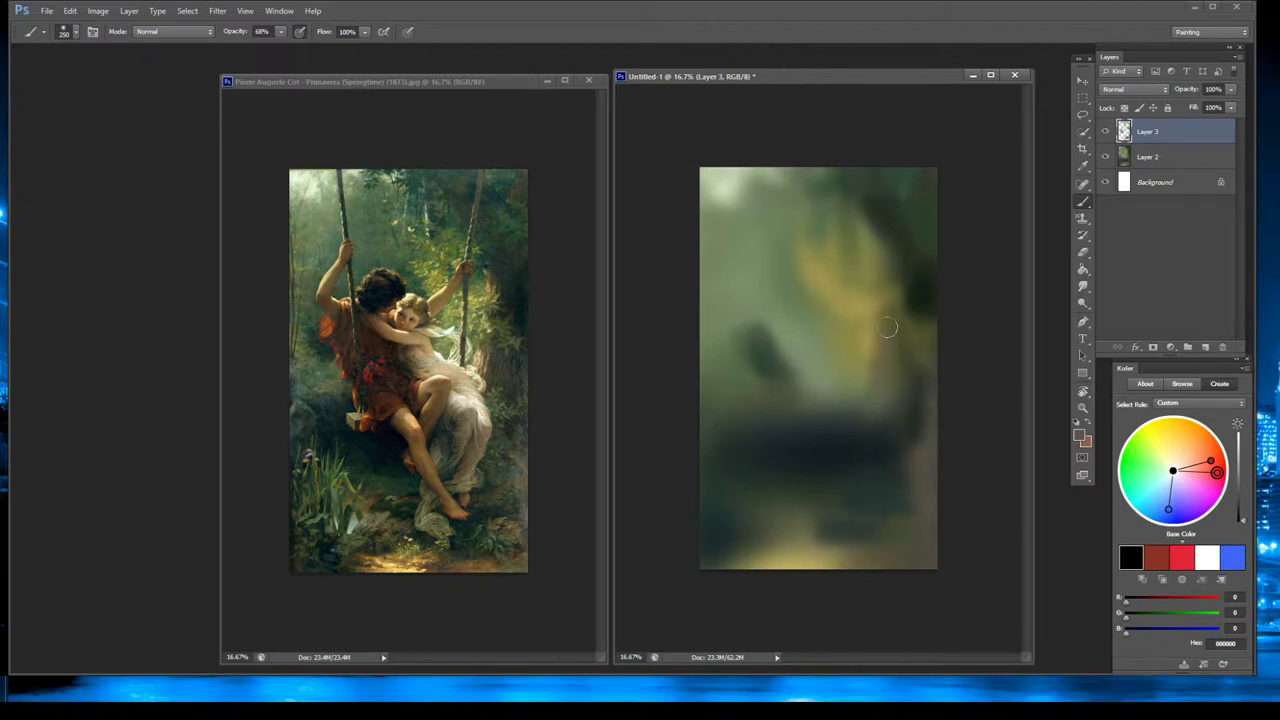
pyautogui.keyDown('alt'); pyautogui.click(489, 351); pyautogui.keyUp('alt')
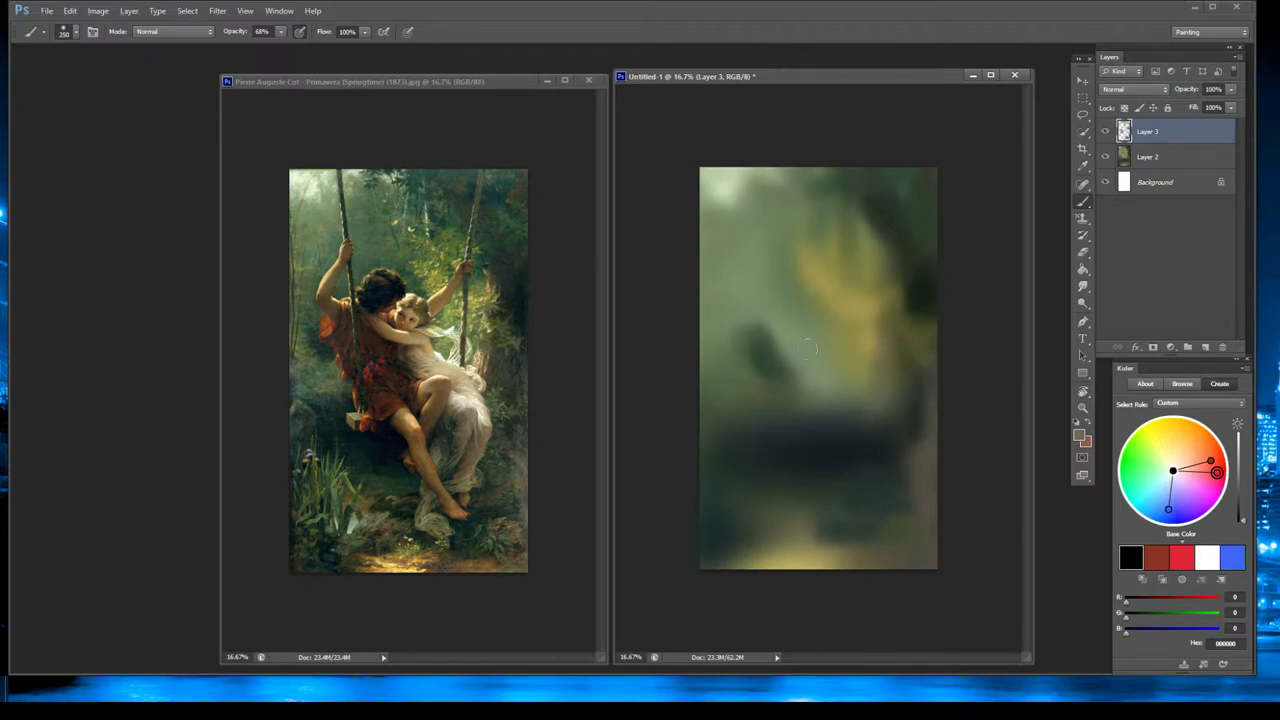
pyautogui.keyDown('alt'); pyautogui.click(903, 362); pyautogui.keyUp('alt')
pyautogui.keyDown('alt'); pyautogui.click(863, 366); pyautogui.keyUp('alt')
pyautogui.keyDown('alt'); pyautogui.click(849, 330); pyautogui.keyUp('alt')
# Paint soft dark green foliage masses left of the yellow foliage, overlapping its left edge.
pyautogui.keyDown('alt'); pyautogui.click(467, 252); pyautogui.keyUp('alt')
pyautogui.moveTo(779, 268)
pyautogui.mouseDown()
pyautogui.moveTo(778, 244)
pyautogui.moveTo(765, 258)
pyautogui.moveTo(779, 195)
pyautogui.moveTo(758, 228)
pyautogui.moveTo(762, 273)
pyautogui.mouseUp()
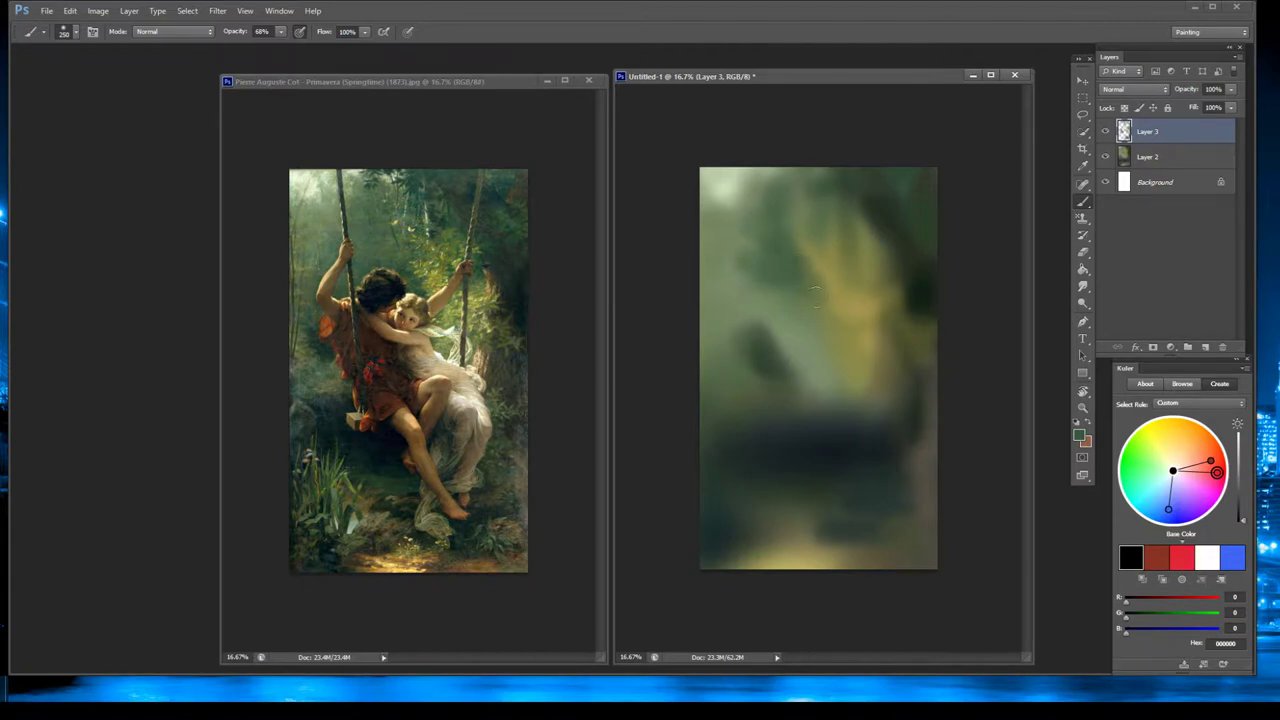
pyautogui.moveTo(815, 290)
pyautogui.mouseDown()
pyautogui.moveTo(812, 272)
pyautogui.moveTo(818, 289)
pyautogui.mouseUp()
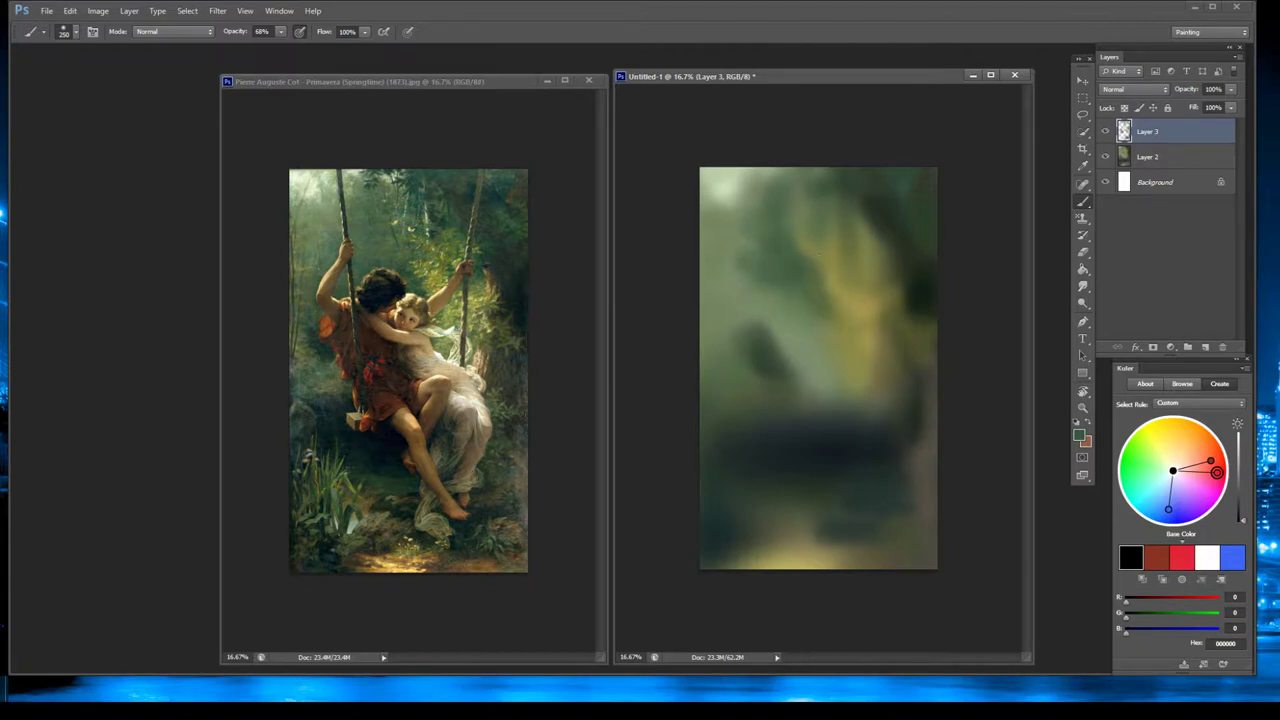
pyautogui.moveTo(818, 275); pyautogui.dragTo(802, 247)
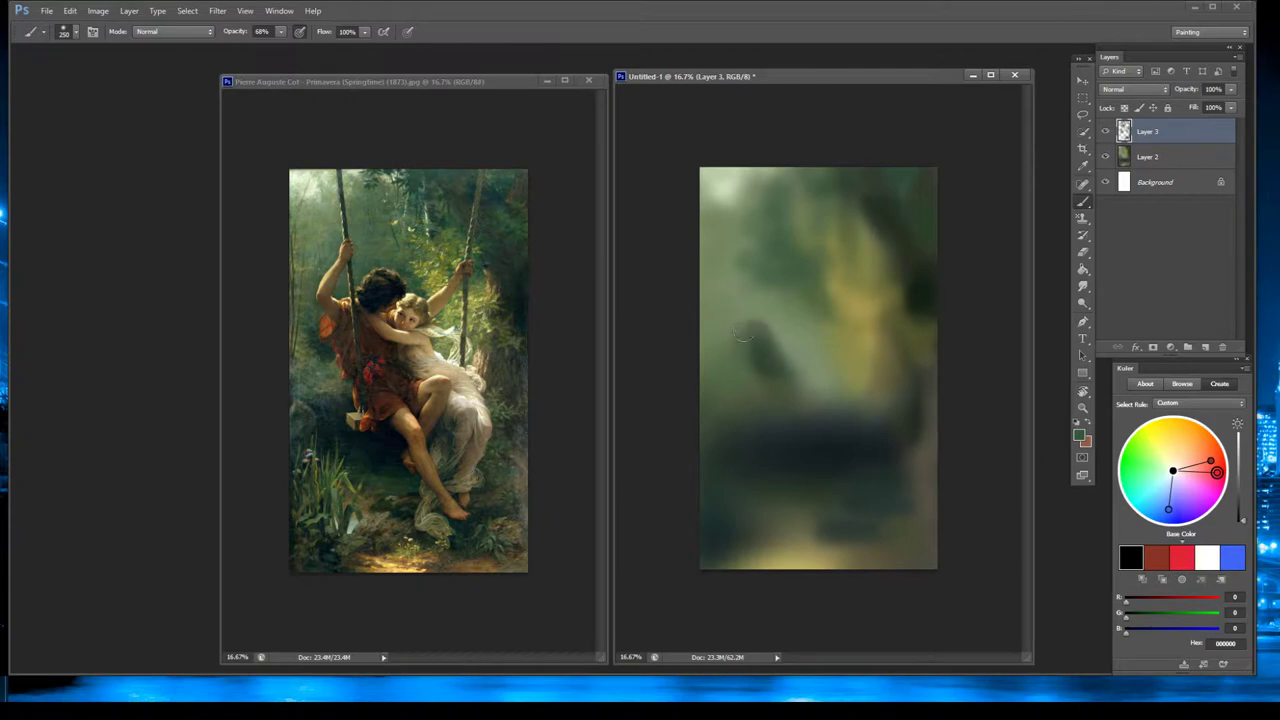
# Add yellow along the canvas's left edge and sampled green strokes beside it.
pyautogui.keyDown('alt'); pyautogui.click(871, 308); pyautogui.keyUp('alt')
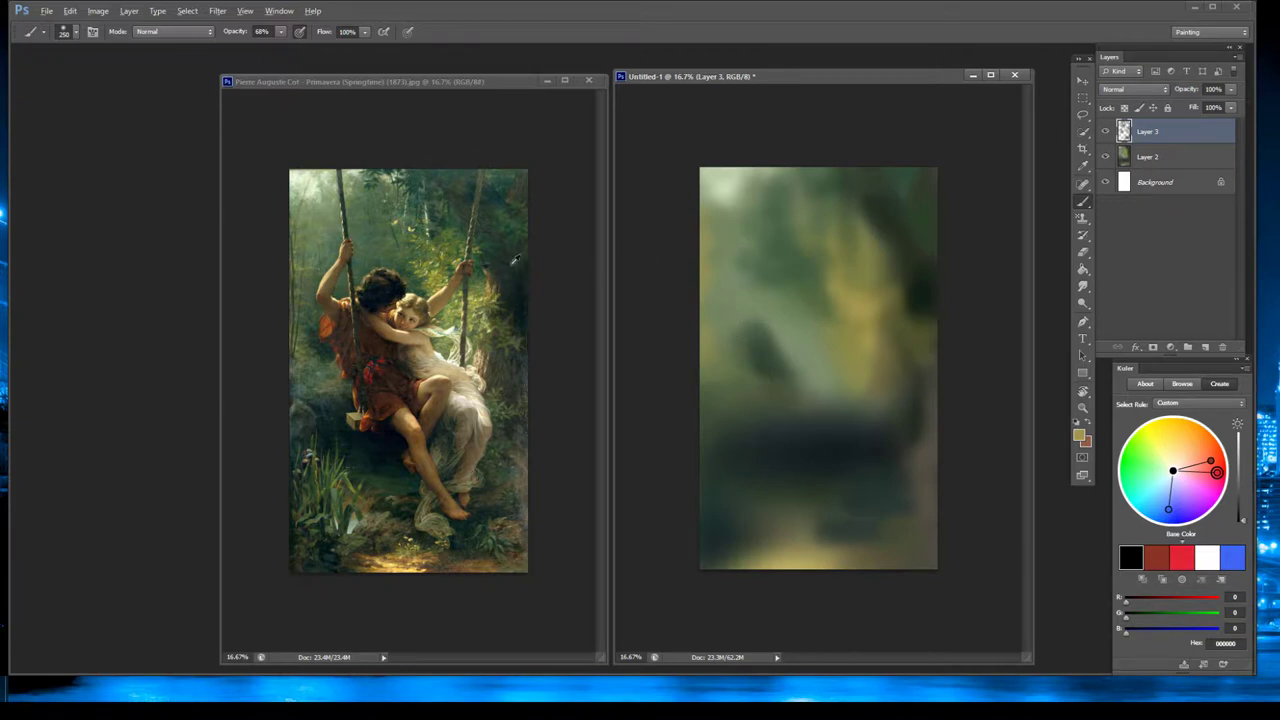
pyautogui.keyDown('alt'); pyautogui.click(308, 286); pyautogui.keyUp('alt')
pyautogui.moveTo(721, 298)
pyautogui.mouseDown()
pyautogui.moveTo(732, 266)
pyautogui.moveTo(735, 350)
pyautogui.moveTo(732, 265)
pyautogui.mouseUp()
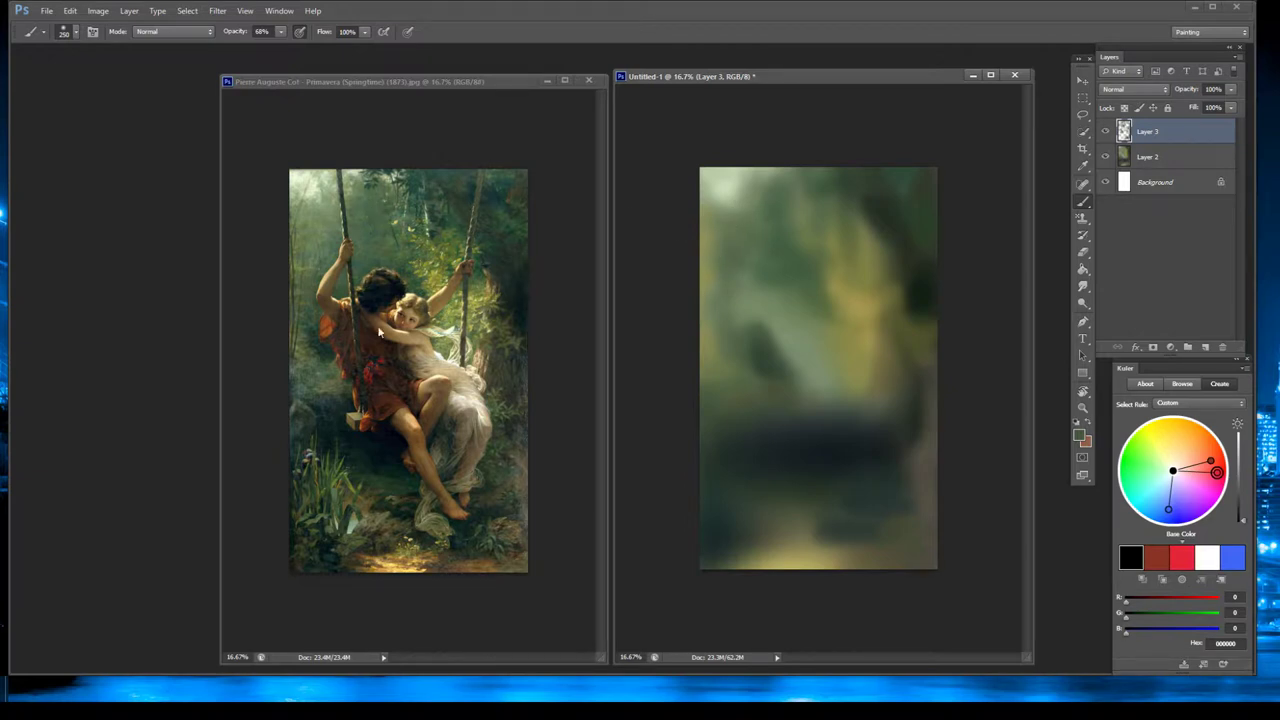
# Paint a misty grey-green patch on the left edge beside the dark central band.
pyautogui.keyDown('alt'); pyautogui.click(297, 429); pyautogui.keyUp('alt')
pyautogui.keyDown('alt'); pyautogui.click(310, 381); pyautogui.keyUp('alt')
pyautogui.moveTo(718, 416)
pyautogui.mouseDown()
pyautogui.moveTo(708, 404)
pyautogui.moveTo(704, 435)
pyautogui.mouseUp()
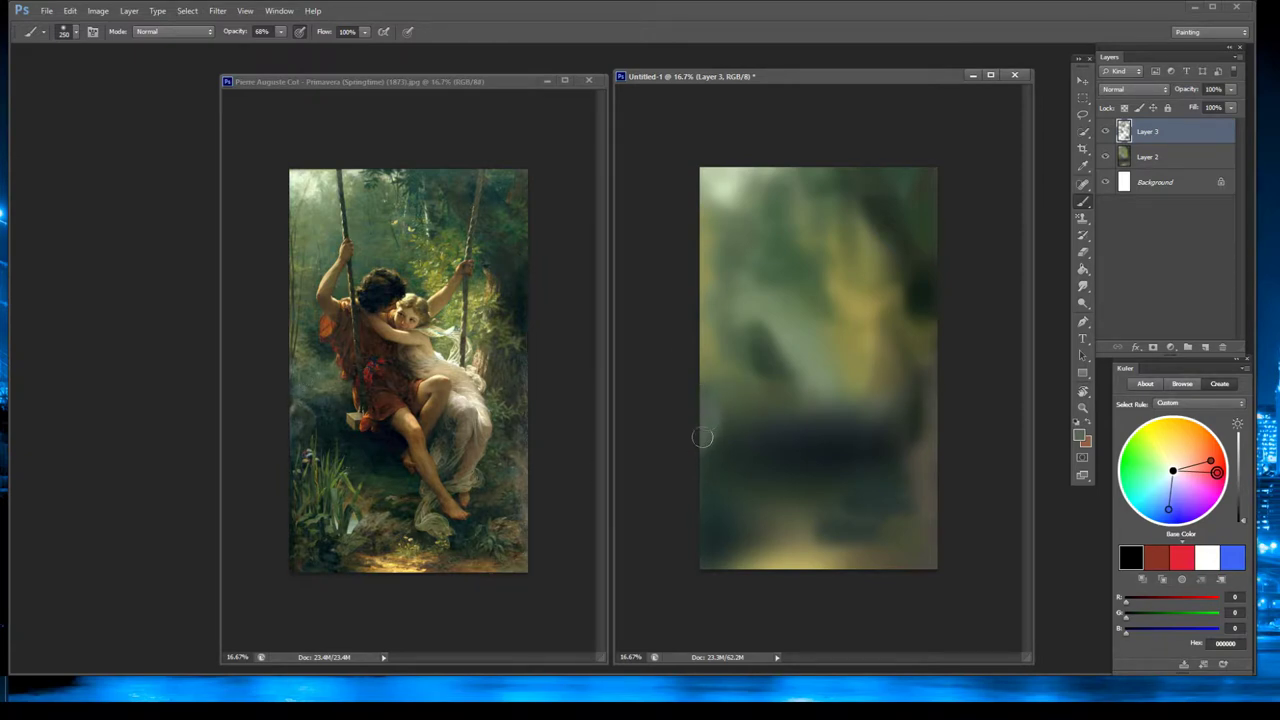
pyautogui.keyDown('alt'); pyautogui.click(398, 513); pyautogui.keyUp('alt')
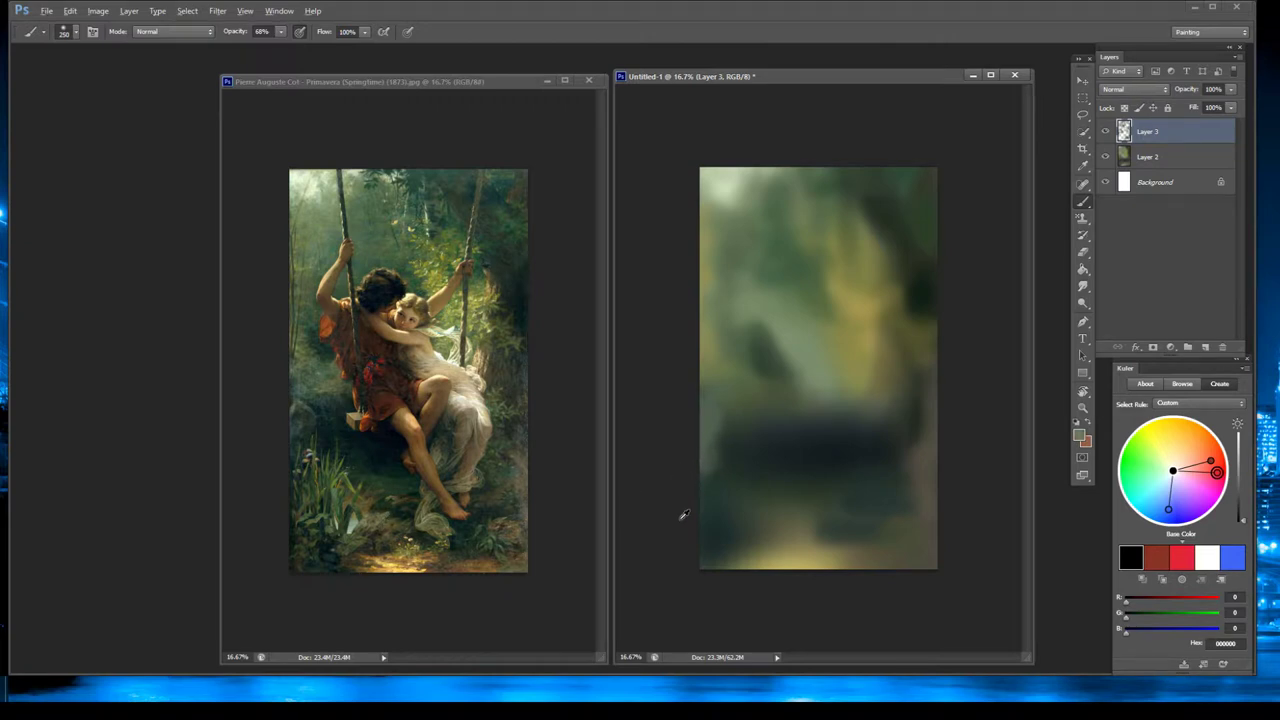
pyautogui.keyDown('alt'); pyautogui.click(360, 518); pyautogui.keyUp('alt')
pyautogui.moveTo(760, 527)
pyautogui.mouseDown()
pyautogui.moveTo(752, 542)
pyautogui.moveTo(766, 534)
pyautogui.mouseUp()
pyautogui.hotkey('ctrl', 'z')
# Block in a small rock on the lower ground with a light grey-green dab and a dark accent.
pyautogui.keyDown('alt'); pyautogui.click(381, 515); pyautogui.keyUp('alt')
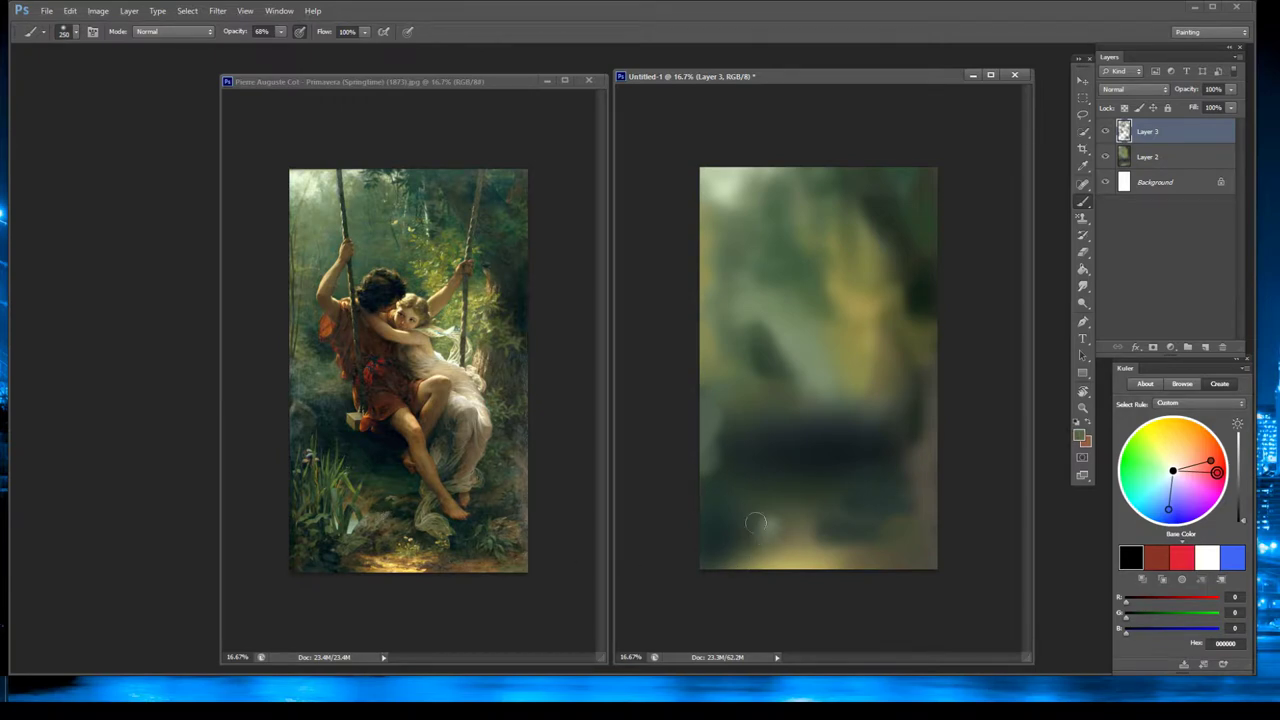
pyautogui.keyDown('alt'); pyautogui.click(811, 563); pyautogui.keyUp('alt')
pyautogui.keyDown('alt'); pyautogui.click(803, 439); pyautogui.keyUp('alt')
pyautogui.moveTo(780, 539); pyautogui.dragTo(806, 540)
pyautogui.keyDown('alt'); pyautogui.click(796, 519); pyautogui.keyUp('alt')
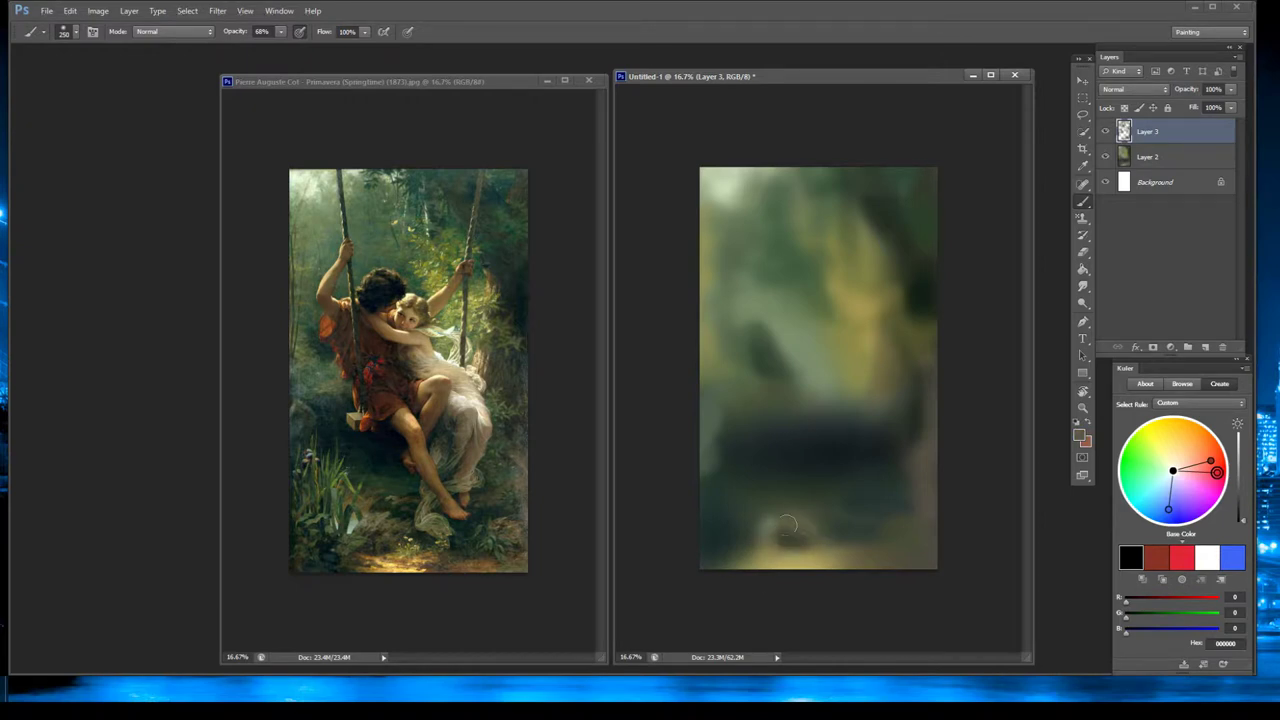
# Paint dark shadow strokes above the rock and across the ground to its right.
pyautogui.keyDown('alt'); pyautogui.click(400, 503); pyautogui.keyUp('alt')
pyautogui.moveTo(793, 509); pyautogui.dragTo(851, 517)
pyautogui.keyDown('alt'); pyautogui.click(418, 492); pyautogui.keyUp('alt')
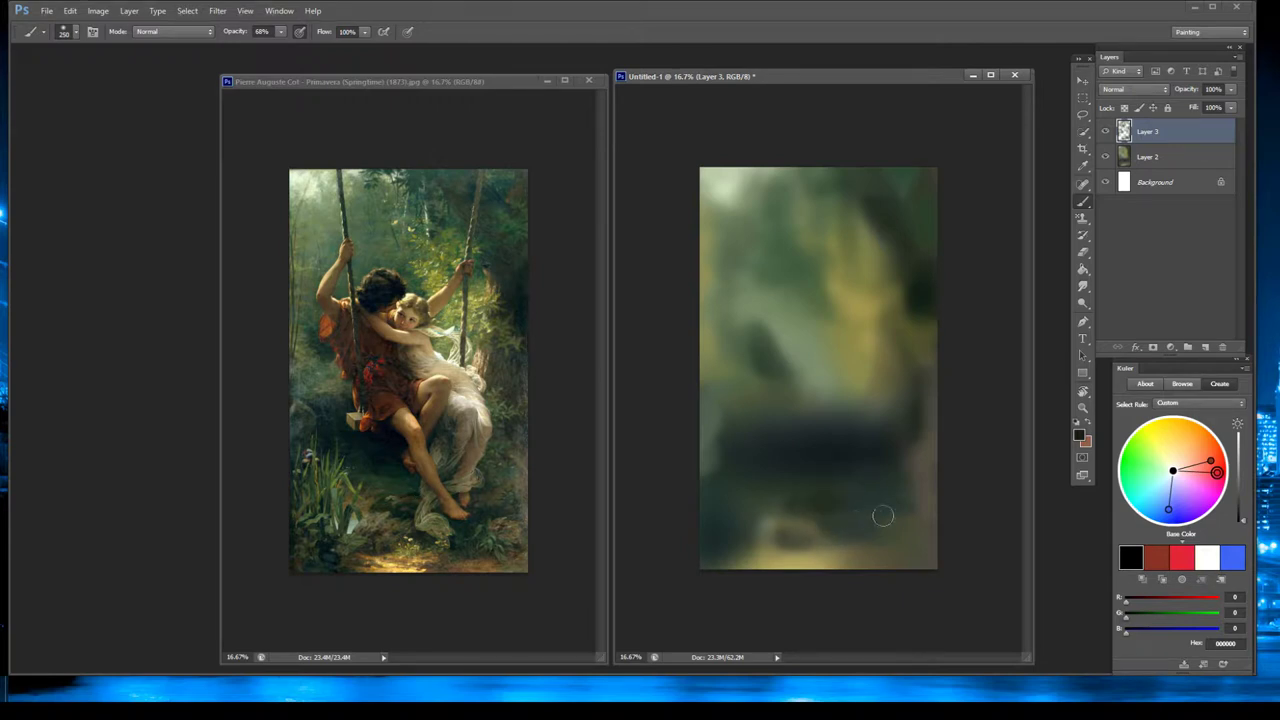
# Layer olive and orange-brown tones sampled from the reference over the lower-right ground.
pyautogui.keyDown('alt'); pyautogui.click(498, 497); pyautogui.keyUp('alt')
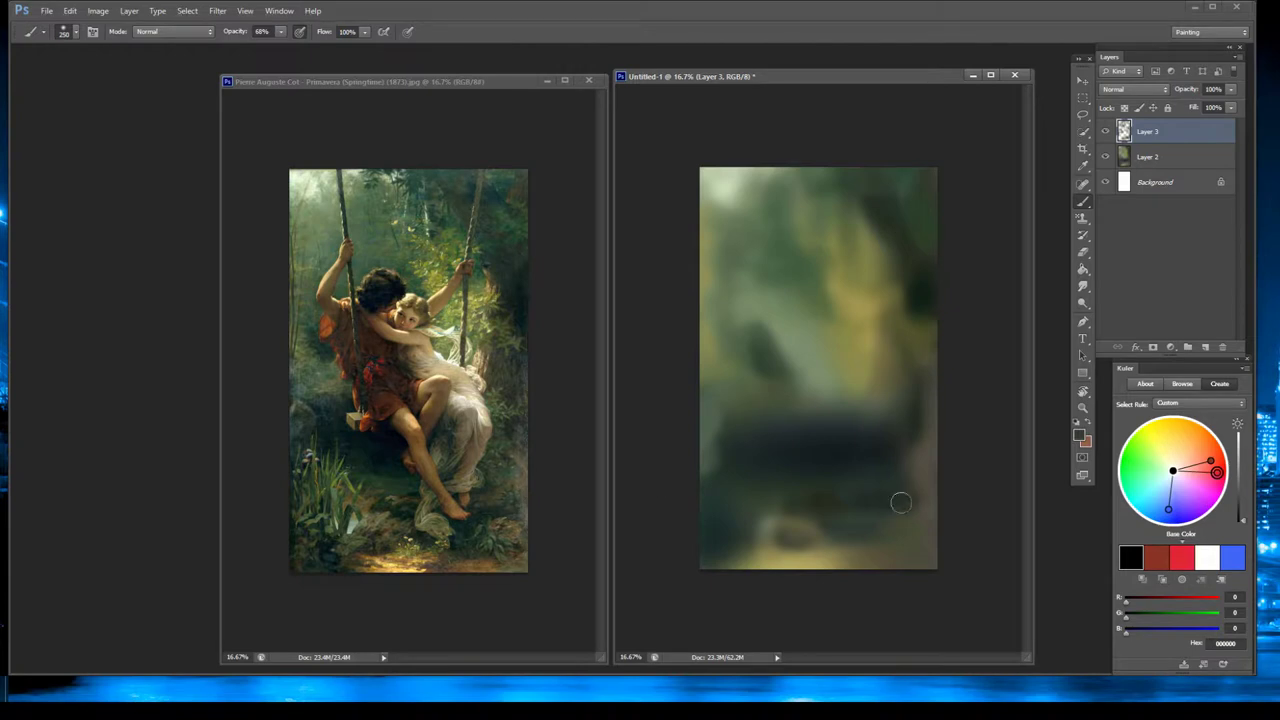
pyautogui.keyDown('alt'); pyautogui.click(510, 518); pyautogui.keyUp('alt')
pyautogui.keyDown('alt'); pyautogui.click(523, 519); pyautogui.keyUp('alt')
pyautogui.moveTo(906, 540)
pyautogui.mouseDown()
pyautogui.moveTo(894, 526)
pyautogui.moveTo(906, 524)
pyautogui.mouseUp()
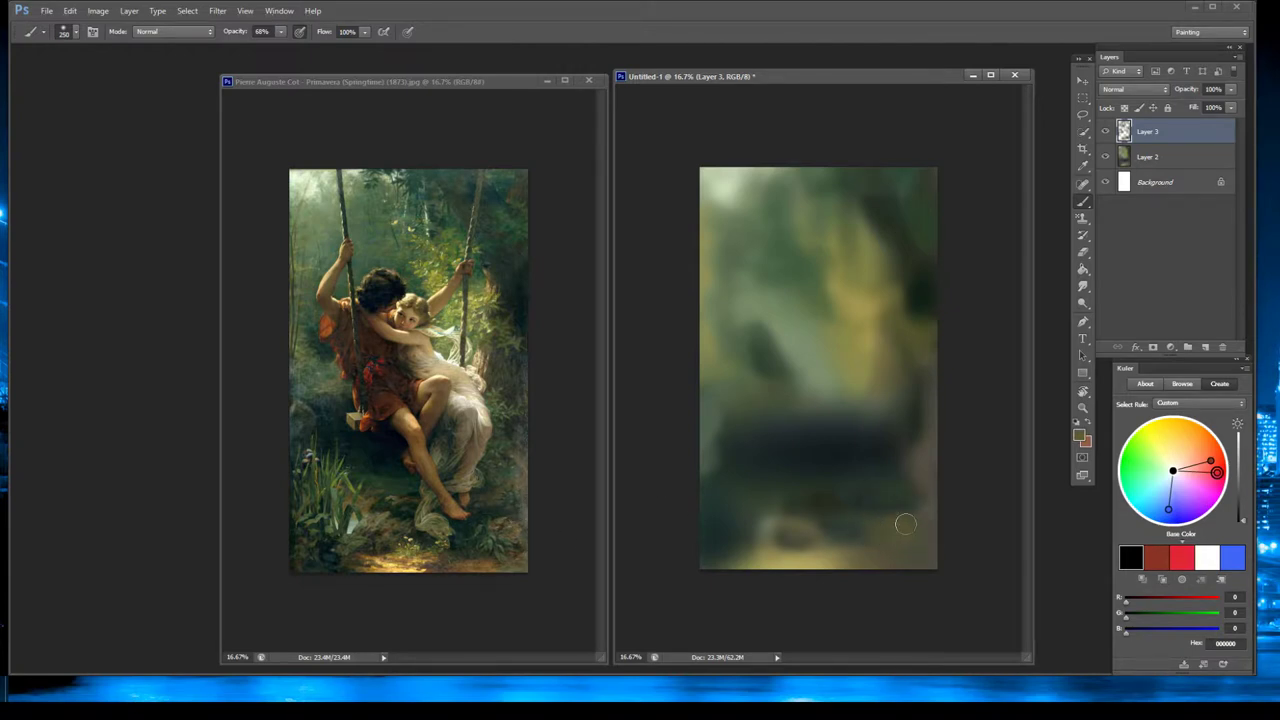
pyautogui.keyDown('alt'); pyautogui.click(482, 558); pyautogui.keyUp('alt')
pyautogui.keyDown('alt'); pyautogui.click(484, 557); pyautogui.keyUp('alt')
pyautogui.moveTo(891, 574)
pyautogui.mouseDown()
pyautogui.moveTo(944, 566)
pyautogui.moveTo(845, 545)
pyautogui.mouseUp()
pyautogui.keyDown('alt'); pyautogui.click(411, 569); pyautogui.keyUp('alt')
pyautogui.keyDown('alt'); pyautogui.click(410, 571); pyautogui.keyUp('alt')
pyautogui.moveTo(788, 578)
pyautogui.mouseDown()
pyautogui.moveTo(766, 572)
pyautogui.moveTo(828, 577)
pyautogui.moveTo(785, 556)
pyautogui.mouseUp()
pyautogui.hotkey('ctrl', 'alt', 'z')
pyautogui.hotkey('ctrl', 'alt', 'z')
# Warm the sunlit ground at the canvas's lower centre with orange-tan sampled from the reference.
pyautogui.keyDown('alt'); pyautogui.click(411, 569); pyautogui.keyUp('alt')
pyautogui.keyDown('alt'); pyautogui.click(410, 570); pyautogui.keyUp('alt')
pyautogui.keyDown('alt'); pyautogui.click(363, 533); pyautogui.keyUp('alt')
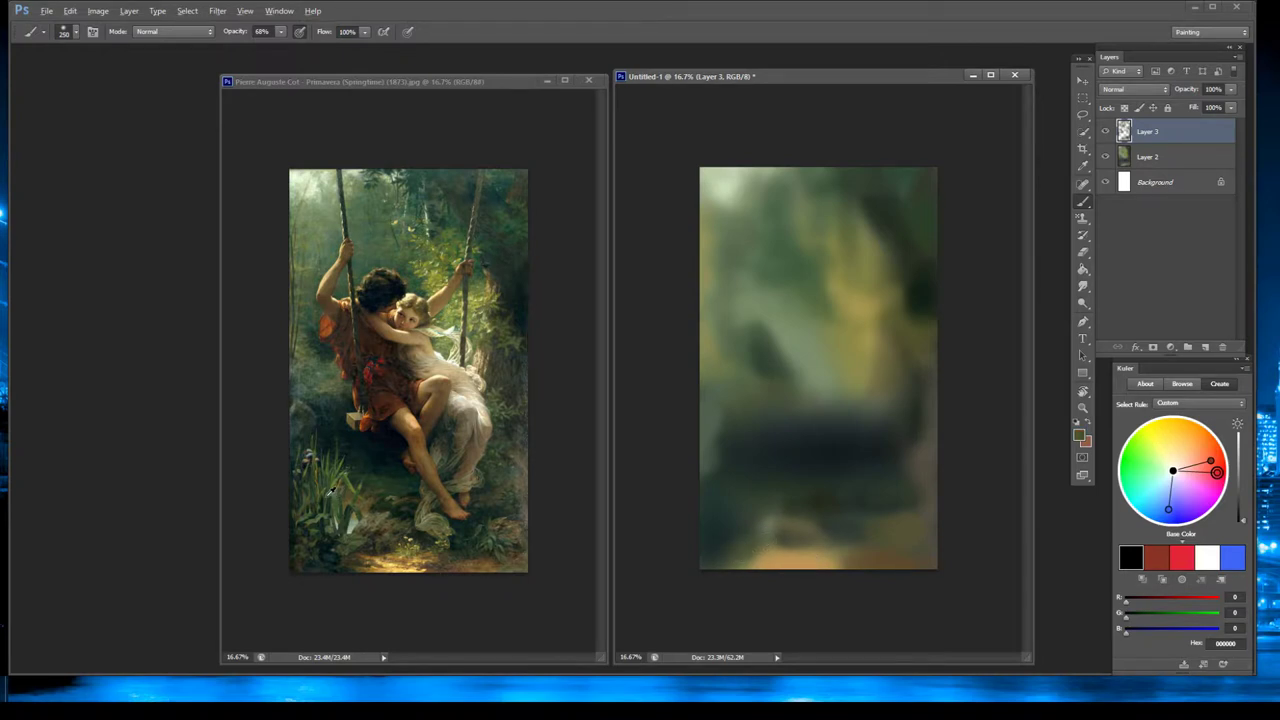
# Darken the left bank beside the dark central band with sampled tones and a 125 px brush.
pyautogui.keyDown('alt'); pyautogui.click(335, 488); pyautogui.keyUp('alt')
pyautogui.press('[')
pyautogui.press('[')
pyautogui.press('[')
pyautogui.press('[')
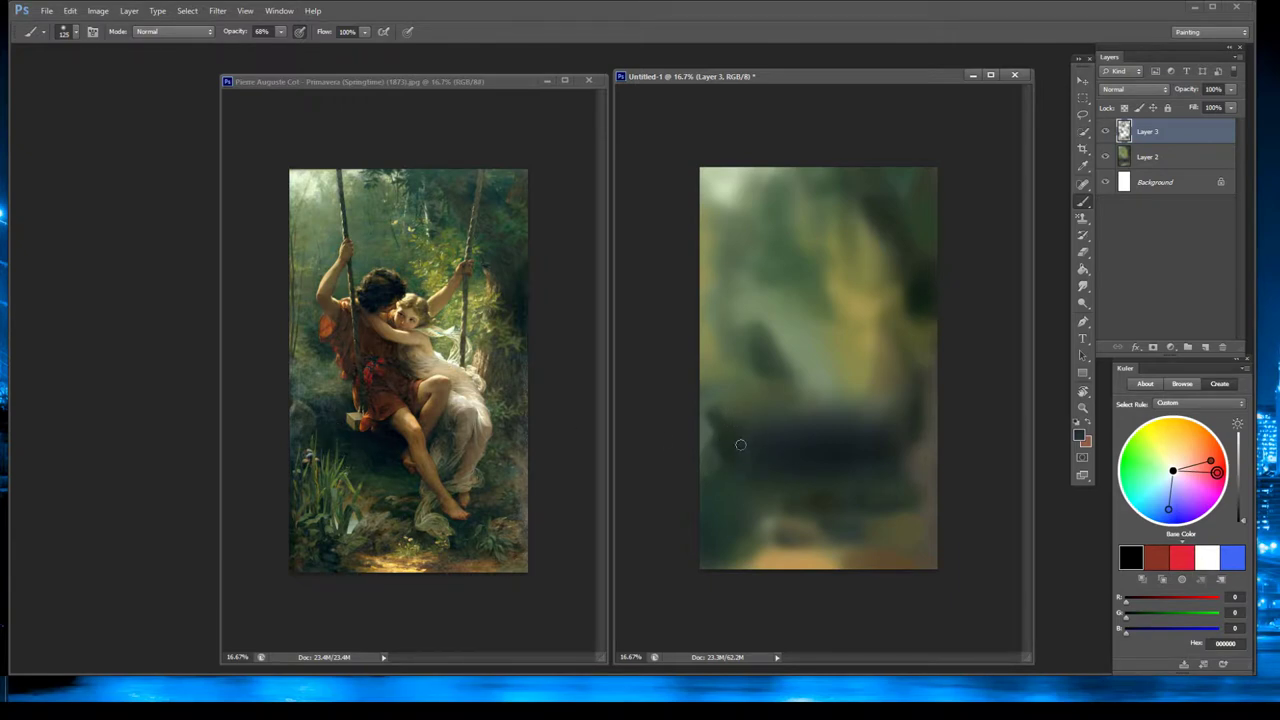
# Deepen the dark central band with near-black strokes sampled from the shadow beneath the swing in the reference.
pyautogui.keyDown('alt'); pyautogui.click(355, 436); pyautogui.keyUp('alt')
pyautogui.moveTo(777, 455); pyautogui.dragTo(815, 442)
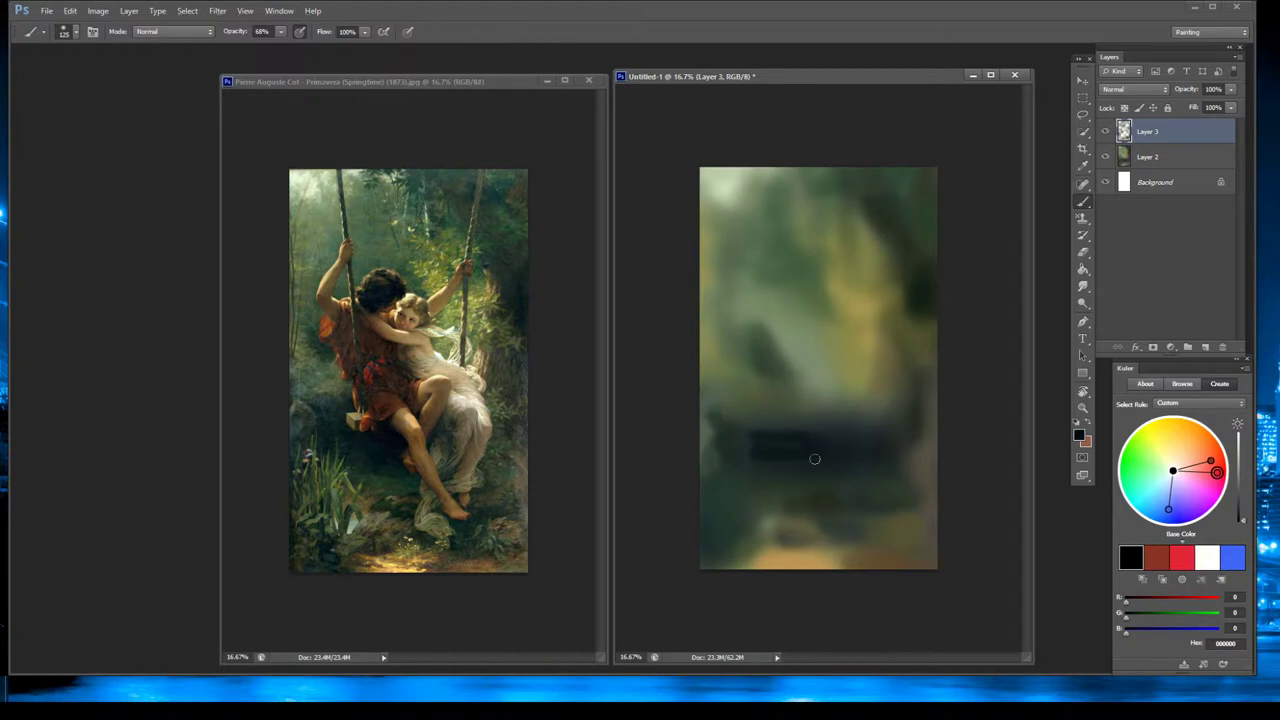
pyautogui.moveTo(757, 473)
pyautogui.mouseDown()
pyautogui.moveTo(838, 453)
pyautogui.moveTo(782, 444)
pyautogui.moveTo(817, 451)
pyautogui.moveTo(796, 470)
pyautogui.moveTo(760, 440)
pyautogui.mouseUp()
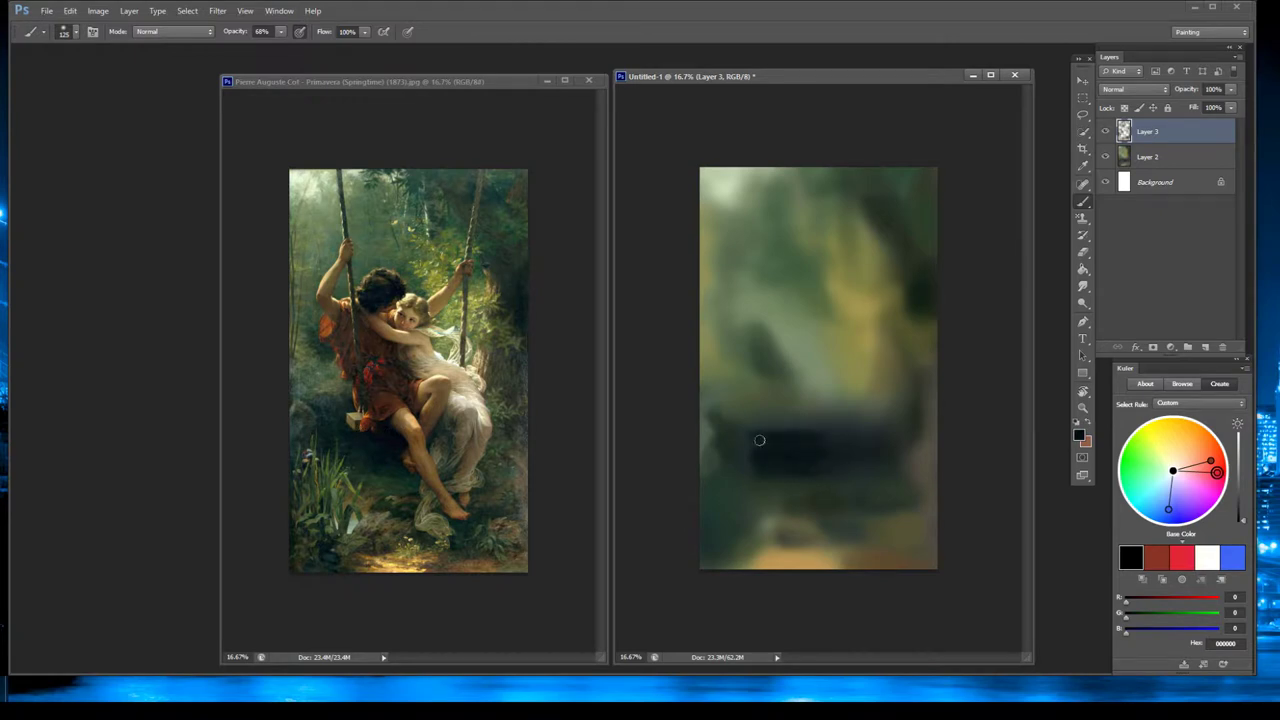
pyautogui.keyDown('alt'); pyautogui.click(751, 435); pyautogui.keyUp('alt')
pyautogui.keyDown('alt'); pyautogui.click(778, 443); pyautogui.keyUp('alt')
pyautogui.keyDown('alt'); pyautogui.click(779, 439); pyautogui.keyUp('alt')
# Blend darker green foliage into the left side and upper-left corner using tones sampled from the reference and canvas.
pyautogui.keyDown('alt'); pyautogui.click(361, 350); pyautogui.keyUp('alt')
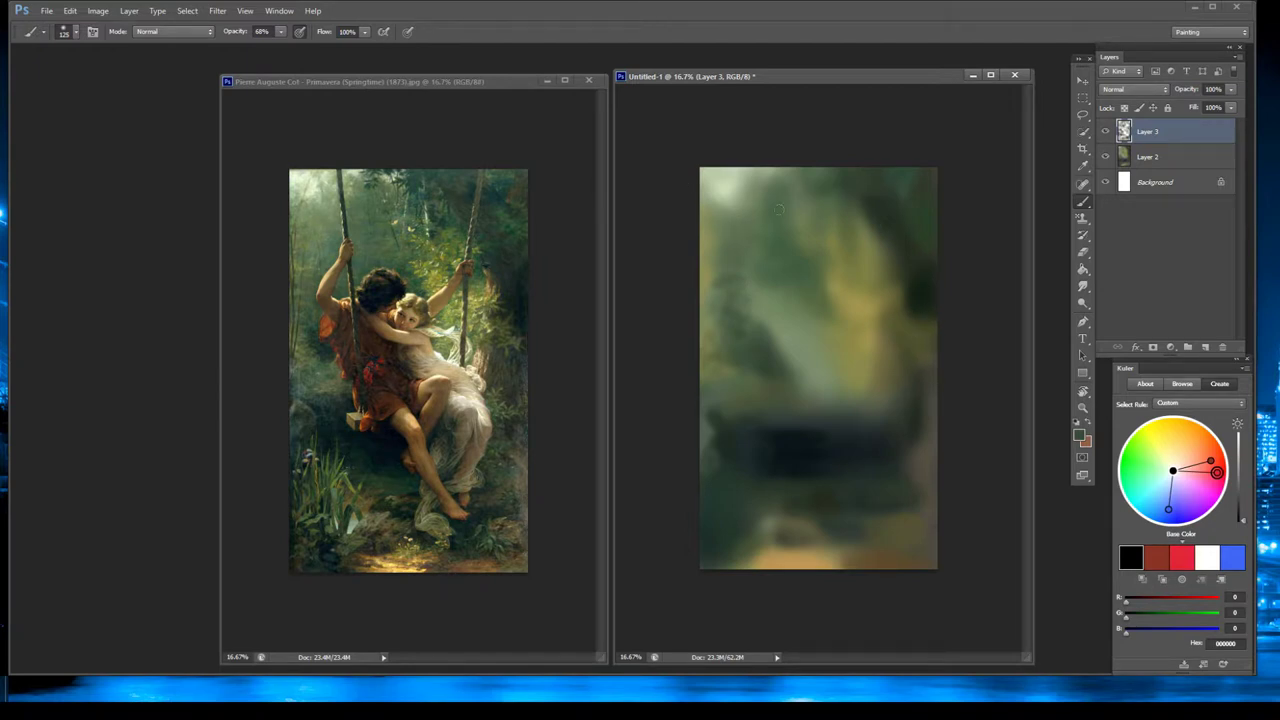
pyautogui.keyDown('alt'); pyautogui.click(704, 196); pyautogui.keyUp('alt')
pyautogui.keyDown('alt'); pyautogui.click(710, 226); pyautogui.keyUp('alt')
# Soften the upper and central foliage with green and olive tones sampled from the canvas.
pyautogui.keyDown('alt'); pyautogui.click(874, 207); pyautogui.keyUp('alt')
pyautogui.keyDown('alt'); pyautogui.click(789, 232); pyautogui.keyUp('alt')
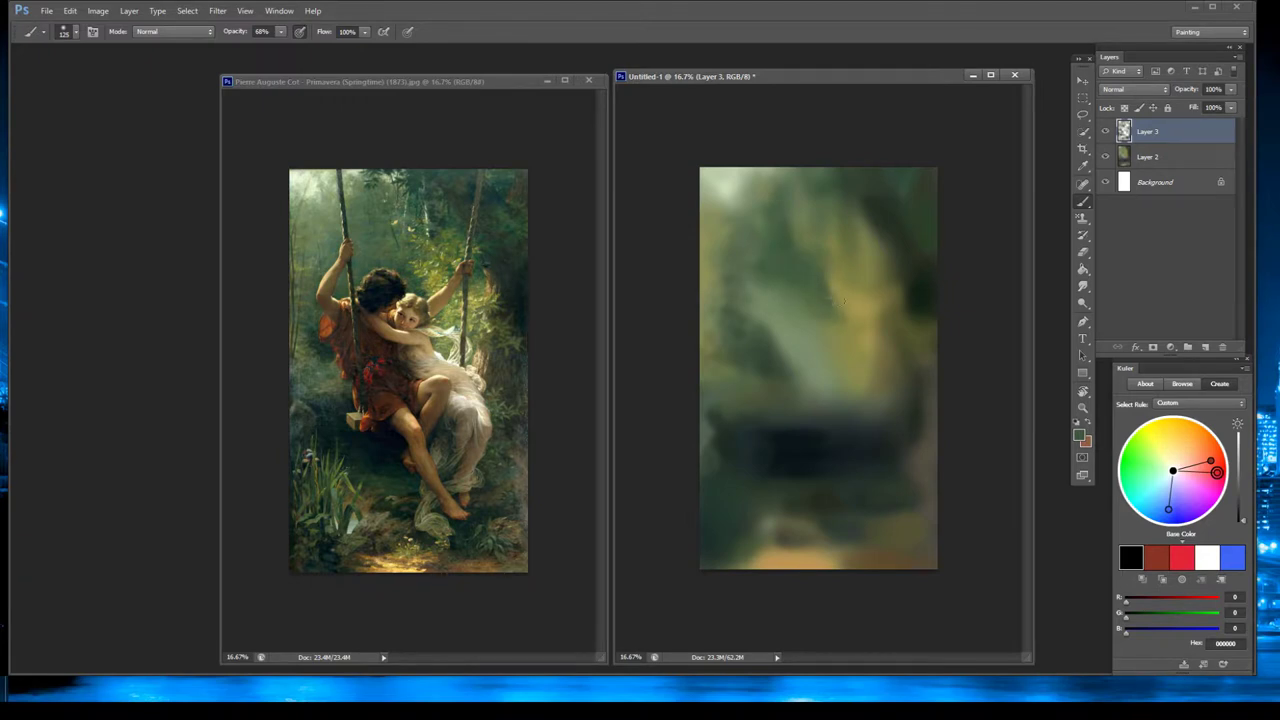
pyautogui.keyDown('alt'); pyautogui.click(821, 270); pyautogui.keyUp('alt')
pyautogui.keyDown('alt'); pyautogui.click(820, 294); pyautogui.keyUp('alt')
pyautogui.keyDown('alt'); pyautogui.click(838, 303); pyautogui.keyUp('alt')
# Set Layer 3's opacity to 100% and add two new layers above it.
pyautogui.click(1230, 90)
pyautogui.moveTo(1199, 110); pyautogui.dragTo(1256, 110)
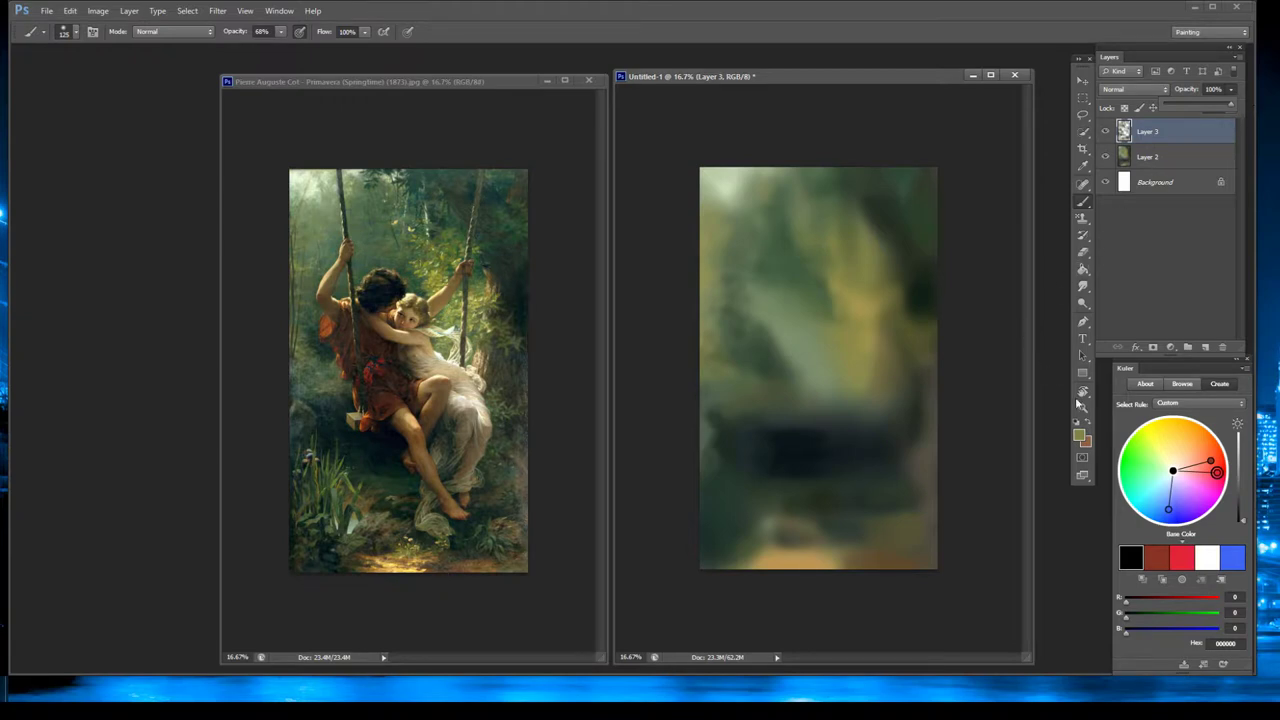
pyautogui.click(1205, 347)
pyautogui.click(1205, 347)
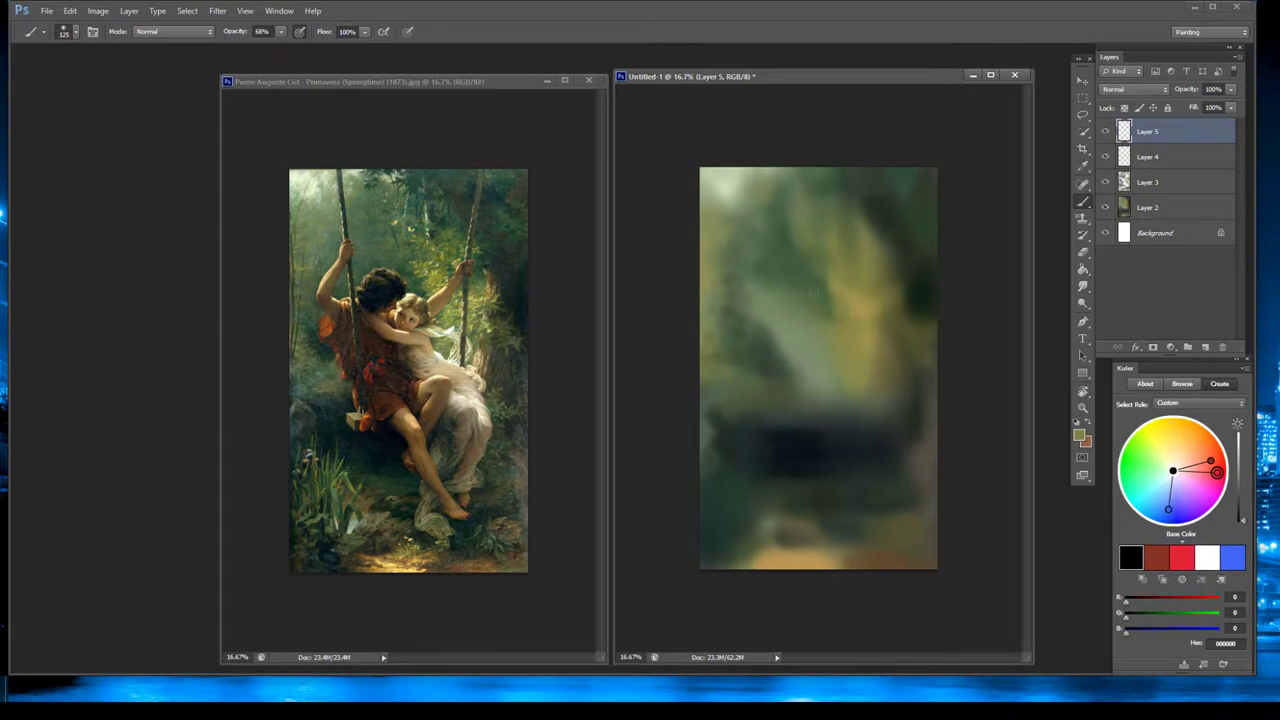
# Block in the man's dark hair and start his shadowed face with tones sampled from the reference.
pyautogui.keyDown('alt'); pyautogui.click(809, 429); pyautogui.keyUp('alt')
pyautogui.moveTo(794, 267)
pyautogui.mouseDown()
pyautogui.moveTo(810, 285)
pyautogui.moveTo(772, 298)
pyautogui.moveTo(795, 284)
pyautogui.mouseUp()
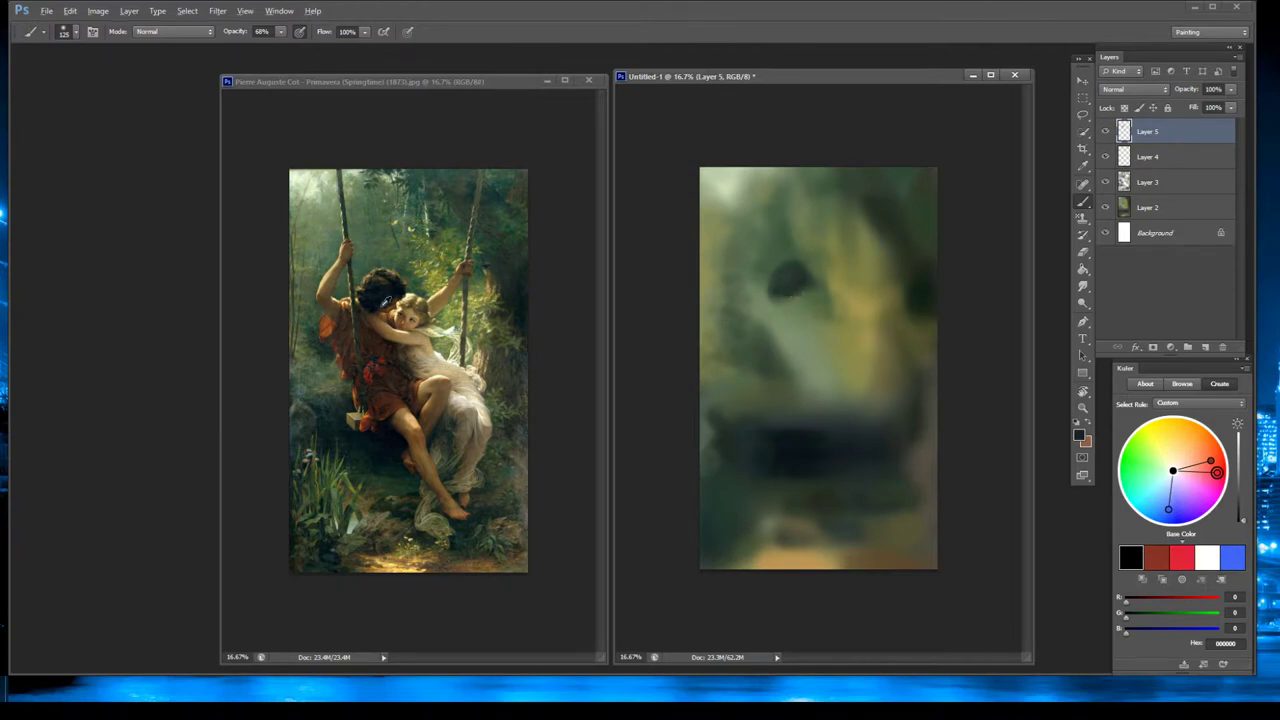
pyautogui.keyDown('alt'); pyautogui.click(392, 301); pyautogui.keyUp('alt')
pyautogui.moveTo(790, 300); pyautogui.dragTo(806, 290)
pyautogui.hotkey('ctrl', 'z')
pyautogui.keyDown('alt'); pyautogui.click(396, 301); pyautogui.keyUp('alt')
pyautogui.keyDown('alt'); pyautogui.click(401, 295); pyautogui.keyUp('alt')
# Block in the man's dark brown torso, his raised arm and the orange edge of his tunic.
pyautogui.keyDown('alt'); pyautogui.click(364, 311); pyautogui.keyUp('alt')
pyautogui.moveTo(760, 305)
pyautogui.mouseDown()
pyautogui.moveTo(785, 336)
pyautogui.moveTo(772, 305)
pyautogui.moveTo(803, 312)
pyautogui.moveTo(780, 324)
pyautogui.moveTo(759, 306)
pyautogui.moveTo(777, 338)
pyautogui.moveTo(757, 313)
pyautogui.moveTo(765, 338)
pyautogui.moveTo(752, 311)
pyautogui.moveTo(762, 348)
pyautogui.moveTo(745, 315)
pyautogui.moveTo(775, 359)
pyautogui.moveTo(761, 337)
pyautogui.moveTo(770, 370)
pyautogui.moveTo(755, 348)
pyautogui.moveTo(771, 388)
pyautogui.mouseUp()
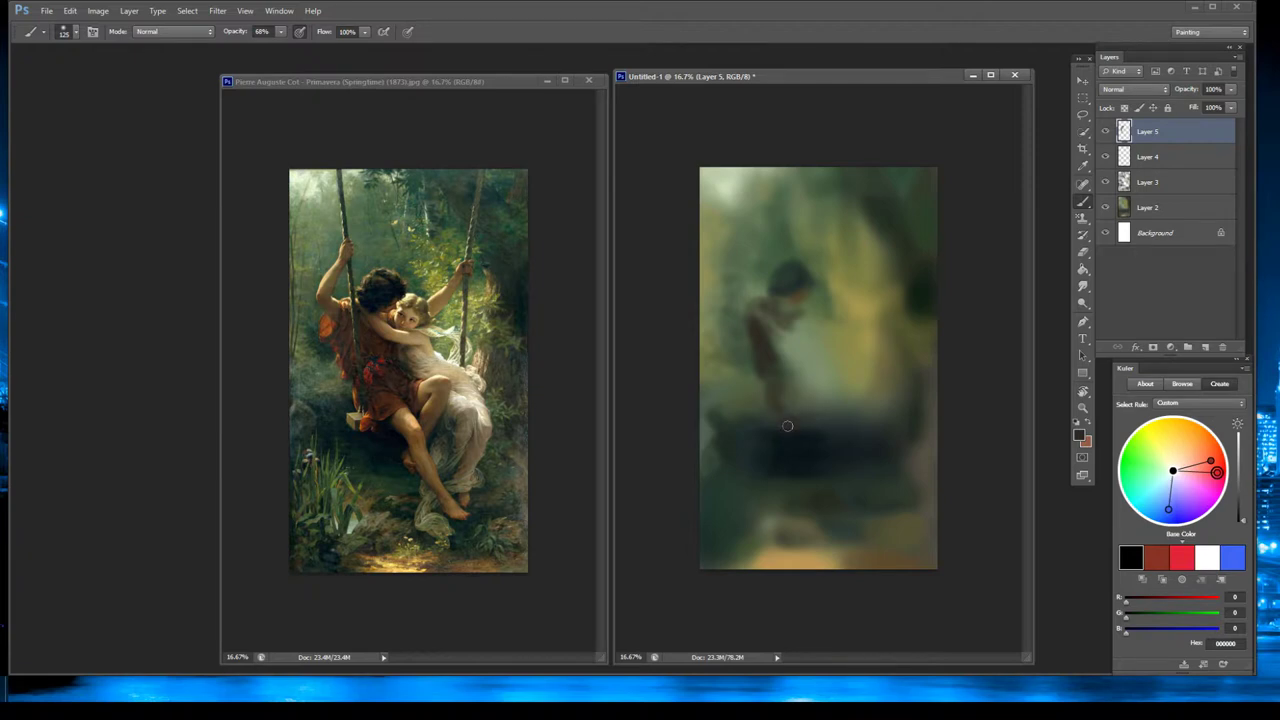
pyautogui.moveTo(782, 431)
pyautogui.mouseDown()
pyautogui.moveTo(818, 382)
pyautogui.moveTo(772, 334)
pyautogui.moveTo(794, 368)
pyautogui.moveTo(792, 408)
pyautogui.moveTo(797, 393)
pyautogui.mouseUp()
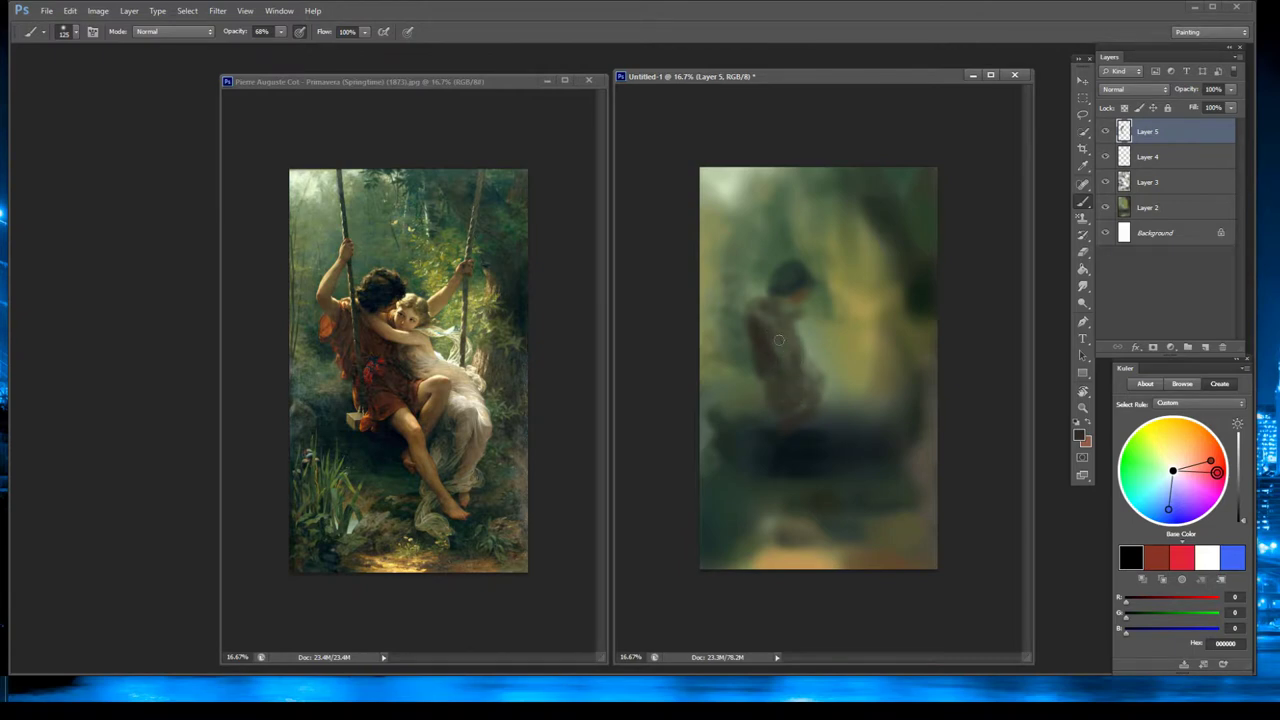
pyautogui.keyDown('alt'); pyautogui.click(335, 319); pyautogui.keyUp('alt')
pyautogui.moveTo(745, 316)
pyautogui.mouseDown()
pyautogui.moveTo(782, 404)
pyautogui.moveTo(766, 384)
pyautogui.moveTo(767, 399)
pyautogui.moveTo(788, 423)
pyautogui.mouseUp()
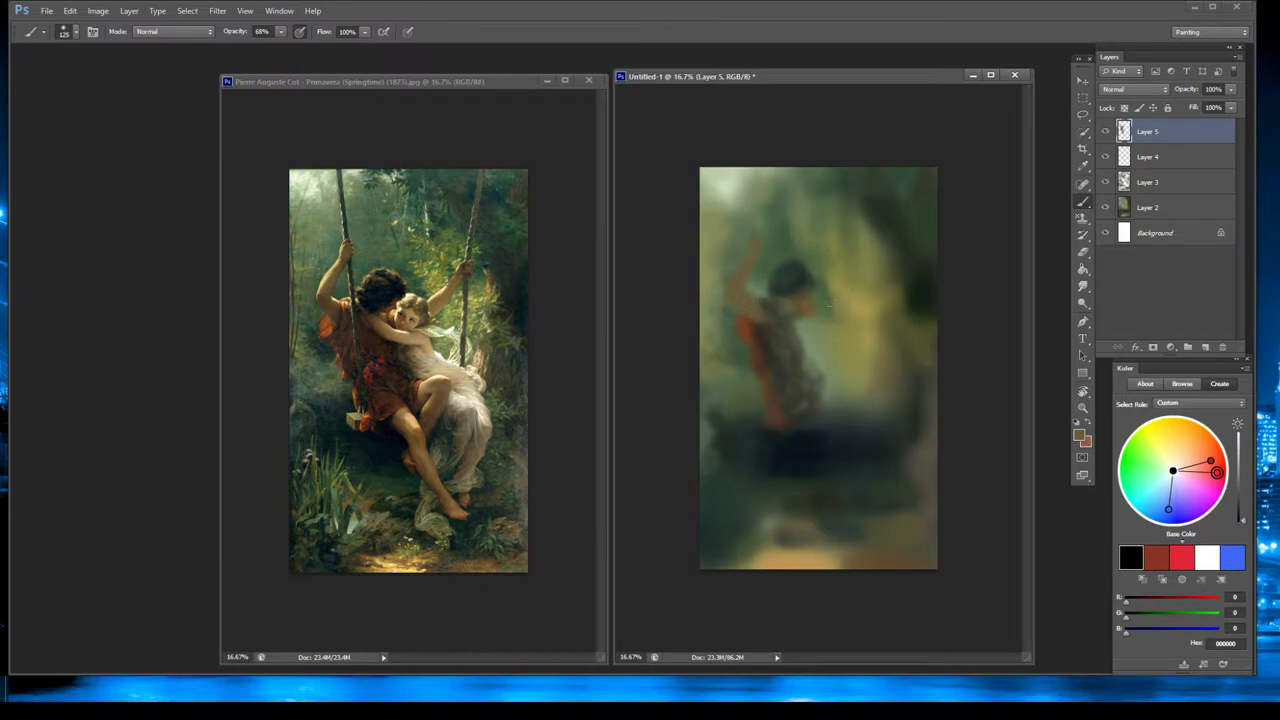
# Block in the woman's head and her raised arm with brown and skin tones.
pyautogui.keyDown('alt'); pyautogui.click(416, 295); pyautogui.keyUp('alt')
pyautogui.moveTo(829, 309)
pyautogui.mouseDown()
pyautogui.moveTo(836, 328)
pyautogui.moveTo(822, 324)
pyautogui.mouseUp()
pyautogui.keyDown('alt'); pyautogui.click(744, 296); pyautogui.keyUp('alt')
pyautogui.moveTo(851, 306); pyautogui.dragTo(855, 300)
pyautogui.keyDown('alt'); pyautogui.click(906, 250); pyautogui.keyUp('alt')
pyautogui.keyDown('alt'); pyautogui.click(879, 254); pyautogui.keyUp('alt')
pyautogui.keyDown('alt'); pyautogui.click(856, 295); pyautogui.keyUp('alt')
# Paint the skin-toned arm across the man's chest and the start of the woman's pale upper torso.
pyautogui.keyDown('alt'); pyautogui.click(413, 331); pyautogui.keyUp('alt')
pyautogui.moveTo(770, 307); pyautogui.dragTo(797, 327)
pyautogui.keyDown('alt'); pyautogui.click(791, 281); pyautogui.keyUp('alt')
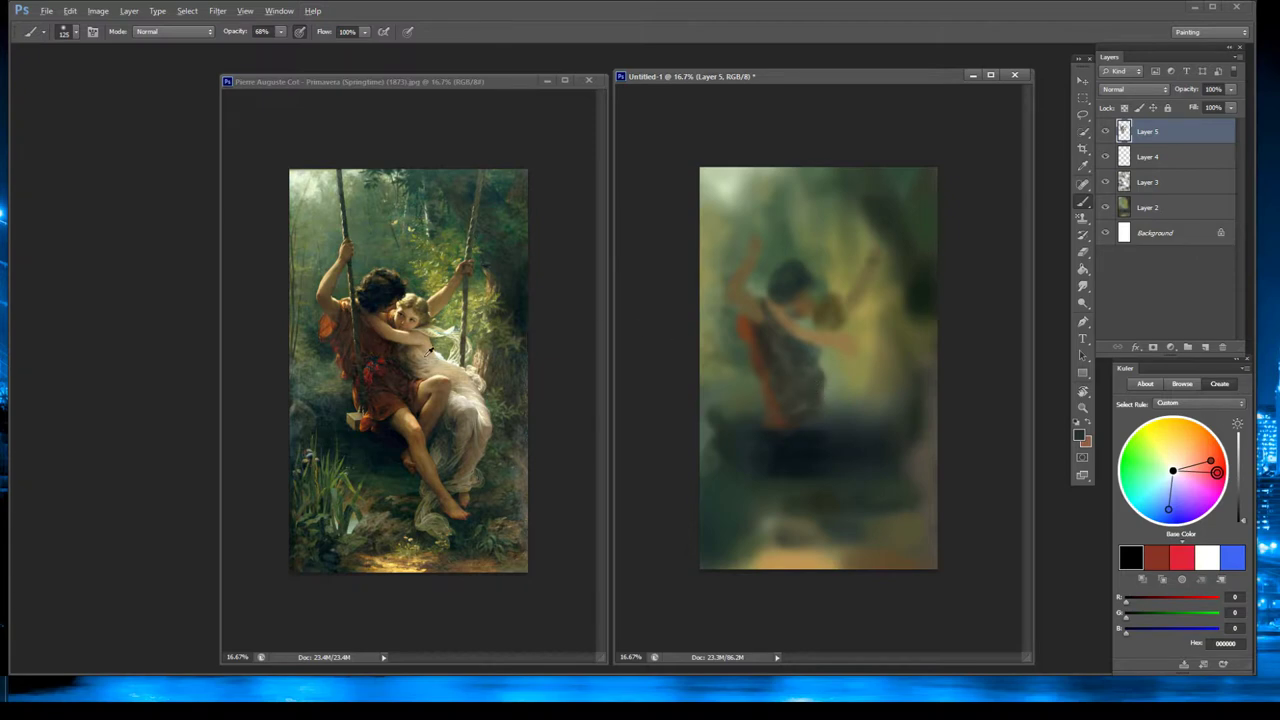
pyautogui.keyDown('alt'); pyautogui.click(430, 352); pyautogui.keyUp('alt')
# Strengthen the man's raised arm and shoulder with warm skin tones sampled from the reference.
pyautogui.moveTo(737, 272)
pyautogui.mouseDown()
pyautogui.moveTo(760, 240)
pyautogui.moveTo(751, 264)
pyautogui.mouseUp()
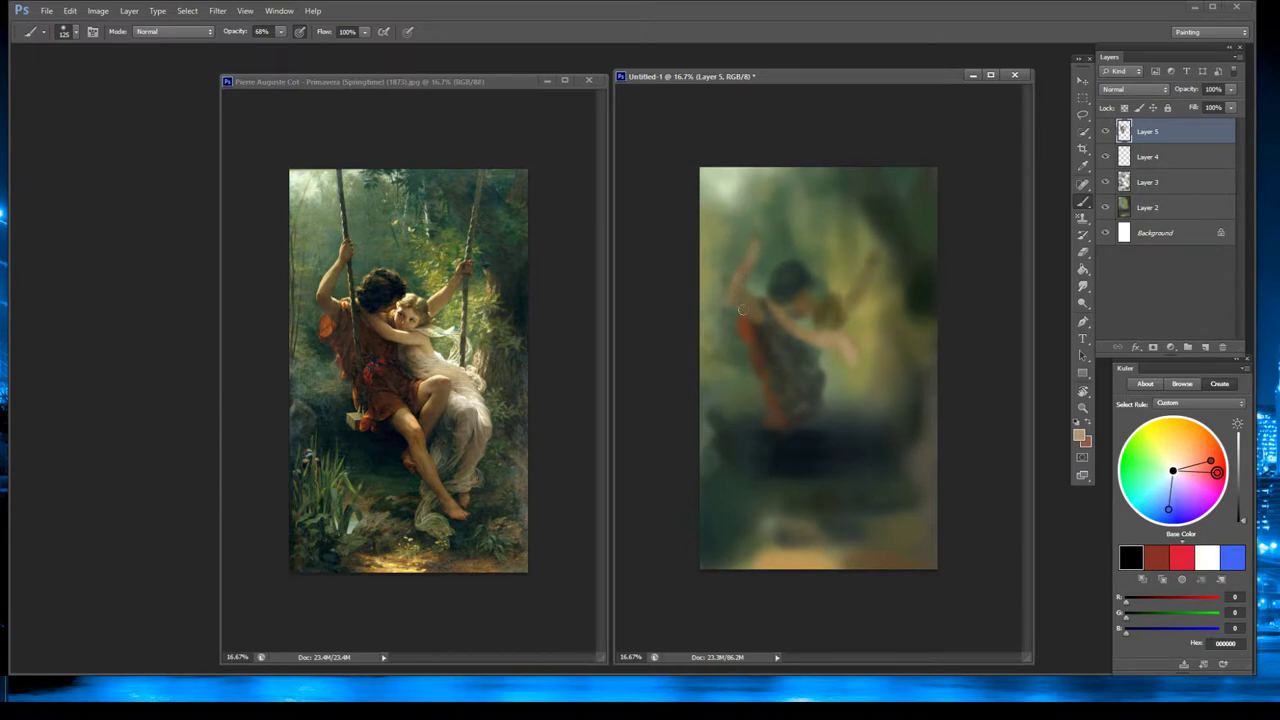
pyautogui.keyDown('alt'); pyautogui.click(742, 296); pyautogui.keyUp('alt')
pyautogui.keyDown('alt'); pyautogui.click(334, 292); pyautogui.keyUp('alt')
pyautogui.moveTo(734, 297); pyautogui.dragTo(761, 315)
# Lighten the woman's face and shape her hair against the foliage with sampled tones.
pyautogui.keyDown('alt'); pyautogui.click(854, 300); pyautogui.keyUp('alt')
pyautogui.keyDown('alt'); pyautogui.click(418, 306); pyautogui.keyUp('alt')
pyautogui.moveTo(822, 322)
pyautogui.mouseDown()
pyautogui.moveTo(832, 314)
pyautogui.moveTo(818, 322)
pyautogui.mouseUp()
pyautogui.keyDown('alt'); pyautogui.click(843, 318); pyautogui.keyUp('alt')
pyautogui.moveTo(845, 315); pyautogui.dragTo(843, 323)
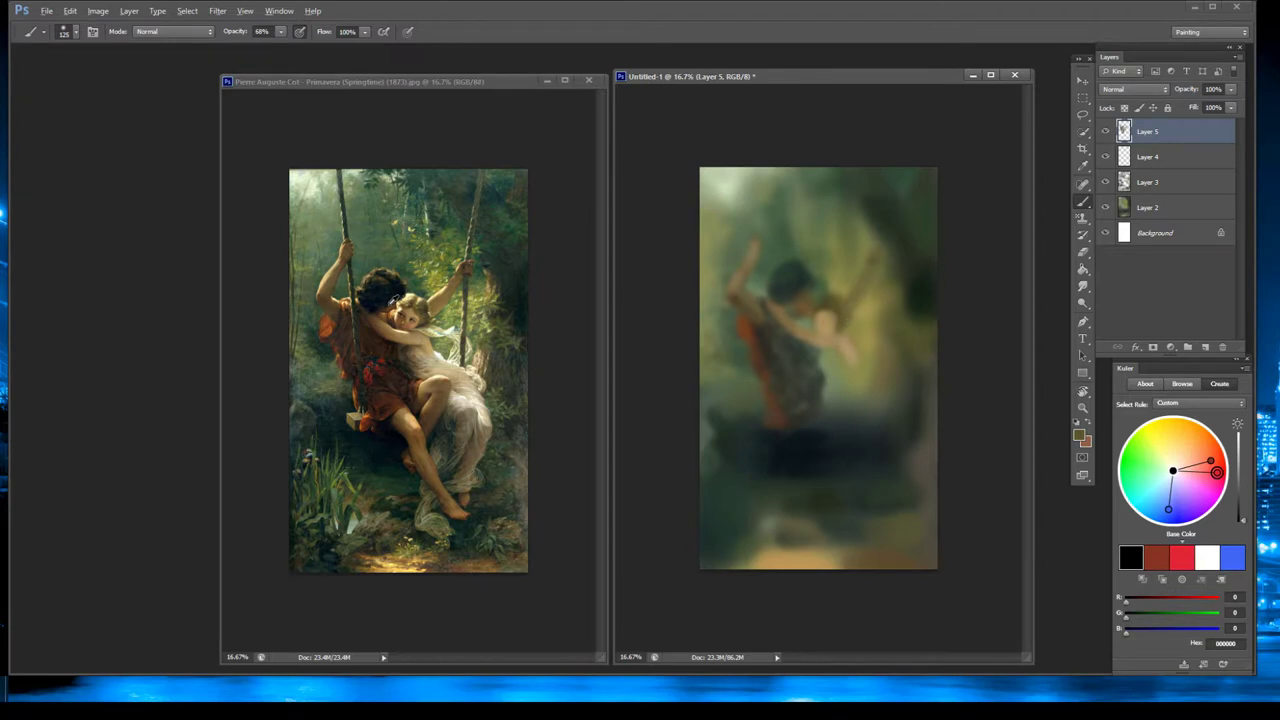
# Refine the man's face with sampled browns and darken his hair with near-black.
pyautogui.keyDown('alt'); pyautogui.click(398, 311); pyautogui.keyUp('alt')
pyautogui.keyDown('alt'); pyautogui.click(391, 312); pyautogui.keyUp('alt')
pyautogui.keyDown('alt'); pyautogui.click(390, 308); pyautogui.keyUp('alt')
pyautogui.keyDown('alt'); pyautogui.click(398, 318); pyautogui.keyUp('alt')
pyautogui.keyDown('alt'); pyautogui.click(388, 296); pyautogui.keyUp('alt')
pyautogui.moveTo(774, 295)
pyautogui.mouseDown()
pyautogui.moveTo(794, 298)
pyautogui.moveTo(783, 296)
pyautogui.moveTo(806, 282)
pyautogui.mouseUp()
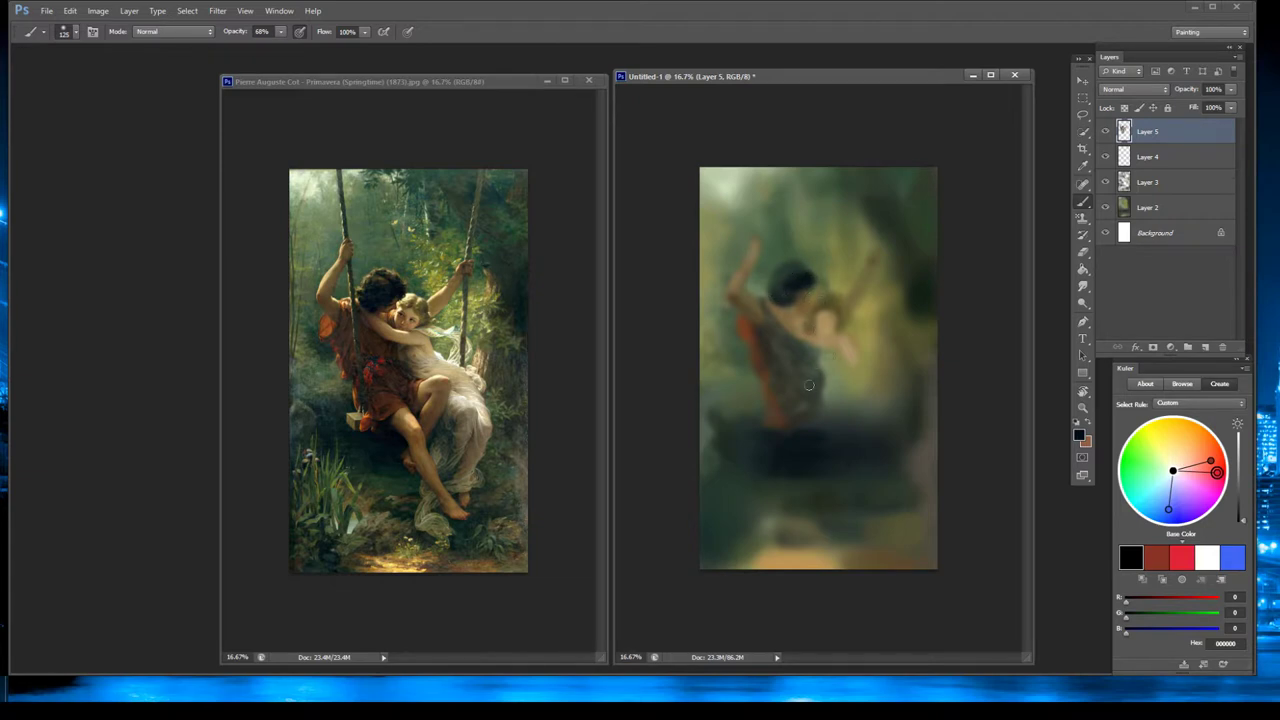
# Paint the woman's embracing arm and extend her torso with pale cream sampled from her dress.
pyautogui.keyDown('alt'); pyautogui.click(393, 326); pyautogui.keyUp('alt')
pyautogui.keyDown('alt'); pyautogui.click(835, 333); pyautogui.keyUp('alt')
pyautogui.moveTo(813, 341); pyautogui.dragTo(842, 347)
pyautogui.keyDown('alt'); pyautogui.click(449, 363); pyautogui.keyUp('alt')
pyautogui.moveTo(857, 372); pyautogui.dragTo(851, 359)
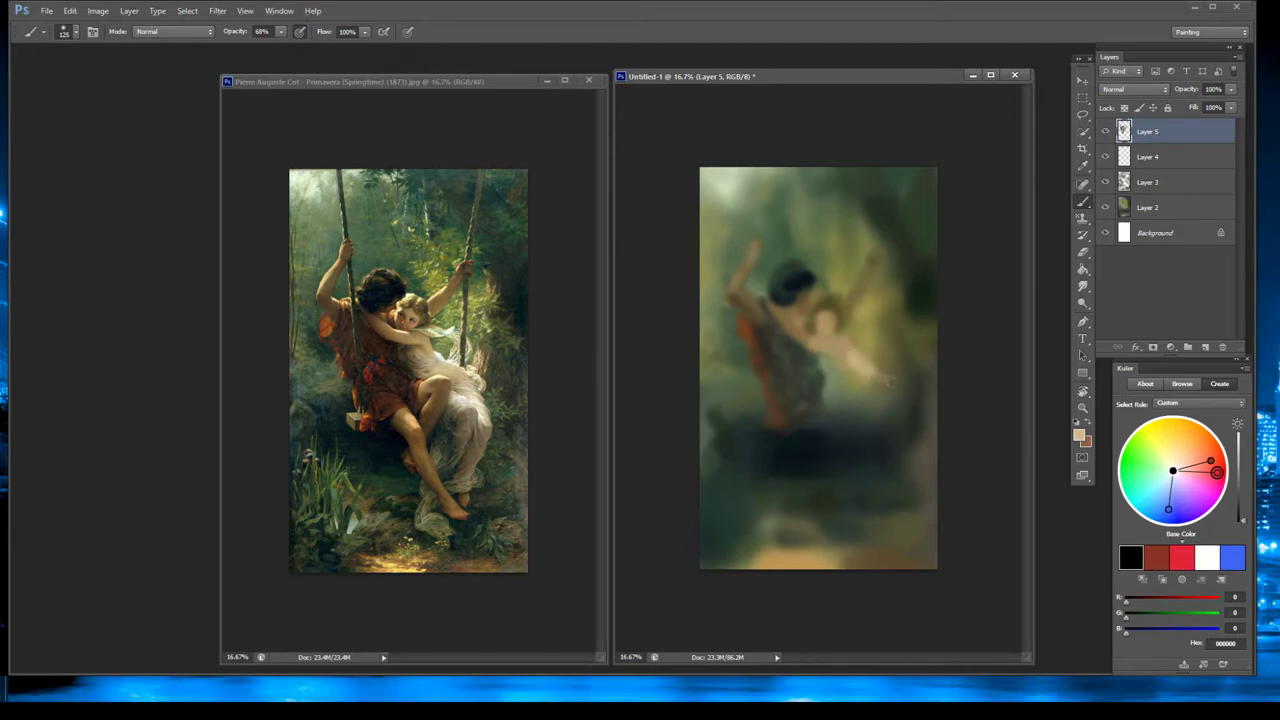
# Block in the woman's pale bent leg and both of the man's legs in warm skin tones.
pyautogui.moveTo(870, 369)
pyautogui.mouseDown()
pyautogui.moveTo(887, 425)
pyautogui.moveTo(879, 394)
pyautogui.moveTo(898, 439)
pyautogui.moveTo(889, 389)
pyautogui.moveTo(903, 438)
pyautogui.moveTo(900, 428)
pyautogui.moveTo(887, 469)
pyautogui.moveTo(892, 426)
pyautogui.moveTo(871, 489)
pyautogui.mouseUp()
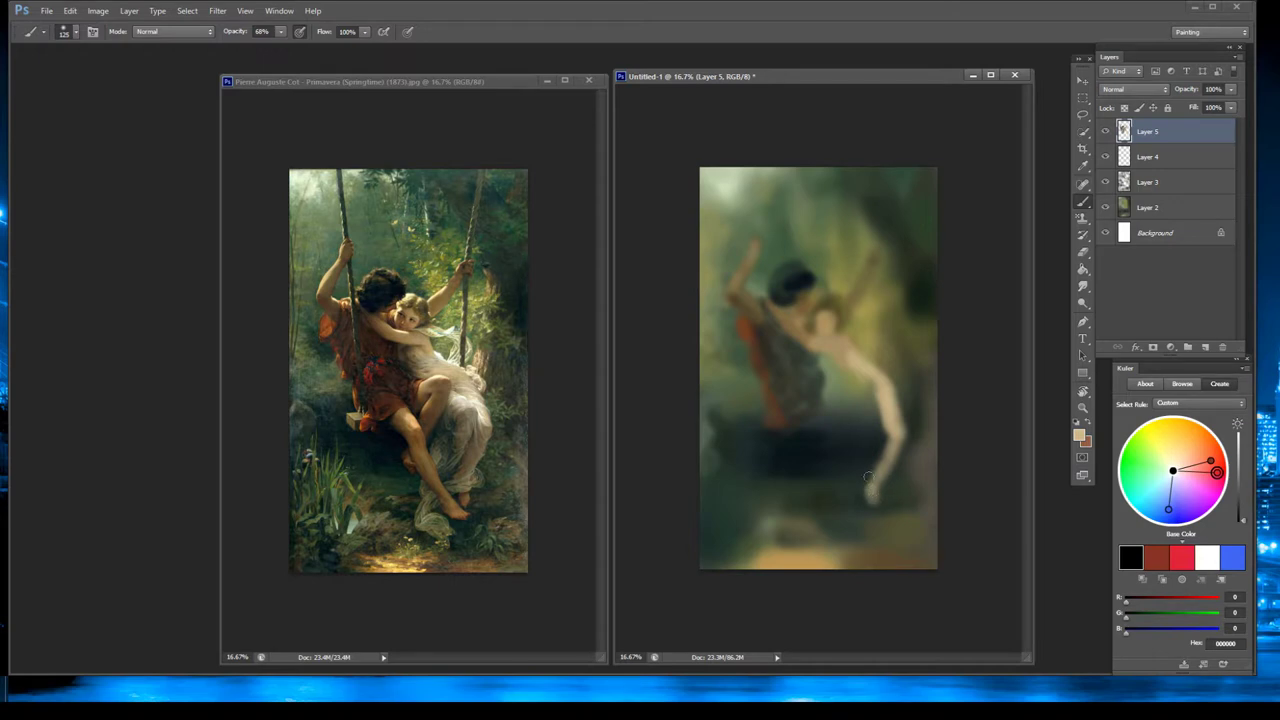
pyautogui.keyDown('alt'); pyautogui.click(409, 421); pyautogui.keyUp('alt')
pyautogui.moveTo(807, 417)
pyautogui.mouseDown()
pyautogui.moveTo(825, 440)
pyautogui.moveTo(805, 445)
pyautogui.moveTo(851, 500)
pyautogui.moveTo(830, 440)
pyautogui.moveTo(858, 522)
pyautogui.moveTo(874, 520)
pyautogui.mouseUp()
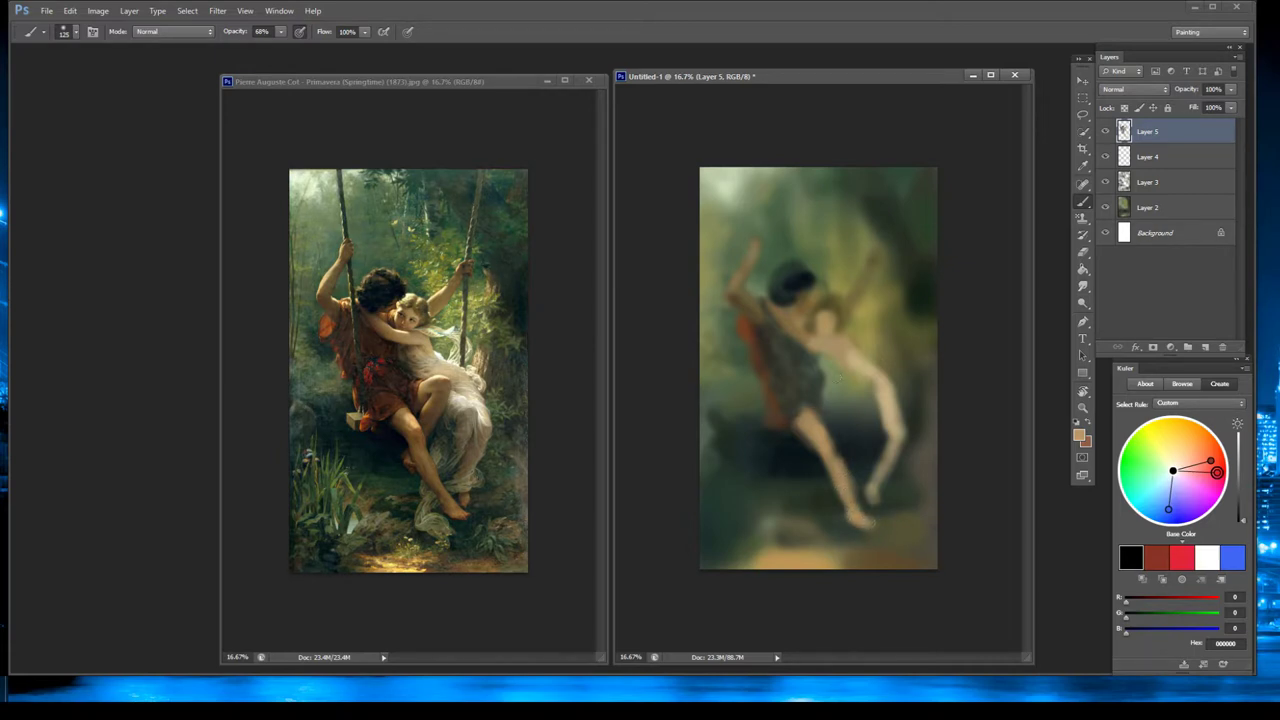
pyautogui.moveTo(827, 427)
pyautogui.mouseDown()
pyautogui.moveTo(848, 408)
pyautogui.moveTo(836, 438)
pyautogui.moveTo(852, 400)
pyautogui.moveTo(840, 445)
pyautogui.moveTo(845, 416)
pyautogui.mouseUp()
pyautogui.moveTo(838, 394); pyautogui.dragTo(829, 422)
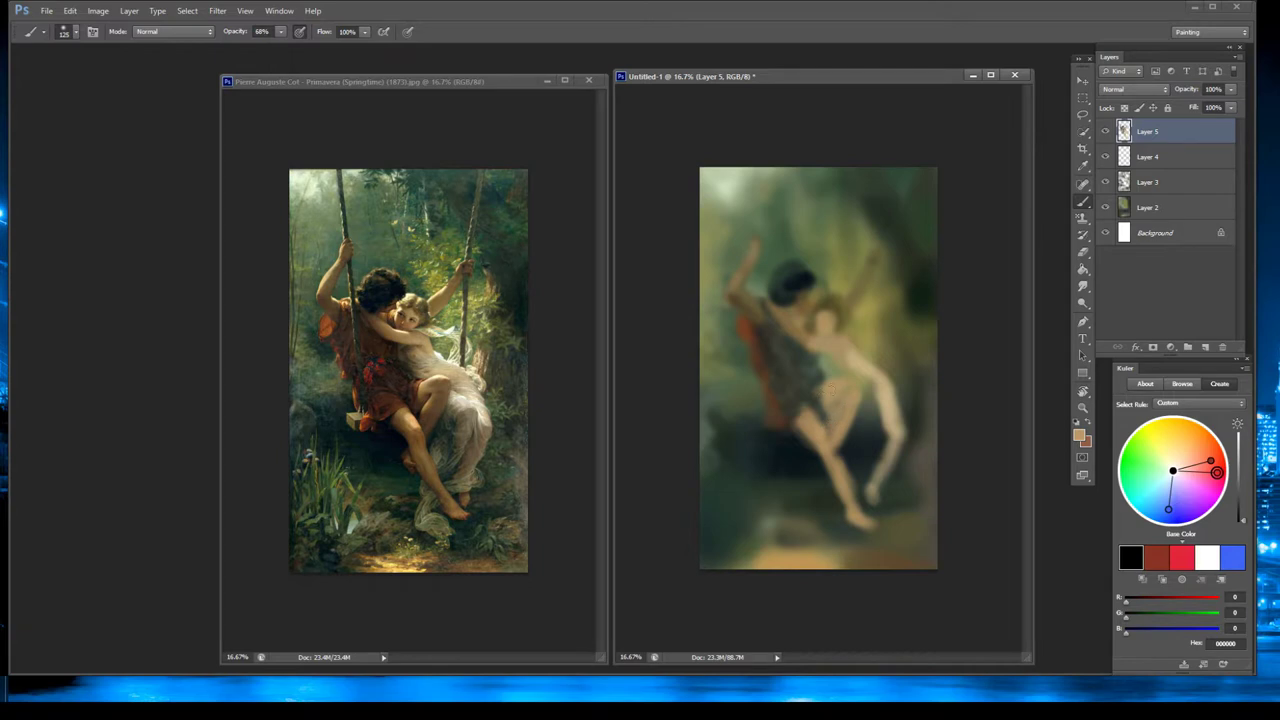
# Add reddish-brown tones to the hem, shoulder and back of the man's tunic.
pyautogui.keyDown('alt'); pyautogui.click(421, 374); pyautogui.keyUp('alt')
pyautogui.moveTo(802, 396)
pyautogui.mouseDown()
pyautogui.moveTo(786, 416)
pyautogui.moveTo(792, 390)
pyautogui.mouseUp()
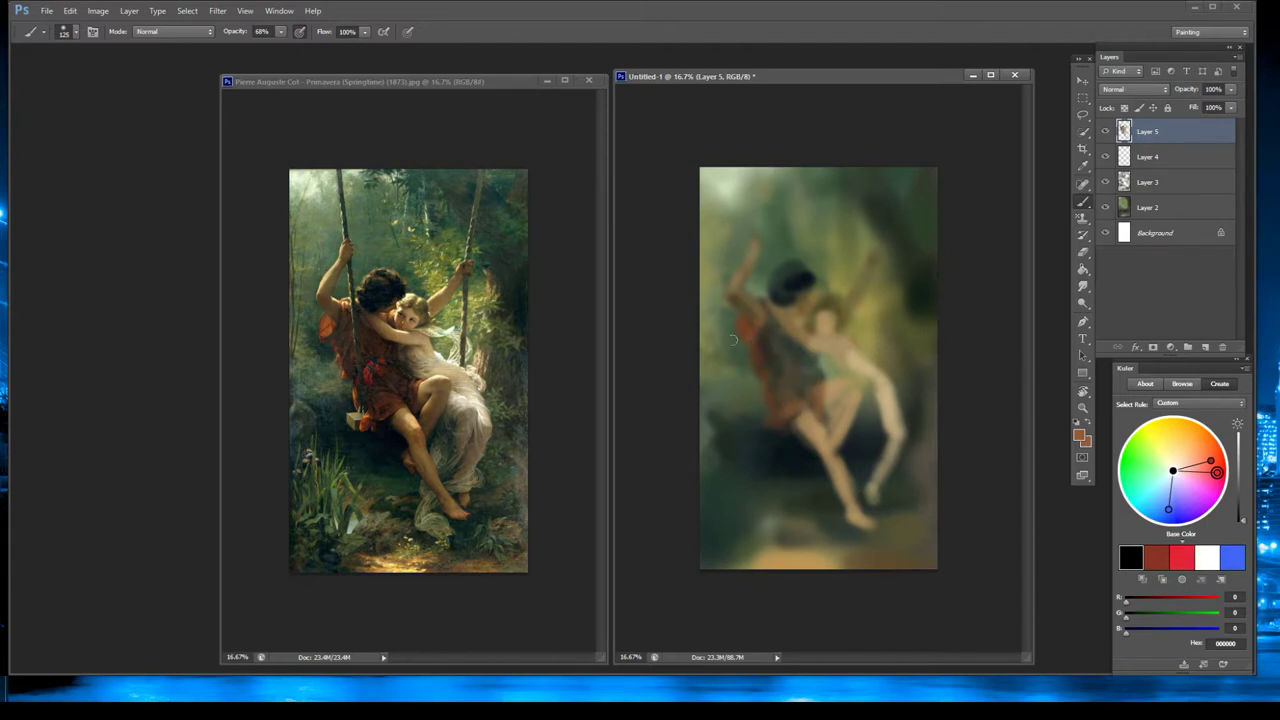
pyautogui.moveTo(745, 329); pyautogui.dragTo(739, 338)
pyautogui.keyDown('alt'); pyautogui.click(766, 338); pyautogui.keyUp('alt')
pyautogui.moveTo(762, 306); pyautogui.dragTo(758, 347)
pyautogui.press('alt')
pyautogui.keyDown('alt'); pyautogui.click(760, 245); pyautogui.keyUp('alt')
# Fill the woman's torso with pale skin and cream tones sampled from the reference.
pyautogui.keyDown('alt'); pyautogui.click(422, 360); pyautogui.keyUp('alt')
pyautogui.keyDown('alt'); pyautogui.click(431, 351); pyautogui.keyUp('alt')
pyautogui.keyDown('alt'); pyautogui.click(425, 350); pyautogui.keyUp('alt')
pyautogui.keyDown('alt'); pyautogui.click(445, 360); pyautogui.keyUp('alt')
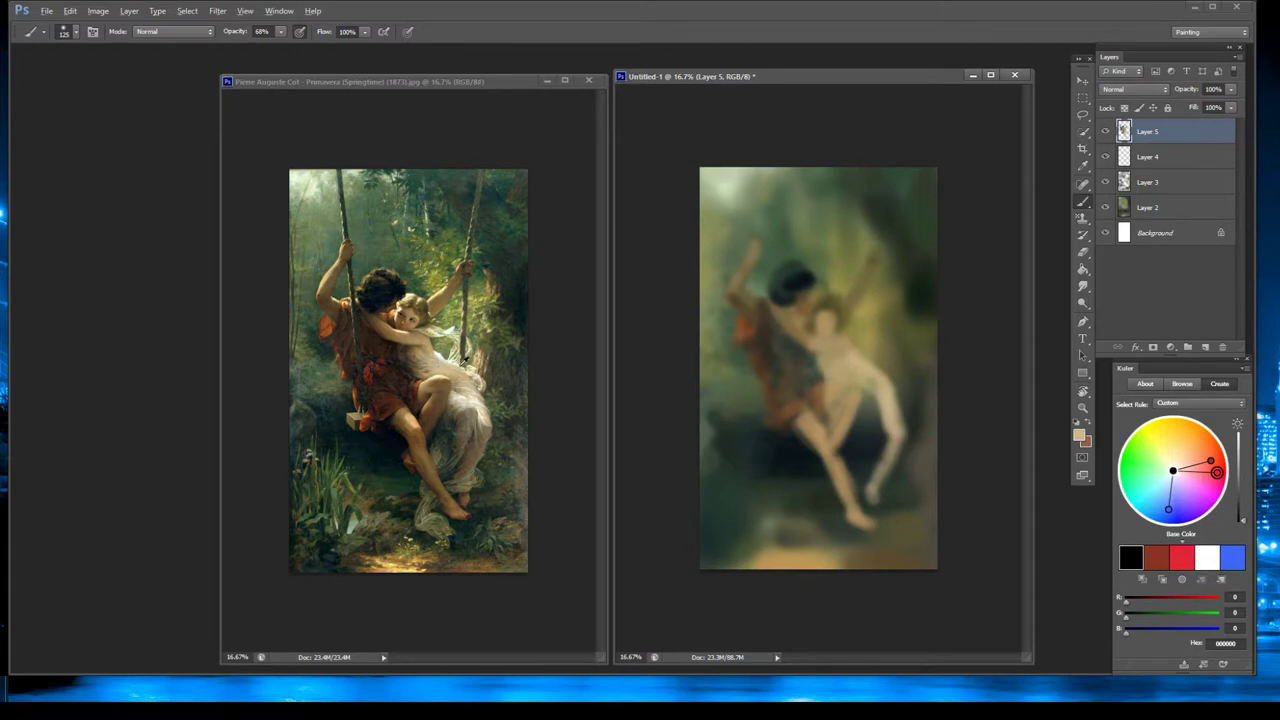
# Add off-white drapery highlights over the woman's waist, hip and thigh.
pyautogui.keyDown('alt'); pyautogui.click(458, 369); pyautogui.keyUp('alt')
pyautogui.moveTo(876, 388); pyautogui.dragTo(869, 397)
pyautogui.keyDown('alt'); pyautogui.click(459, 393); pyautogui.keyUp('alt')
pyautogui.moveTo(866, 404)
pyautogui.mouseDown()
pyautogui.moveTo(865, 363)
pyautogui.moveTo(845, 362)
pyautogui.moveTo(874, 371)
pyautogui.mouseUp()
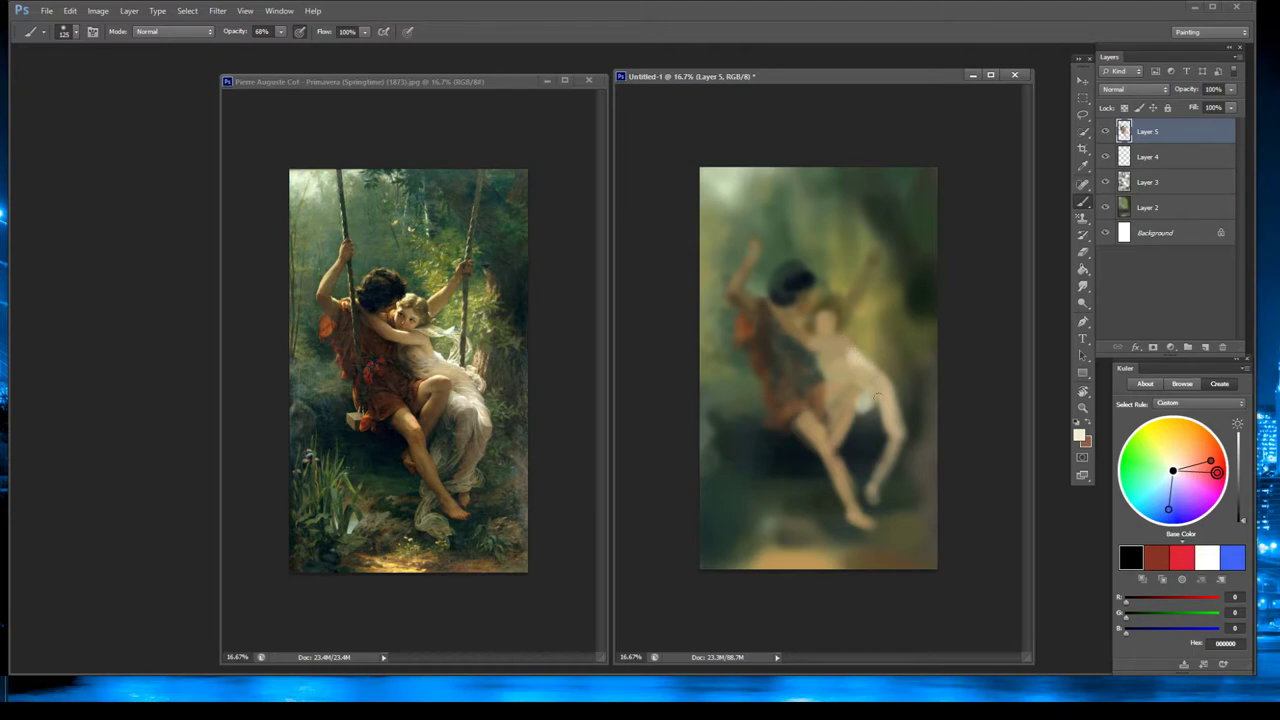
pyautogui.moveTo(886, 406)
pyautogui.mouseDown()
pyautogui.moveTo(889, 393)
pyautogui.moveTo(896, 416)
pyautogui.moveTo(893, 393)
pyautogui.mouseUp()
# Shade the area between the two figures' legs with grey and dark brown sampled from the dress folds.
pyautogui.keyDown('alt'); pyautogui.click(468, 411); pyautogui.keyUp('alt')
pyautogui.keyDown('alt'); pyautogui.click(461, 402); pyautogui.keyUp('alt')
pyautogui.keyDown('alt'); pyautogui.click(472, 430); pyautogui.keyUp('alt')
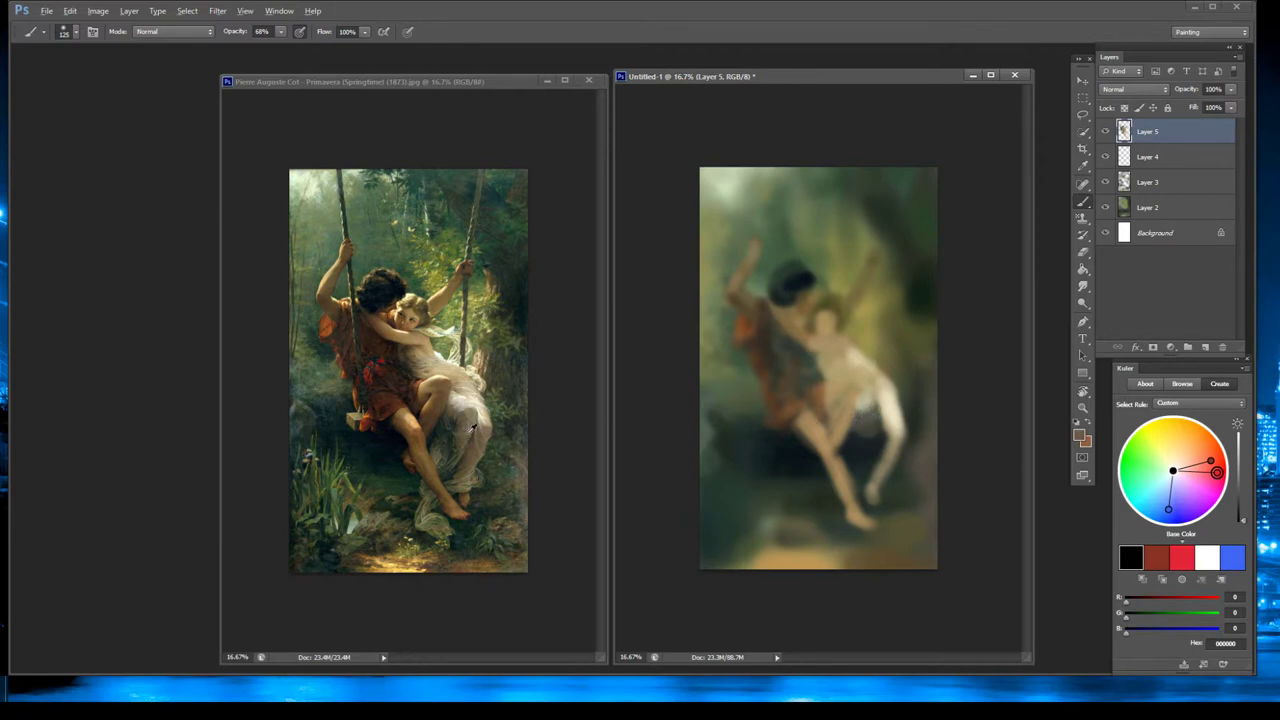
pyautogui.moveTo(868, 432); pyautogui.dragTo(870, 460)
pyautogui.keyDown('alt'); pyautogui.click(452, 444); pyautogui.keyUp('alt')
pyautogui.keyDown('alt'); pyautogui.click(453, 425); pyautogui.keyUp('alt')
pyautogui.keyDown('alt'); pyautogui.click(435, 414); pyautogui.keyUp('alt')
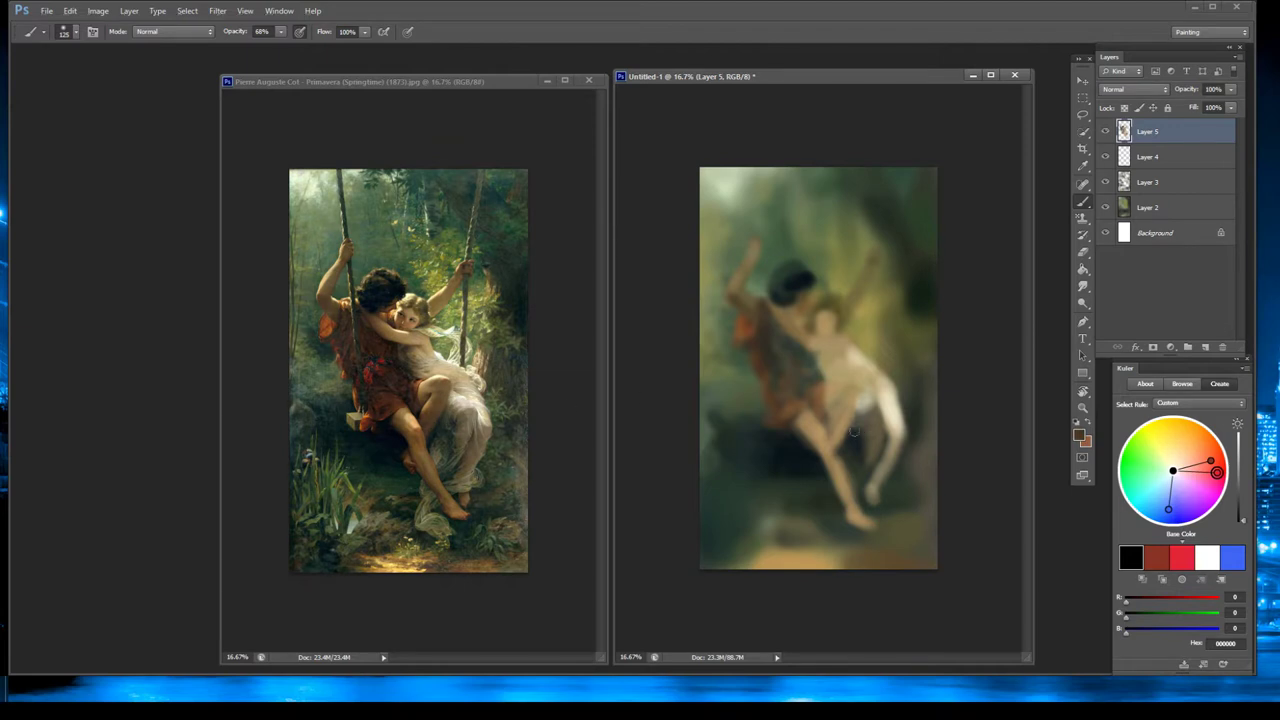
pyautogui.moveTo(854, 431)
pyautogui.mouseDown()
pyautogui.moveTo(846, 401)
pyautogui.moveTo(848, 413)
pyautogui.moveTo(860, 399)
pyautogui.moveTo(849, 431)
pyautogui.moveTo(821, 458)
pyautogui.moveTo(834, 447)
pyautogui.moveTo(817, 440)
pyautogui.moveTo(838, 466)
pyautogui.mouseUp()
# Shade the man's lower leg and both figures' feet with sampled warm brown.
pyautogui.keyDown('alt'); pyautogui.click(446, 437); pyautogui.keyUp('alt')
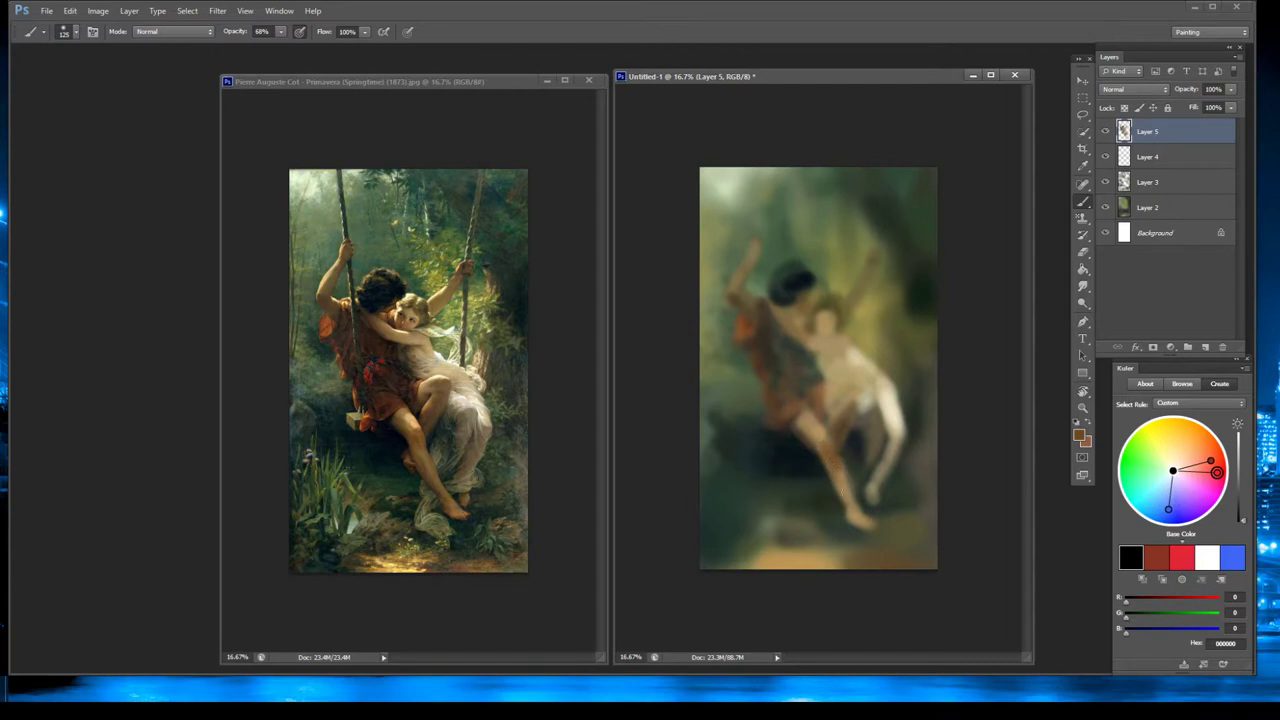
pyautogui.moveTo(842, 491)
pyautogui.mouseDown()
pyautogui.moveTo(826, 466)
pyautogui.moveTo(839, 468)
pyautogui.mouseUp()
pyautogui.moveTo(858, 522)
pyautogui.mouseDown()
pyautogui.moveTo(898, 450)
pyautogui.moveTo(872, 501)
pyautogui.mouseUp()
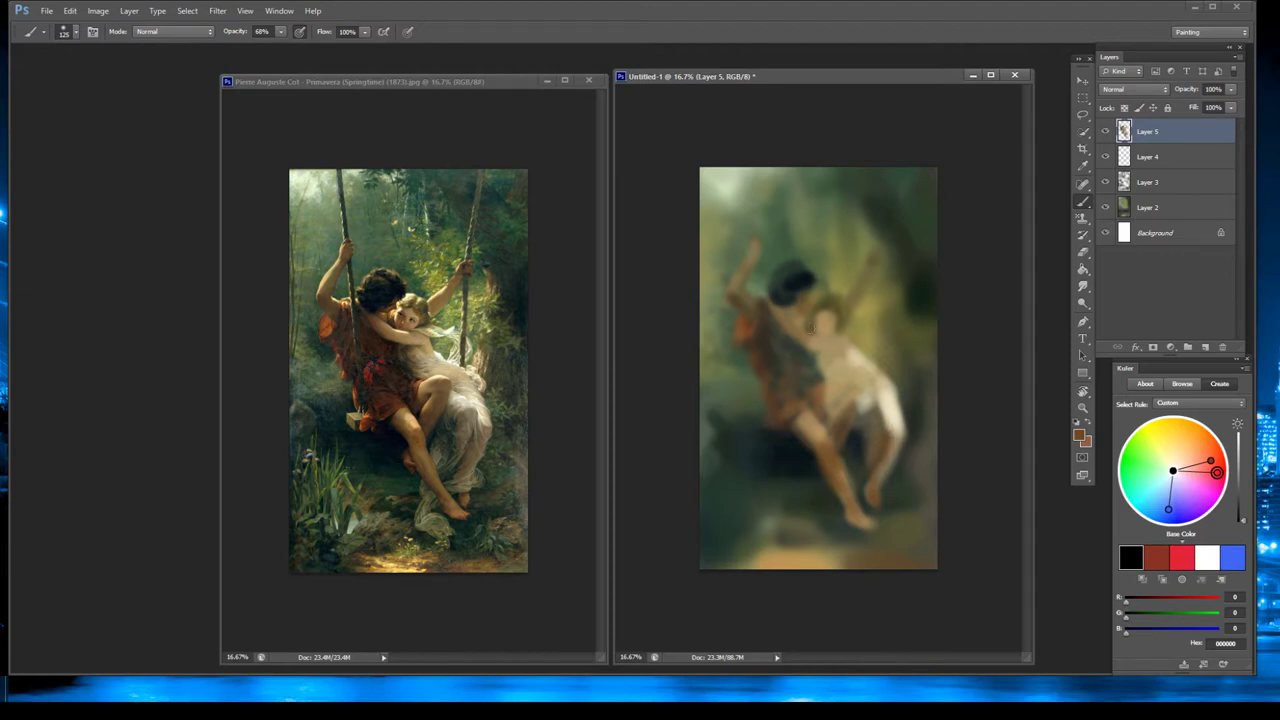
# Refine the man's face and hairline beside the woman's head with dark sampled tones.
pyautogui.moveTo(815, 344)
pyautogui.mouseDown()
pyautogui.moveTo(788, 325)
pyautogui.moveTo(827, 343)
pyautogui.moveTo(818, 314)
pyautogui.mouseUp()
pyautogui.keyDown('alt'); pyautogui.click(390, 308); pyautogui.keyUp('alt')
pyautogui.keyDown('alt'); pyautogui.click(795, 293); pyautogui.keyUp('alt')
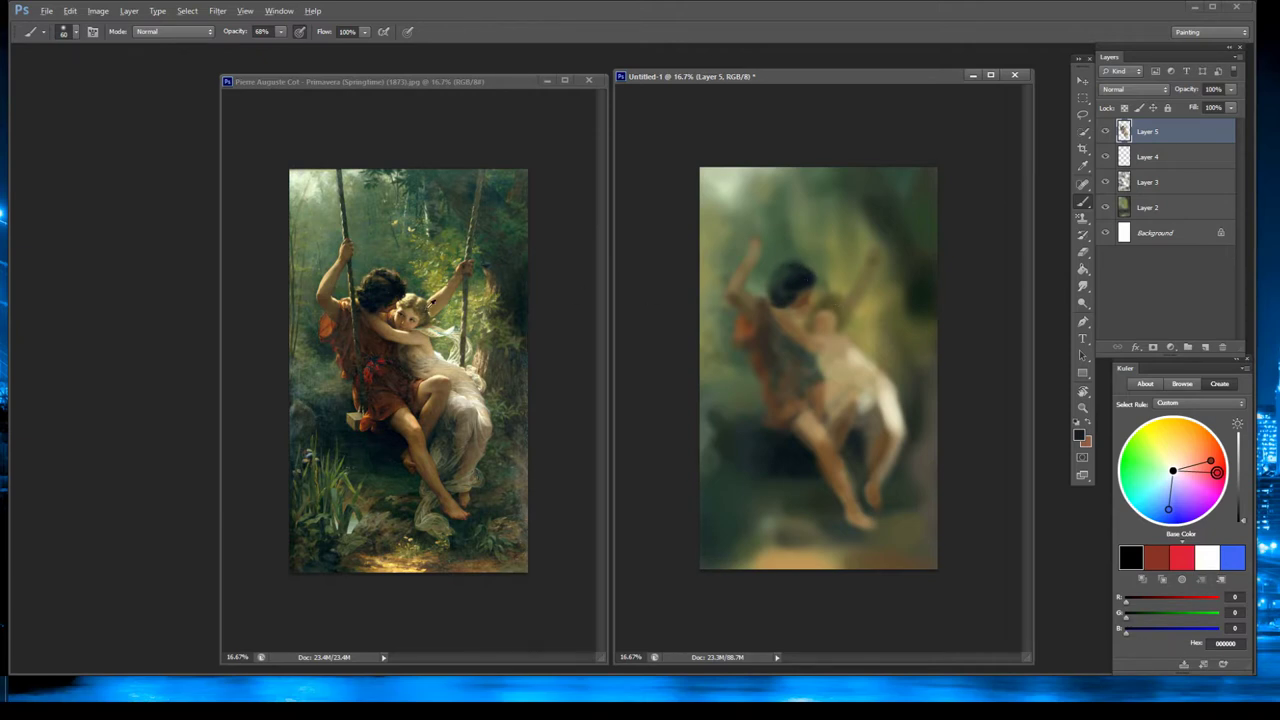
# Define the woman's hair and face with a 60 px brush, using tones sampled from the reference and canvas.
pyautogui.keyDown('alt'); pyautogui.click(430, 302); pyautogui.keyUp('alt')
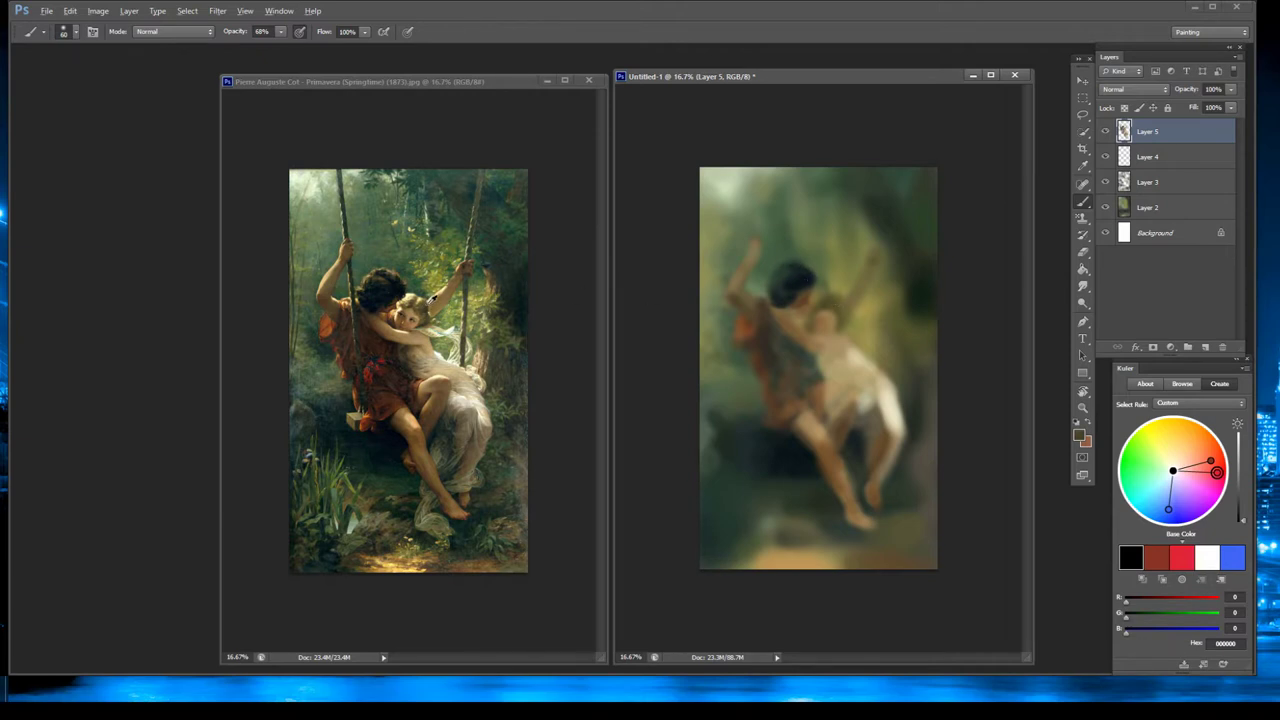
pyautogui.keyDown('alt'); pyautogui.click(834, 308); pyautogui.keyUp('alt')
pyautogui.keyDown('alt'); pyautogui.click(431, 318); pyautogui.keyUp('alt')
pyautogui.keyDown('alt'); pyautogui.click(818, 325); pyautogui.keyUp('alt')
pyautogui.keyDown('alt'); pyautogui.click(813, 309); pyautogui.keyUp('alt')
pyautogui.keyDown('alt'); pyautogui.click(818, 323); pyautogui.keyUp('alt')
pyautogui.keyDown('alt'); pyautogui.click(820, 316); pyautogui.keyUp('alt')
pyautogui.keyDown('alt'); pyautogui.click(801, 274); pyautogui.keyUp('alt')
# Shade the man's upper thigh where it meets the woman's dress with sampled brown.
pyautogui.keyDown('alt'); pyautogui.click(428, 383); pyautogui.keyUp('alt')
pyautogui.keyDown('alt'); pyautogui.click(454, 379); pyautogui.keyUp('alt')
pyautogui.keyDown('alt'); pyautogui.click(816, 401); pyautogui.keyUp('alt')
pyautogui.moveTo(855, 393); pyautogui.dragTo(858, 399)
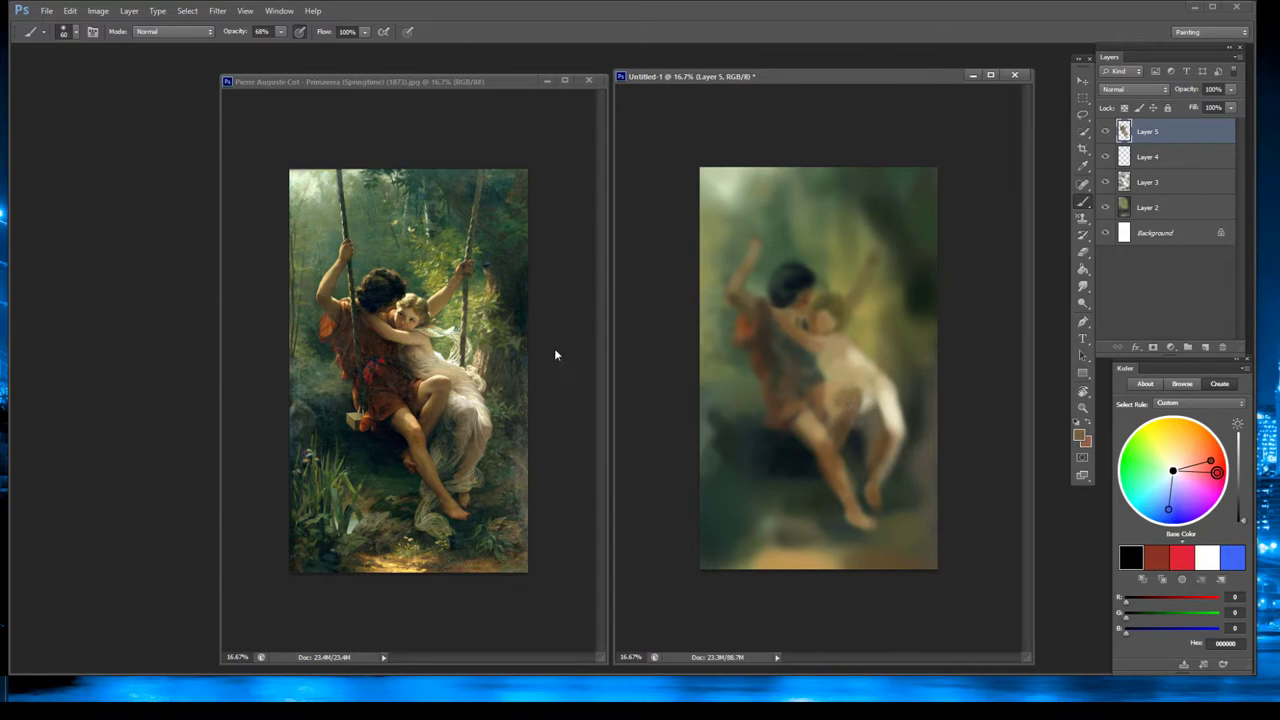
# Model the shadows beneath the woman's embracing arm and across her upper torso with sampled skin tones.
pyautogui.keyDown('alt'); pyautogui.click(410, 343); pyautogui.keyUp('alt')
pyautogui.moveTo(822, 352); pyautogui.dragTo(837, 353)
pyautogui.keyDown('alt'); pyautogui.click(818, 348); pyautogui.keyUp('alt')
pyautogui.keyDown('alt'); pyautogui.click(825, 352); pyautogui.keyUp('alt')
pyautogui.click(833, 368)
pyautogui.keyDown('alt'); pyautogui.click(834, 361); pyautogui.keyUp('alt')
pyautogui.keyDown('alt'); pyautogui.click(828, 356); pyautogui.keyUp('alt')
pyautogui.keyDown('alt'); pyautogui.click(845, 346); pyautogui.keyUp('alt')
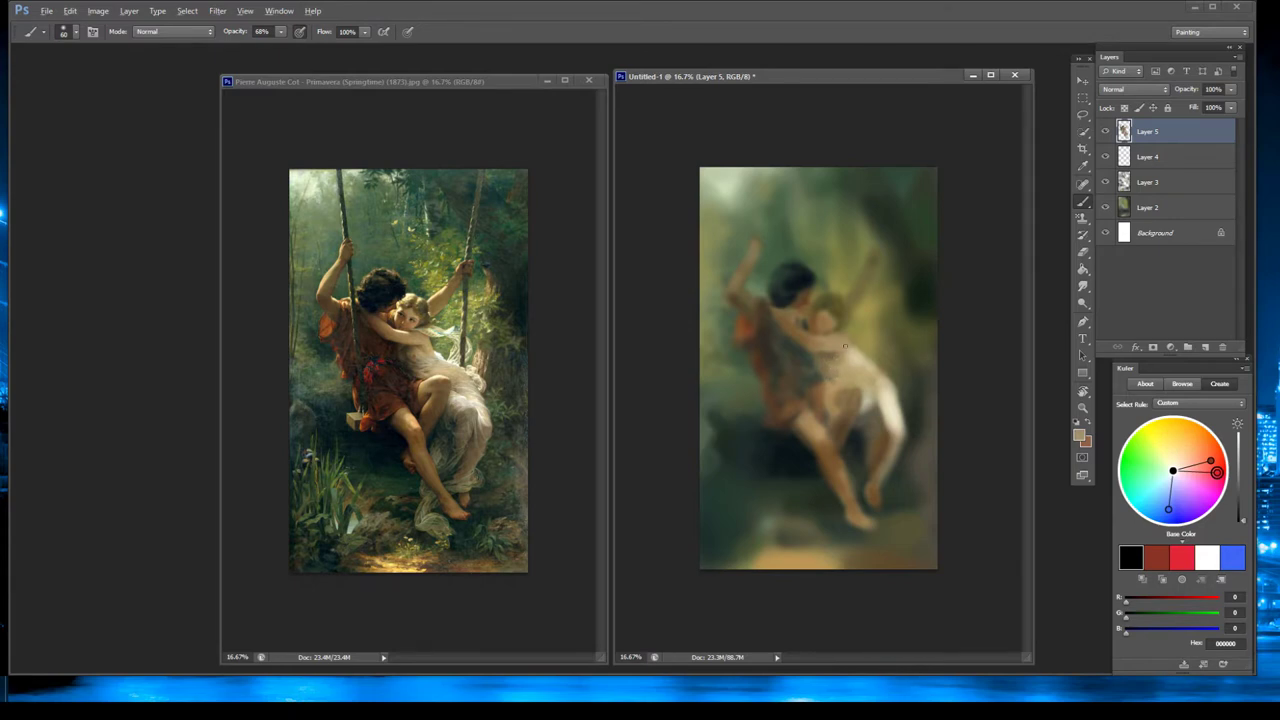
# Refine the woman's shoulder and raised arm with skin tones sampled from the reference.
pyautogui.keyDown('alt'); pyautogui.click(432, 346); pyautogui.keyUp('alt')
pyautogui.keyDown('alt'); pyautogui.click(432, 349); pyautogui.keyUp('alt')
pyautogui.keyDown('alt'); pyautogui.click(809, 342); pyautogui.keyUp('alt')
pyautogui.keyDown('alt'); pyautogui.click(849, 313); pyautogui.keyUp('alt')
pyautogui.keyDown('alt'); pyautogui.click(445, 298); pyautogui.keyUp('alt')
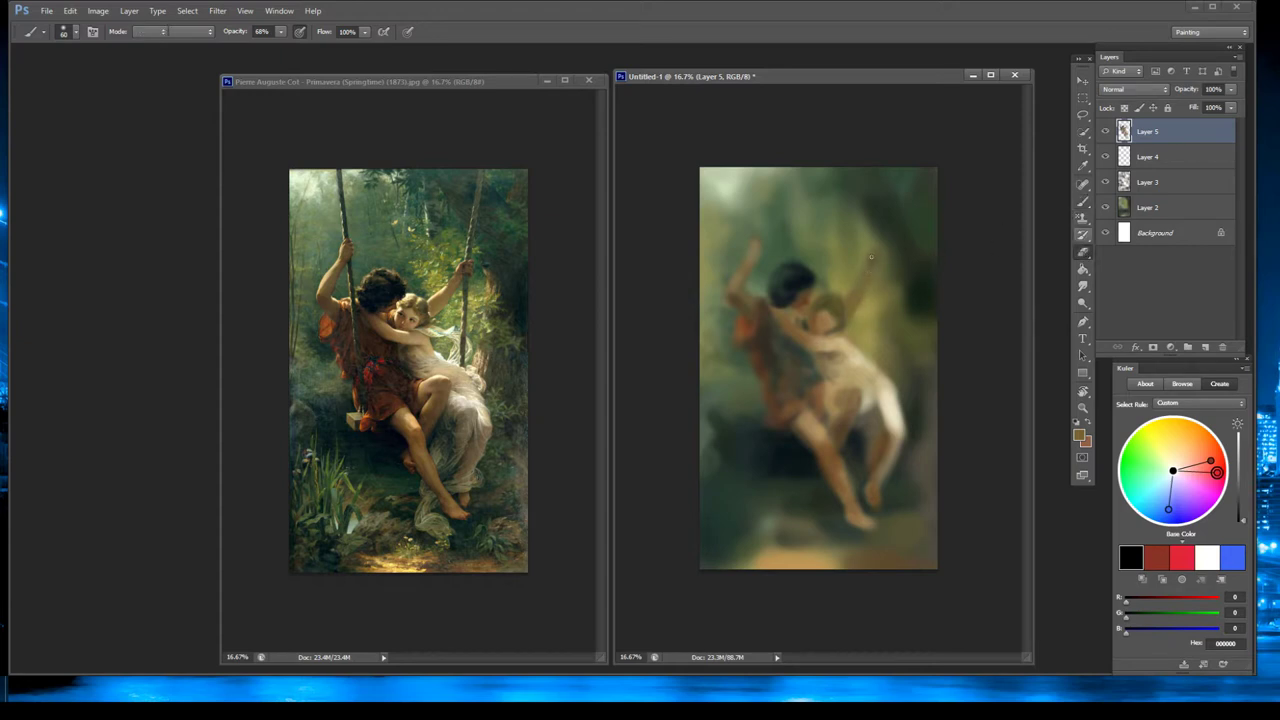
# Trim the edges of the figures' legs and the man's foot with a 50 px eraser.
pyautogui.click(1083, 251)
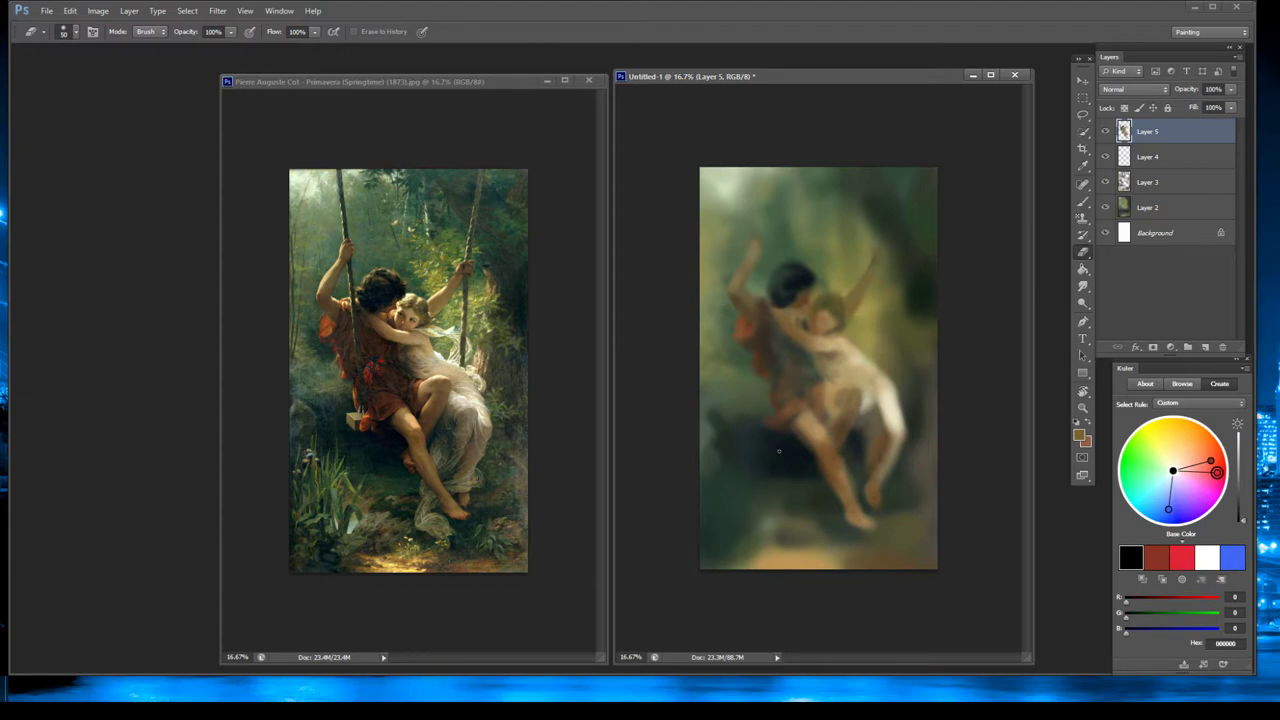
pyautogui.moveTo(794, 442); pyautogui.dragTo(813, 452)
pyautogui.moveTo(852, 526); pyautogui.dragTo(876, 522)
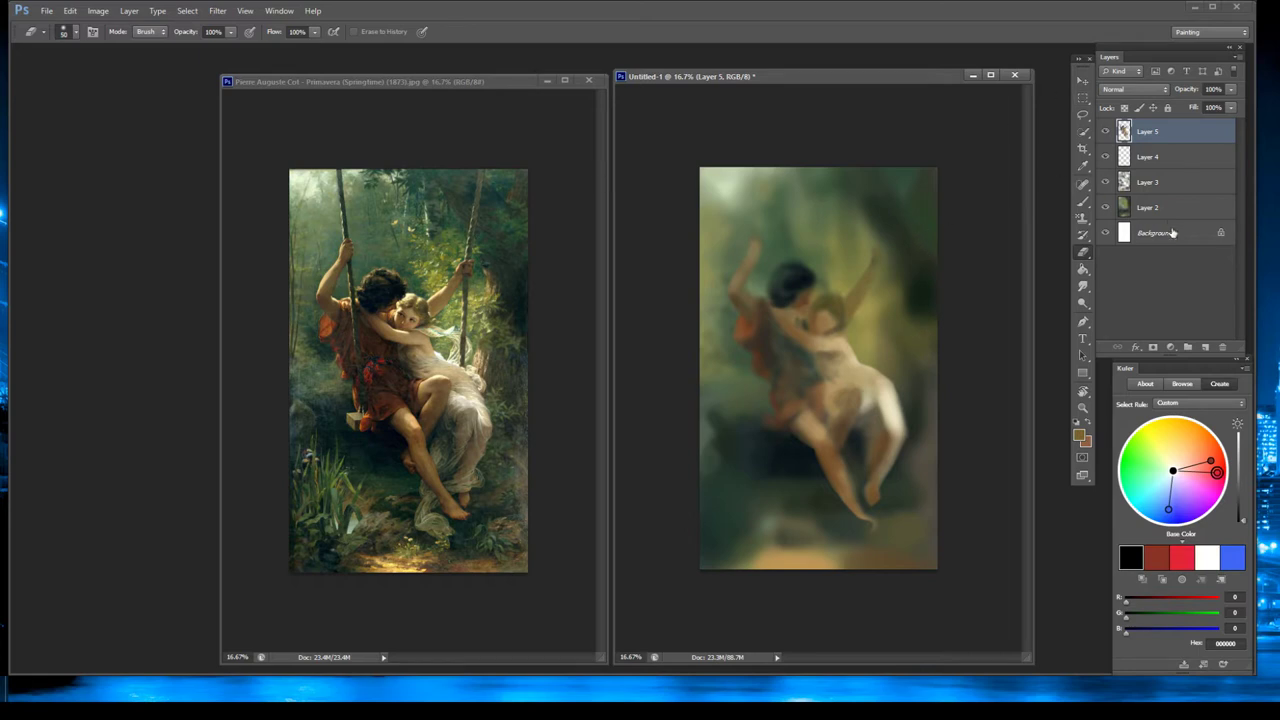
# Add a new layer above the figures and rotate the canvas view slightly clockwise for painting with the brush.
pyautogui.click(1207, 347)
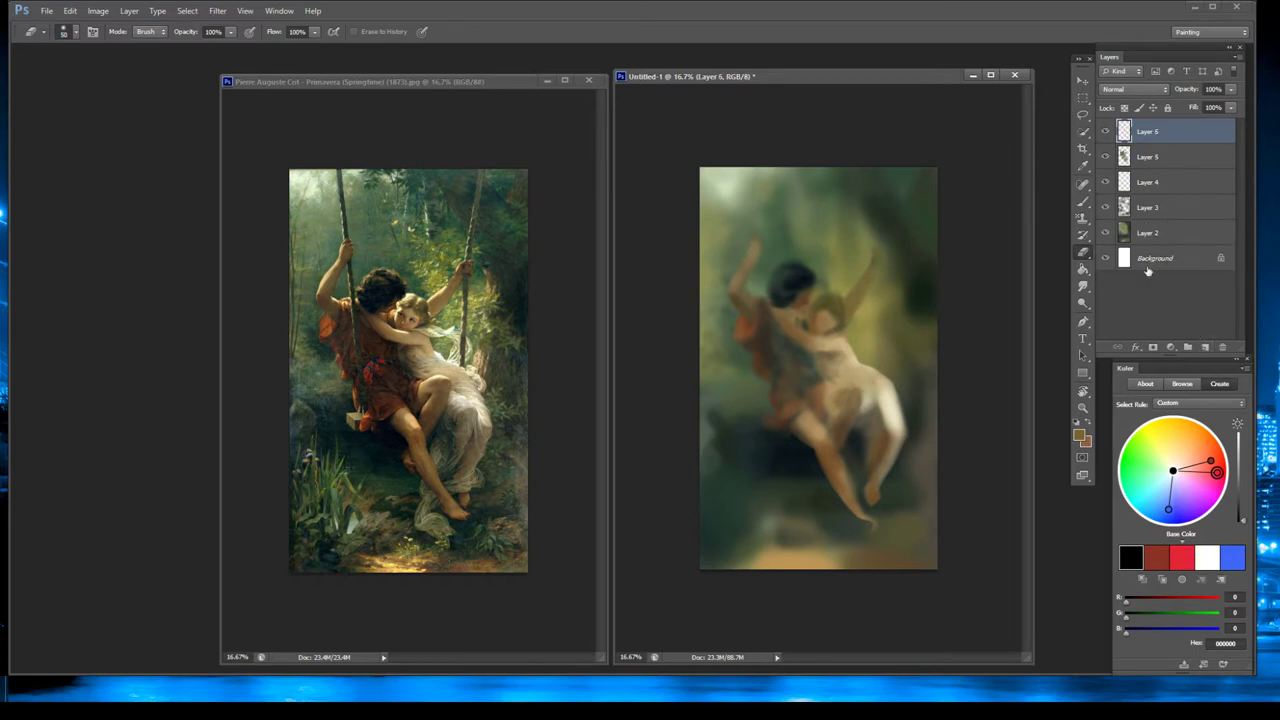
pyautogui.click(1082, 201)
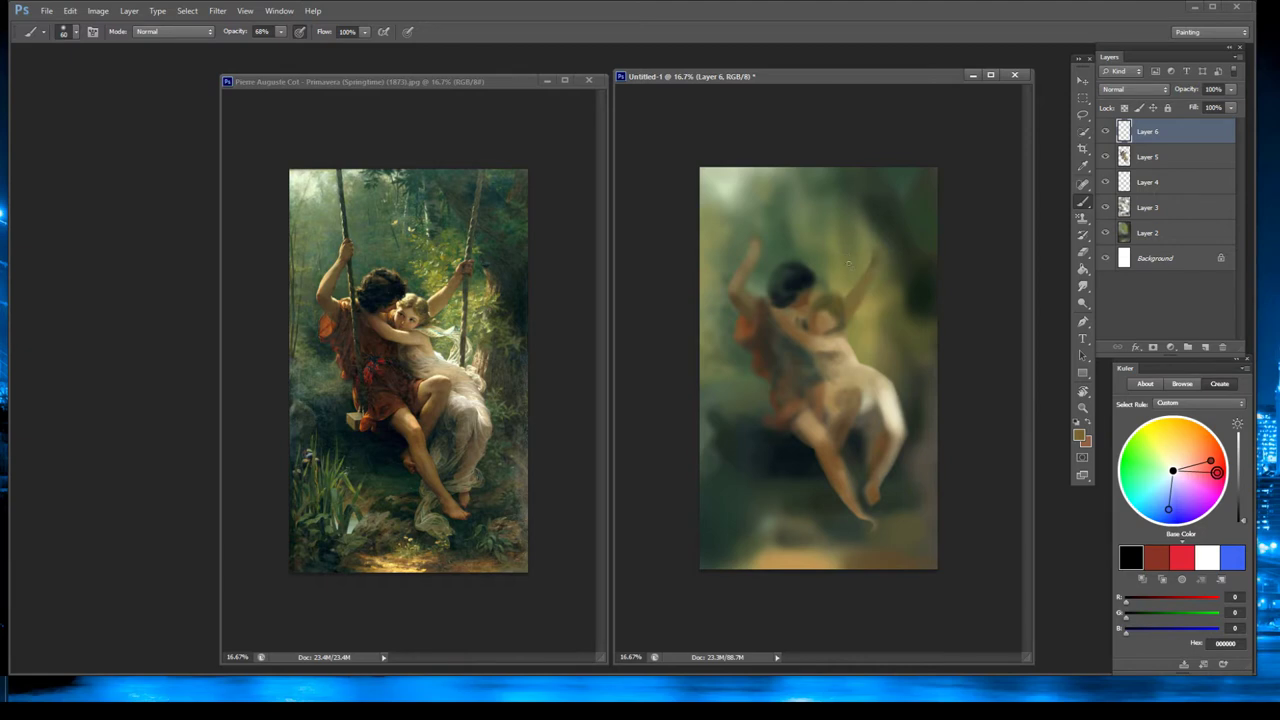
pyautogui.press('r')
pyautogui.moveTo(943, 426); pyautogui.dragTo(931, 438)
pyautogui.press('b')
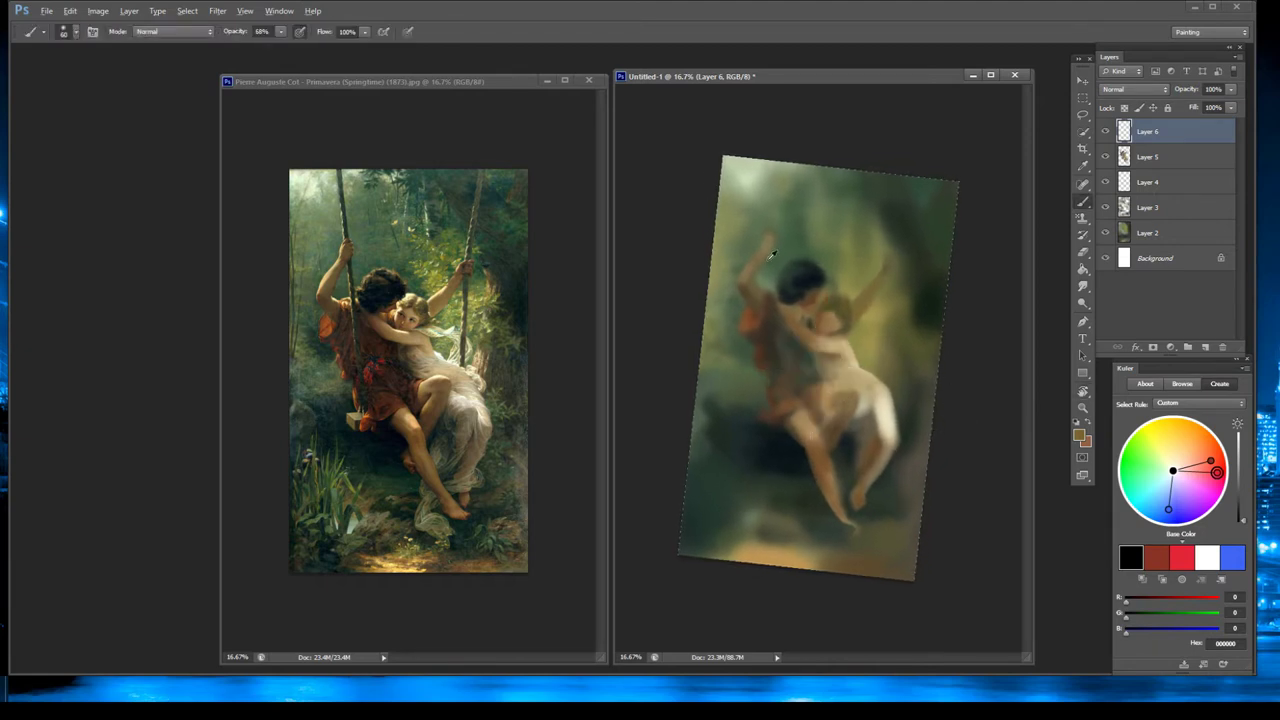
# Paint the swing rope beside the man from the canvas's upper edge down across his torso, using a dark green sampled from the reference rope.
pyautogui.keyDown('alt'); pyautogui.click(349, 208); pyautogui.keyUp('alt')
pyautogui.moveTo(763, 155); pyautogui.dragTo(763, 216)
pyautogui.hotkey('ctrl', 'z')
pyautogui.moveTo(762, 156); pyautogui.dragTo(762, 304)
pyautogui.hotkey('ctrl', 'z')
pyautogui.moveTo(766, 156); pyautogui.dragTo(766, 298)
pyautogui.hotkey('ctrl', 'z')
pyautogui.moveTo(767, 158); pyautogui.dragTo(766, 298)
pyautogui.moveTo(767, 158); pyautogui.dragTo(764, 456)
pyautogui.hotkey('ctrl', 'z')
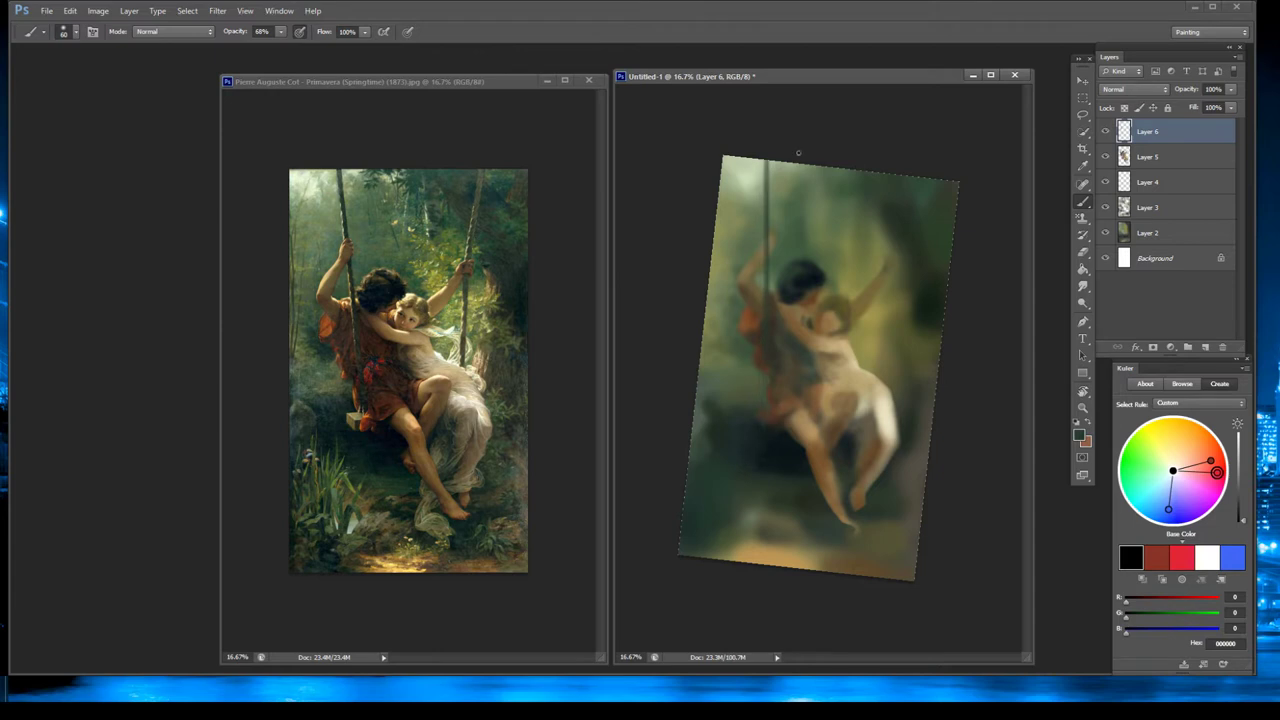
pyautogui.moveTo(766, 156); pyautogui.dragTo(766, 232)
pyautogui.press('Escape')
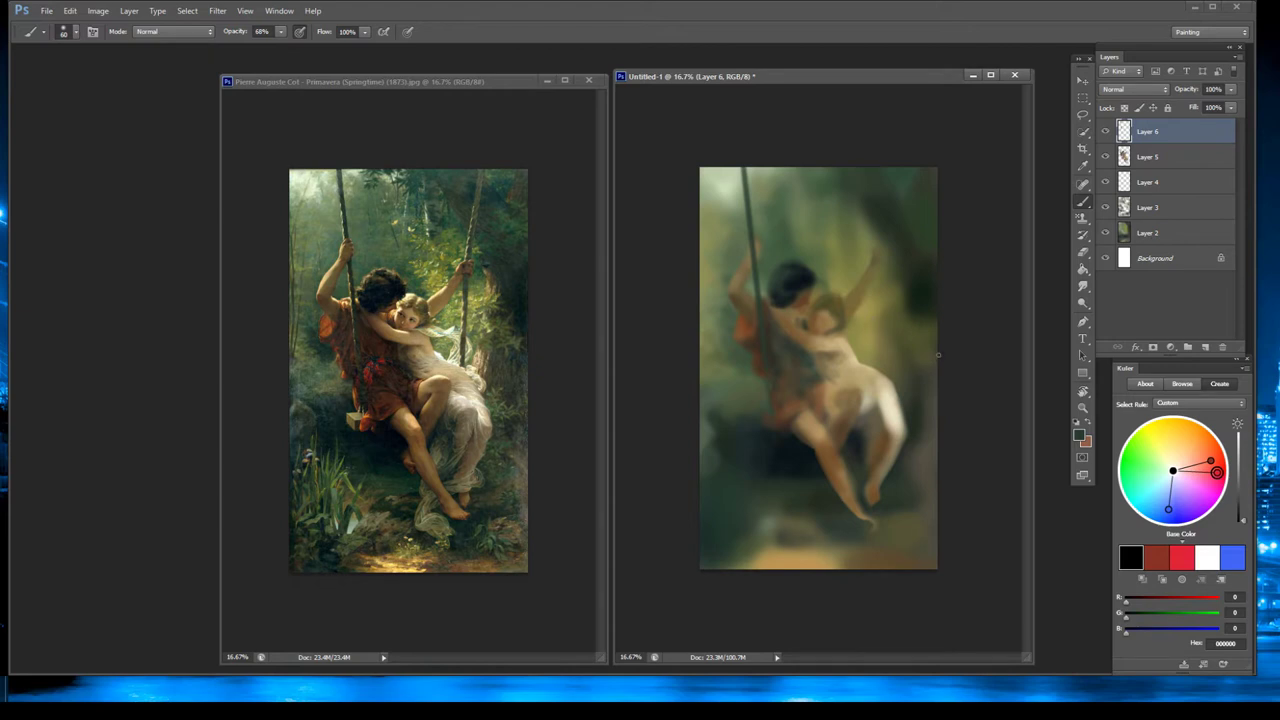
# Rotate the canvas counterclockwise and paint the upper part of the woman-side rope down to the raised hand with sampled gray-green, then reset the view.
pyautogui.press('r')
pyautogui.moveTo(957, 343); pyautogui.dragTo(969, 300)
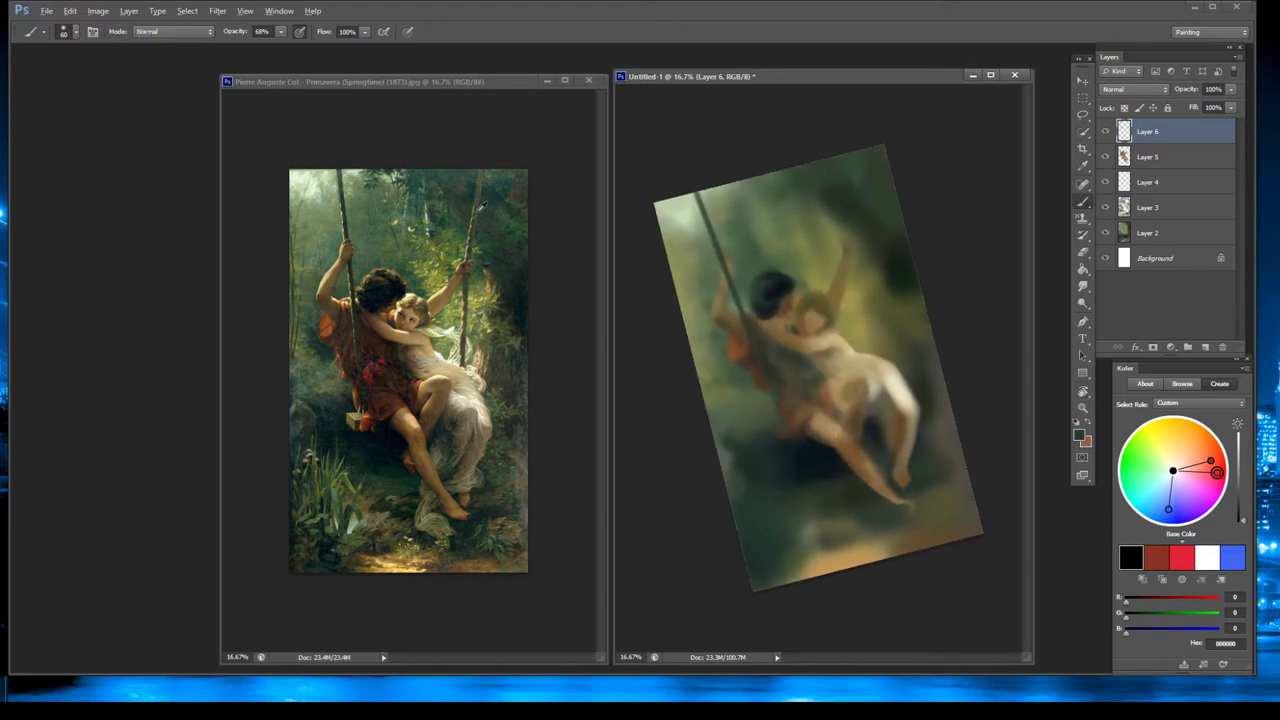
pyautogui.moveTo(846, 222); pyautogui.dragTo(853, 285)
pyautogui.moveTo(846, 160); pyautogui.dragTo(845, 262)
pyautogui.keyDown('alt'); pyautogui.click(484, 173); pyautogui.keyUp('alt')
pyautogui.moveTo(845, 150); pyautogui.dragTo(846, 288)
pyautogui.hotkey('ctrl', 'z')
pyautogui.moveTo(848, 151); pyautogui.dragTo(846, 228)
pyautogui.press('Escape')
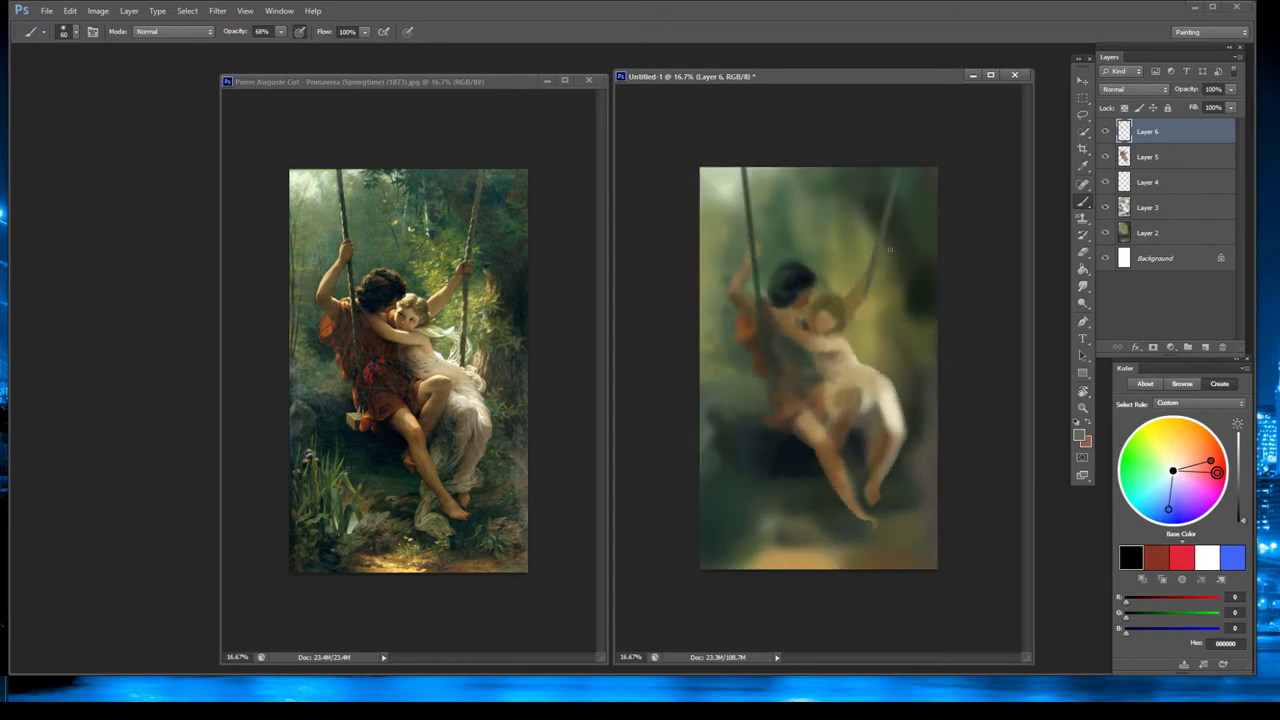
# Clean up the rope around the raised hand with the eraser and refine the gripping hand with the brush on Layer 5.
pyautogui.click(1082, 252)
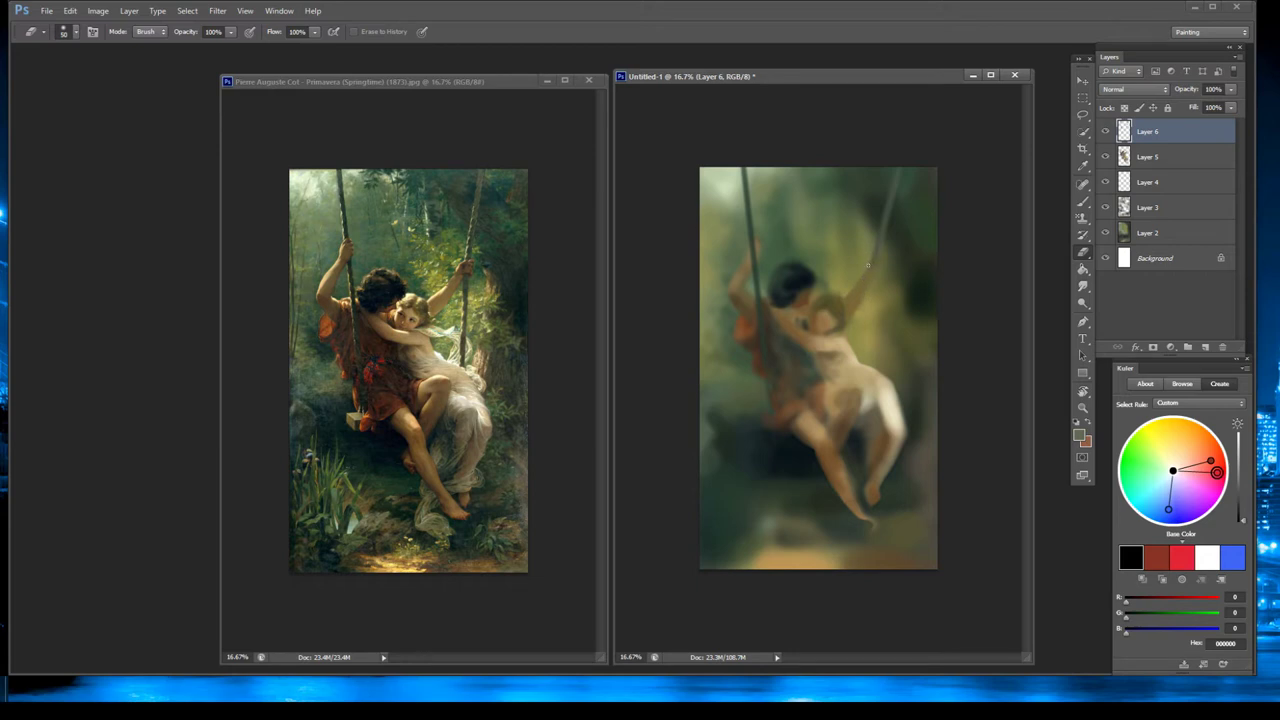
pyautogui.click(1084, 196)
pyautogui.hotkey('alt', '[')
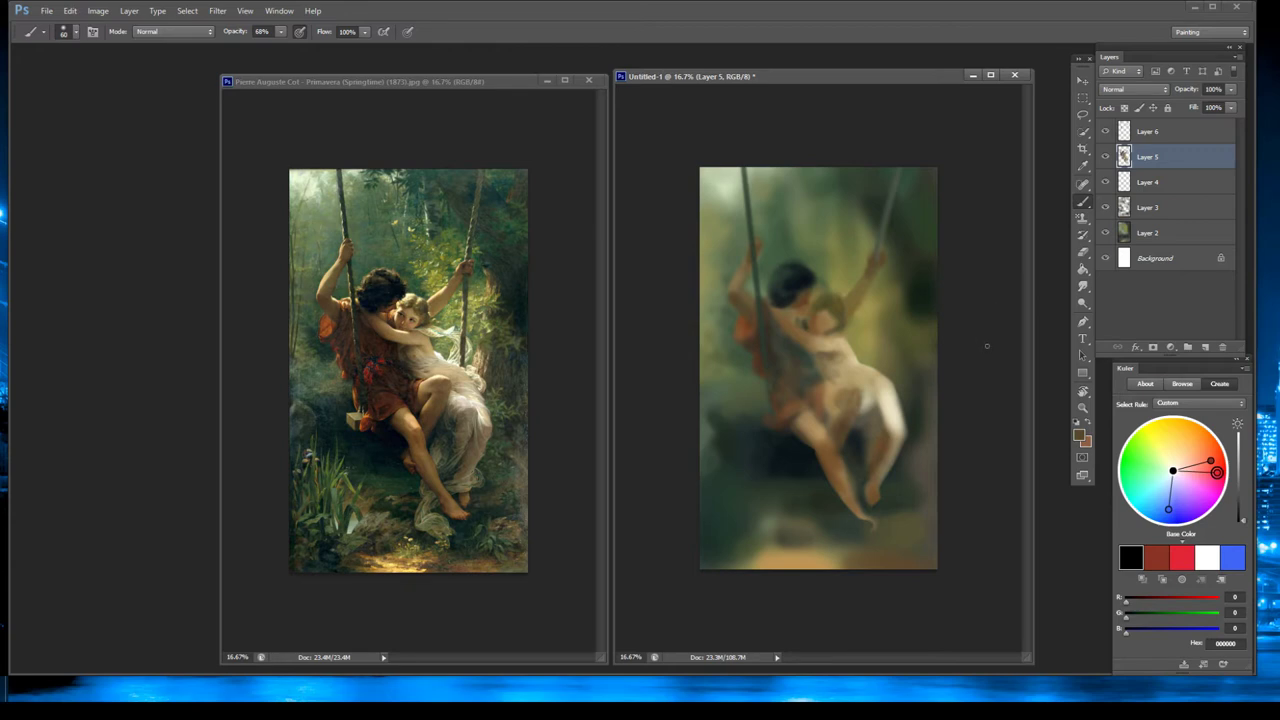
# Tilt the canvas slightly and extend the woman-side rope on Layer 6 from the gripping hand down to her hip, then reset the view.
pyautogui.press('r')
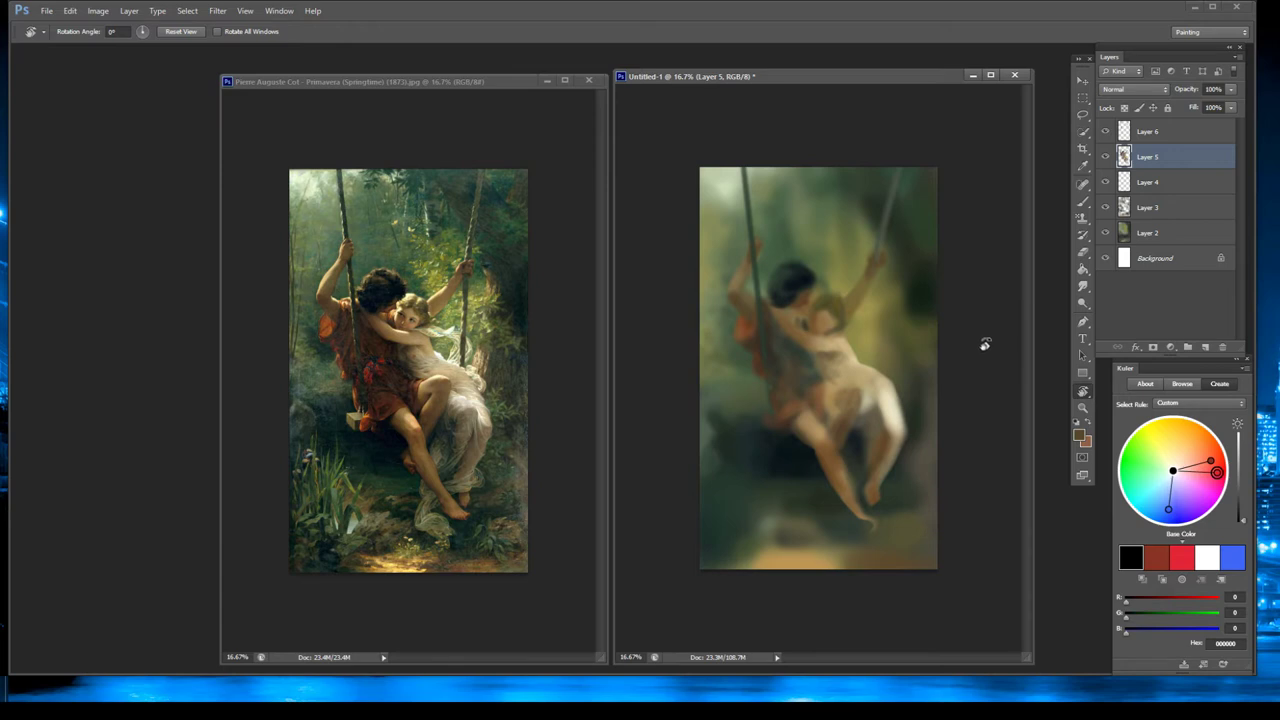
pyautogui.moveTo(998, 328); pyautogui.dragTo(1002, 318)
pyautogui.press('b')
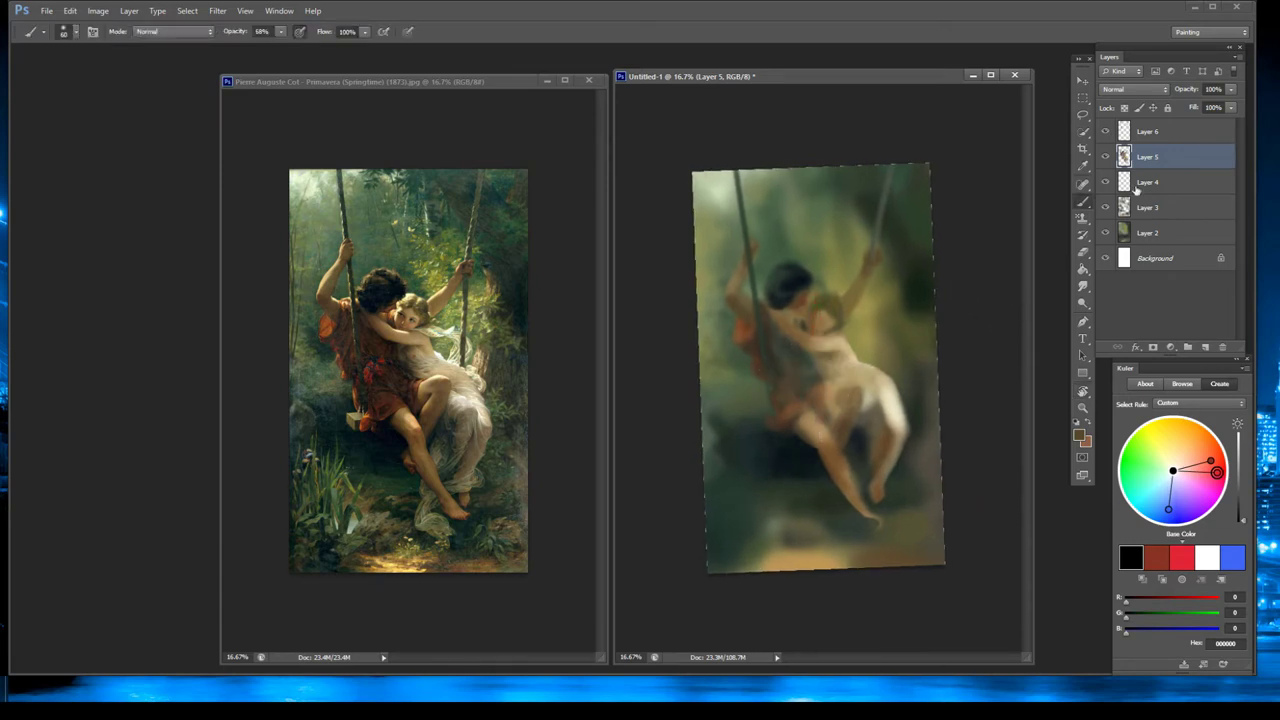
pyautogui.click(1160, 133)
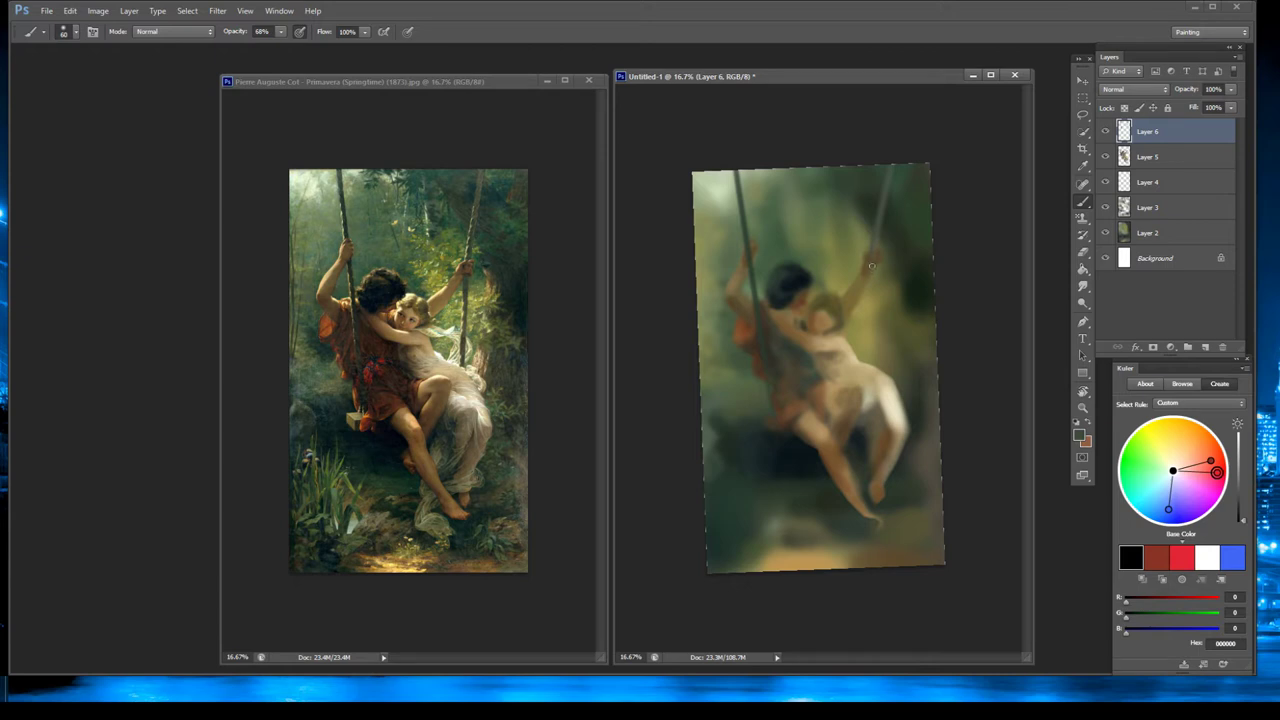
pyautogui.moveTo(872, 267); pyautogui.dragTo(872, 374)
pyautogui.press('Escape')
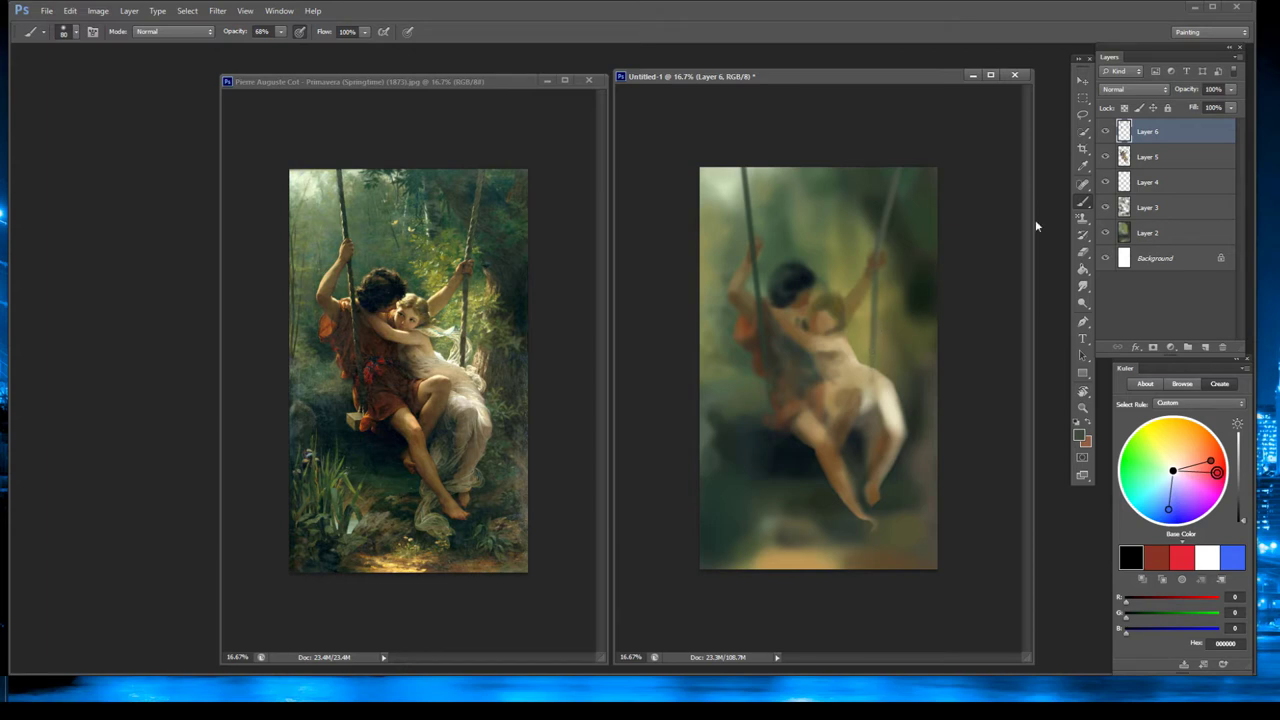
# Trim the edge of the woman's upper back on Layer 5 with a 50 px eraser.
pyautogui.click(1142, 165)
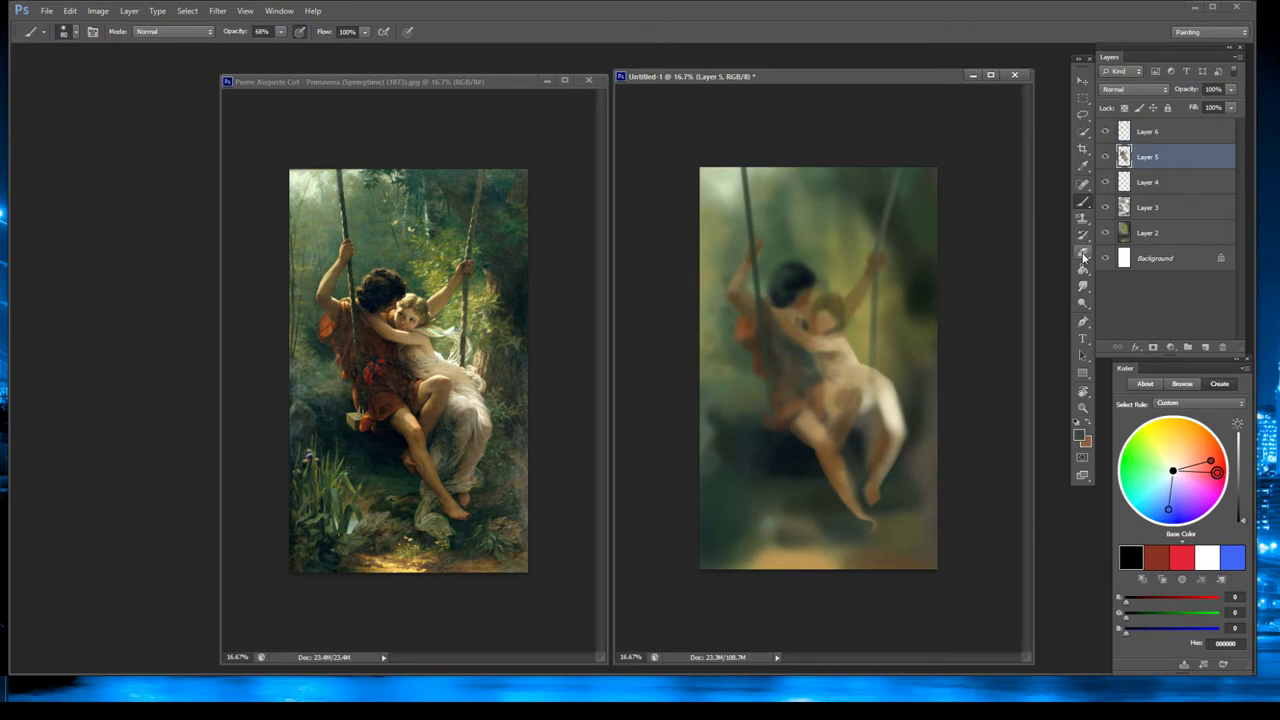
pyautogui.click(1083, 254)
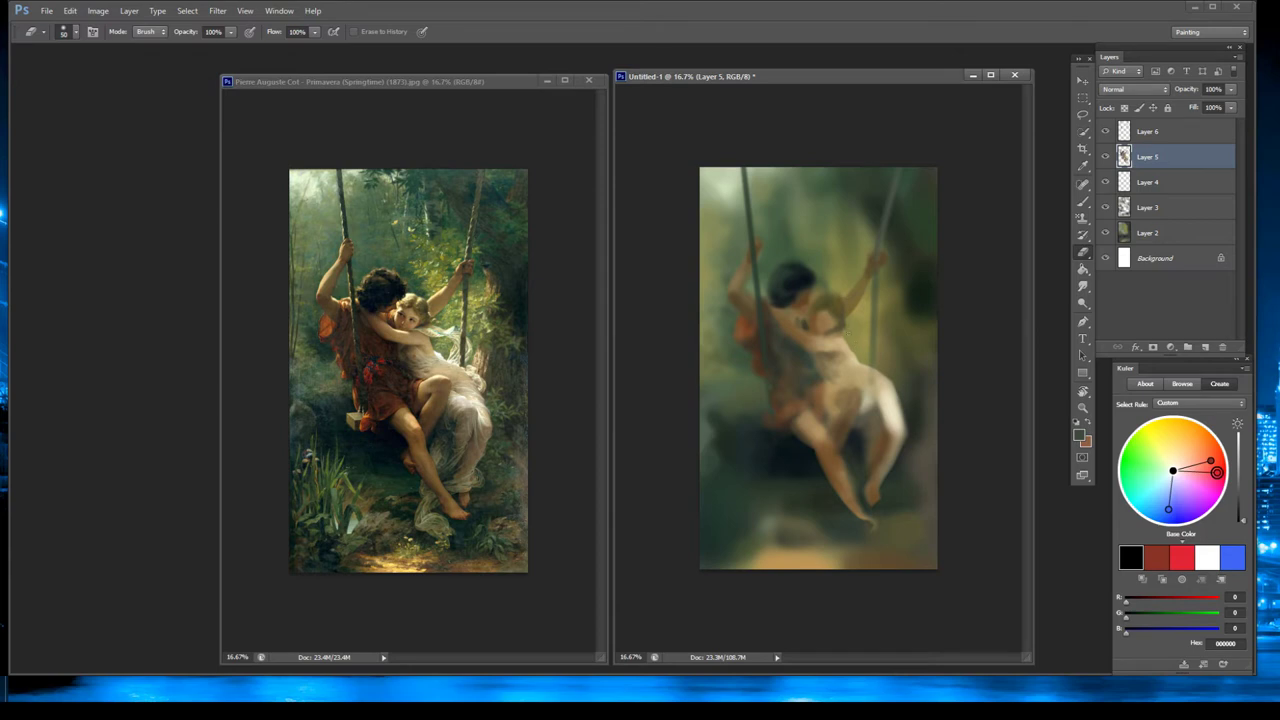
pyautogui.moveTo(843, 339); pyautogui.dragTo(853, 355)
# Paint the pale drapery behind the woman's back with light tones sampled from the reference.
pyautogui.click(1083, 200)
pyautogui.keyDown('alt'); pyautogui.click(445, 354); pyautogui.keyUp('alt')
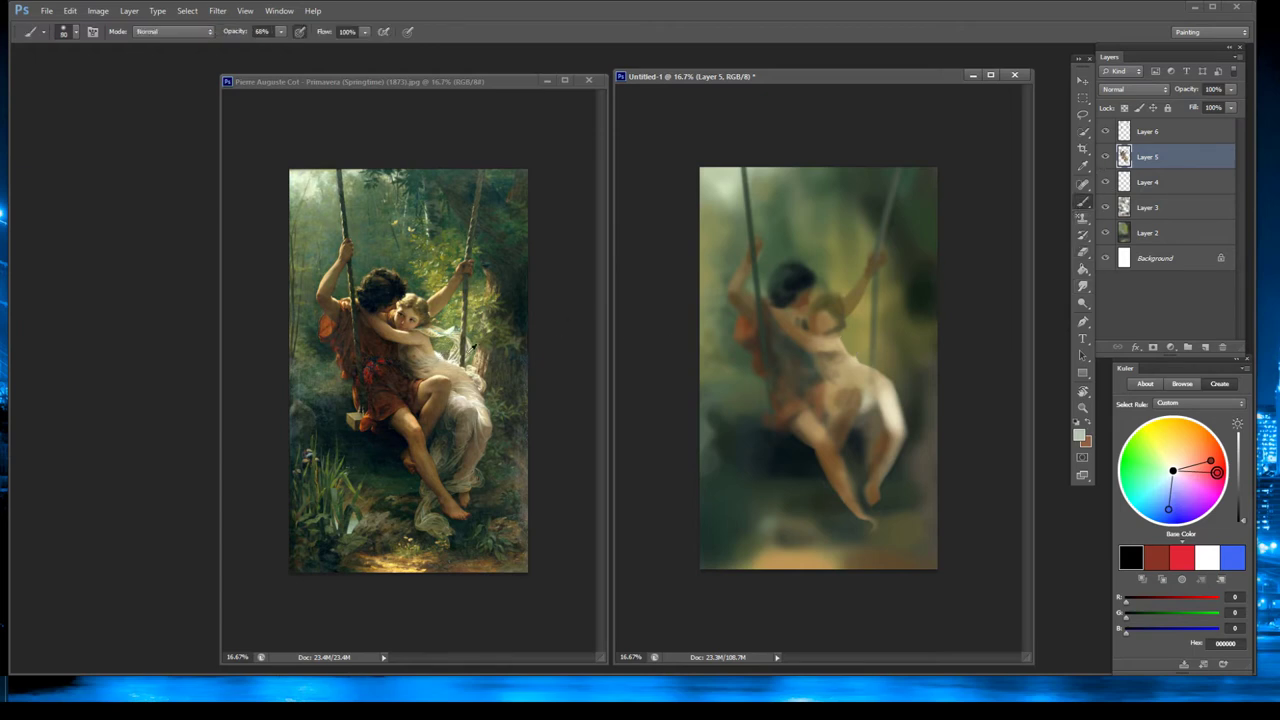
pyautogui.moveTo(850, 358); pyautogui.dragTo(869, 367)
pyautogui.keyDown('alt'); pyautogui.click(855, 360); pyautogui.keyUp('alt')
pyautogui.keyDown('alt'); pyautogui.click(436, 332); pyautogui.keyUp('alt')
pyautogui.keyDown('alt'); pyautogui.click(432, 332); pyautogui.keyUp('alt')
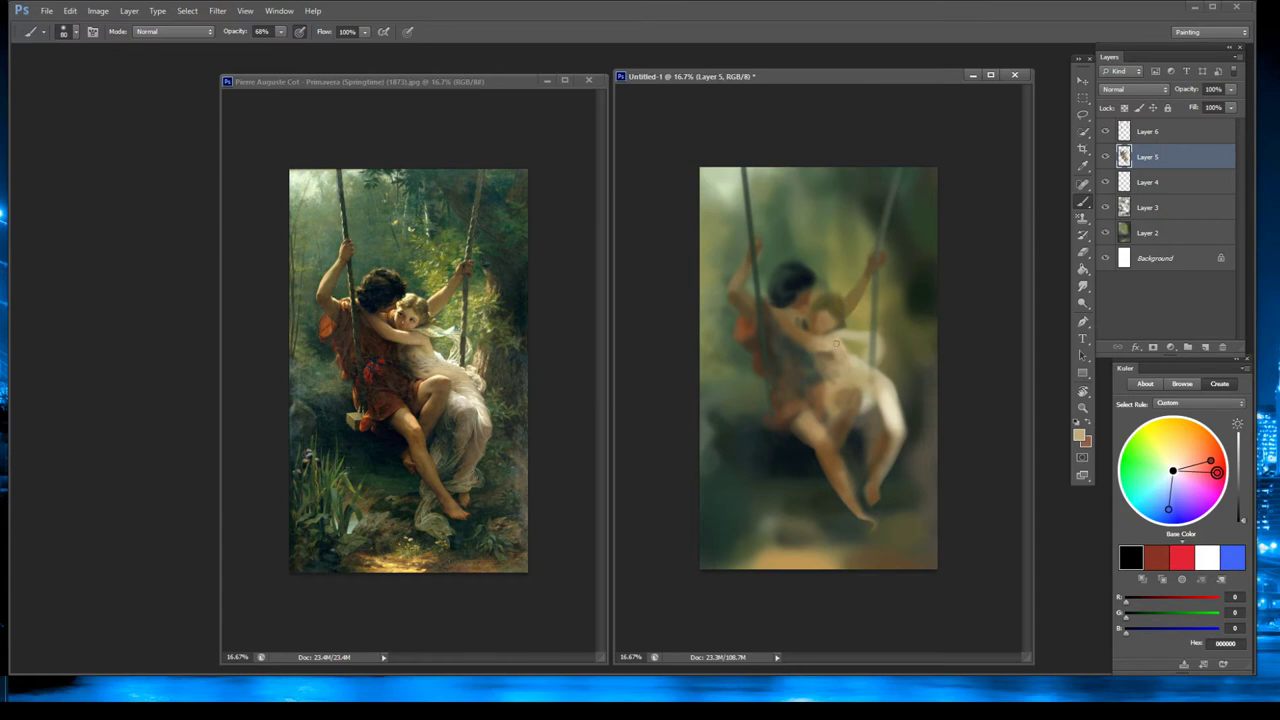
# Model the light and shadow on the woman's torso and dress with tones sampled from the canvas.
pyautogui.keyDown('alt'); pyautogui.click(834, 351); pyautogui.keyUp('alt')
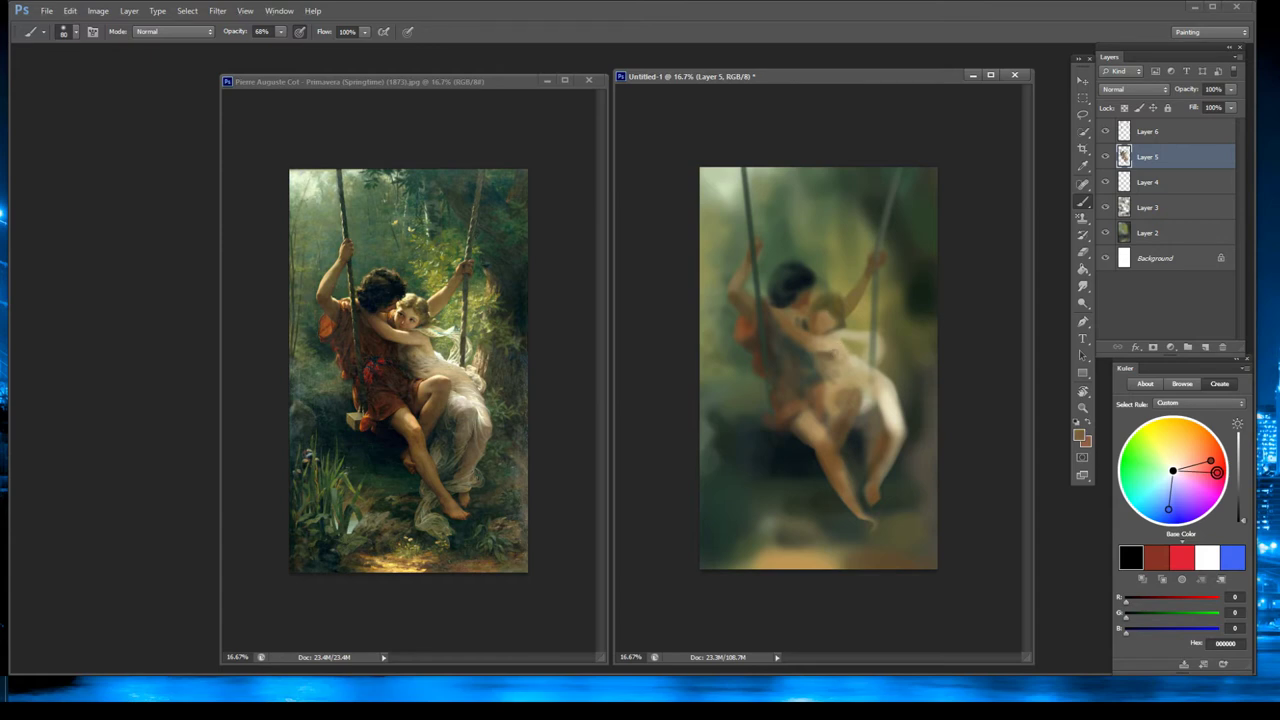
pyautogui.keyDown('alt'); pyautogui.click(856, 356); pyautogui.keyUp('alt')
pyautogui.moveTo(840, 368); pyautogui.dragTo(821, 355)
pyautogui.keyDown('alt'); pyautogui.click(826, 346); pyautogui.keyUp('alt')
pyautogui.keyDown('alt'); pyautogui.click(830, 343); pyautogui.keyUp('alt')
pyautogui.keyDown('alt'); pyautogui.click(840, 348); pyautogui.keyUp('alt')
pyautogui.keyDown('alt'); pyautogui.click(842, 344); pyautogui.keyUp('alt')
pyautogui.keyDown('alt'); pyautogui.click(856, 372); pyautogui.keyUp('alt')
pyautogui.keyDown('alt'); pyautogui.click(834, 368); pyautogui.keyUp('alt')
pyautogui.keyDown('alt'); pyautogui.click(845, 378); pyautogui.keyUp('alt')
# Shape the man's raised knee and the tunic edge beside it with colors sampled from the reference.
pyautogui.keyDown('alt'); pyautogui.click(437, 381); pyautogui.keyUp('alt')
pyautogui.moveTo(829, 389); pyautogui.dragTo(849, 380)
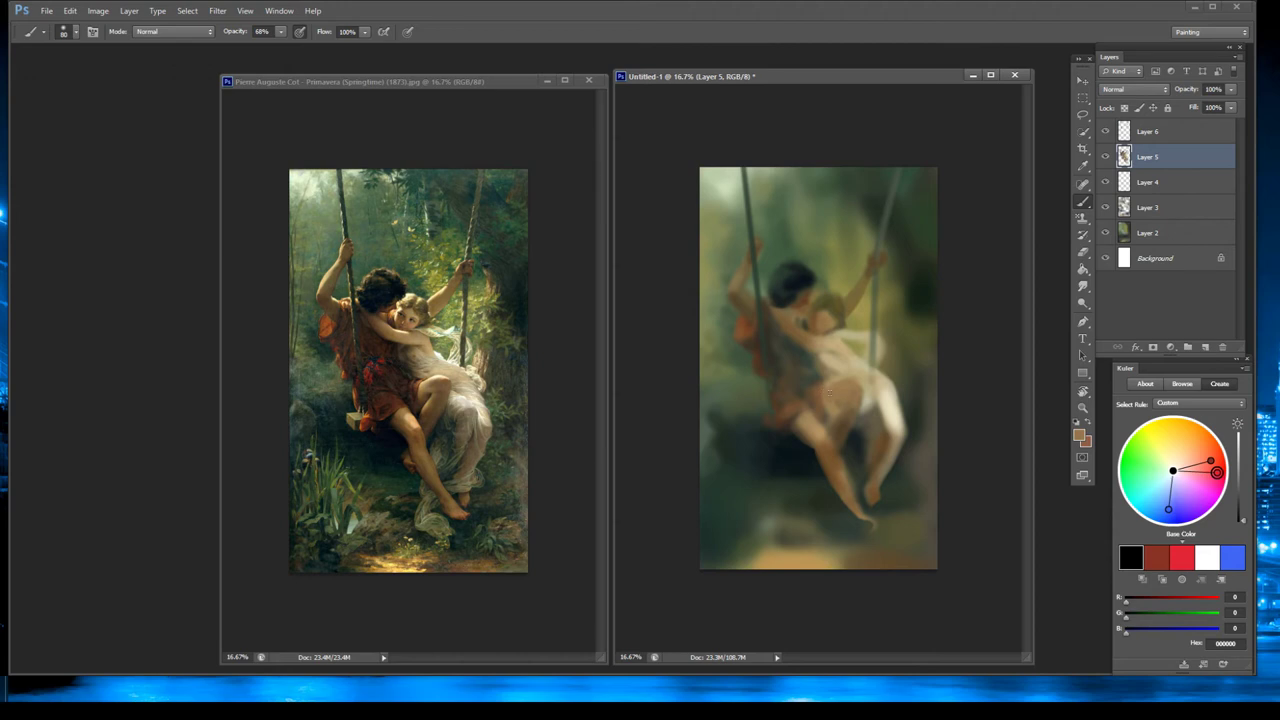
pyautogui.keyDown('alt'); pyautogui.click(423, 377); pyautogui.keyUp('alt')
pyautogui.moveTo(818, 402); pyautogui.dragTo(826, 384)
# Add an orange tunic accent beside the man's raised knee and blend it with sampled neighboring tones.
pyautogui.keyDown('alt'); pyautogui.click(751, 323); pyautogui.keyUp('alt')
pyautogui.moveTo(828, 400); pyautogui.dragTo(828, 382)
pyautogui.keyDown('alt'); pyautogui.click(424, 405); pyautogui.keyUp('alt')
pyautogui.keyDown('alt'); pyautogui.click(824, 404); pyautogui.keyUp('alt')
pyautogui.keyDown('alt'); pyautogui.click(818, 406); pyautogui.keyUp('alt')
# Darken the man's tunic with a reddish brown sampled from the reference, using a 175 px brush.
pyautogui.keyDown('alt'); pyautogui.click(410, 376); pyautogui.keyUp('alt')
pyautogui.press(']')
pyautogui.press(']')
pyautogui.press(']')
pyautogui.press(']')
pyautogui.press(']')
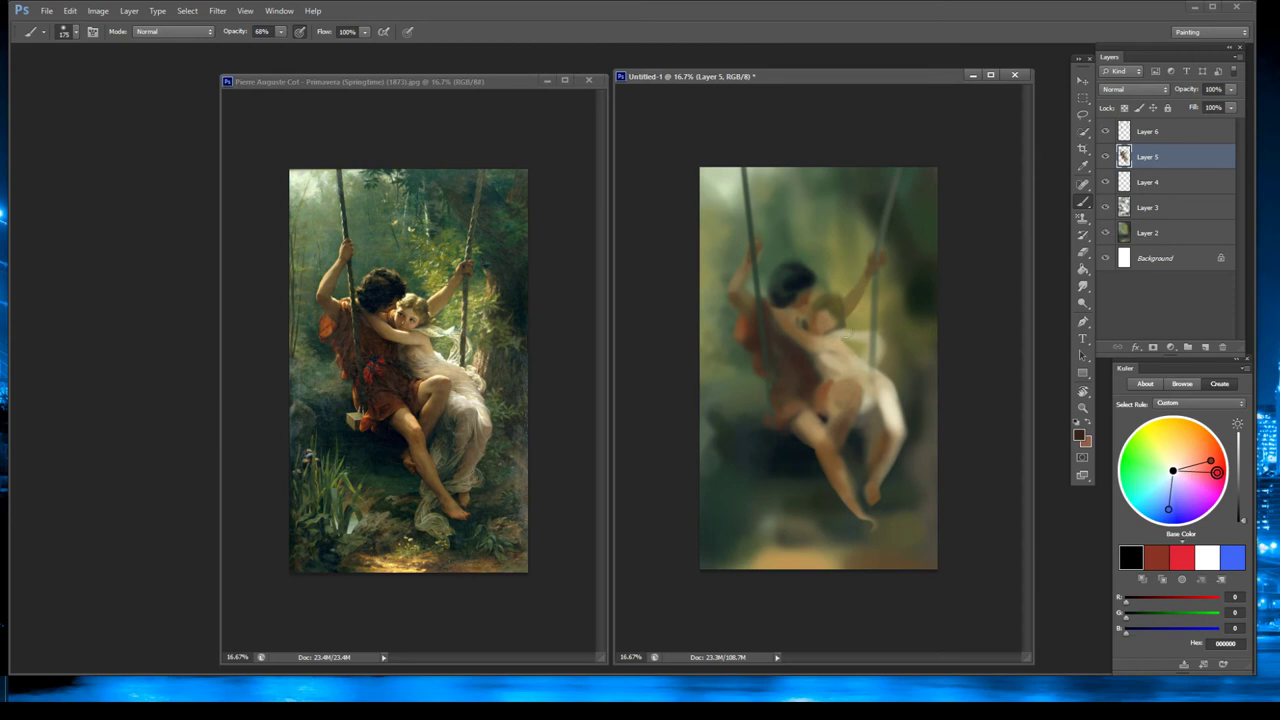
# Refine the man's shoulder and neck area with sampled skin and tunic tones.
pyautogui.keyDown('alt'); pyautogui.click(415, 333); pyautogui.keyUp('alt')
pyautogui.keyDown('alt'); pyautogui.click(790, 328); pyautogui.keyUp('alt')
pyautogui.keyDown('alt'); pyautogui.click(778, 328); pyautogui.keyUp('alt')
pyautogui.keyDown('alt'); pyautogui.click(778, 310); pyautogui.keyUp('alt')
pyautogui.keyDown('alt'); pyautogui.click(787, 335); pyautogui.keyUp('alt')
# Refine the woman's embracing arm and the area beneath her face with sampled skin and shadow tones.
pyautogui.keyDown('alt'); pyautogui.click(400, 336); pyautogui.keyUp('alt')
pyautogui.keyDown('alt'); pyautogui.click(808, 337); pyautogui.keyUp('alt')
pyautogui.keyDown('alt'); pyautogui.click(806, 338); pyautogui.keyUp('alt')
pyautogui.keyDown('alt'); pyautogui.click(794, 343); pyautogui.keyUp('alt')
pyautogui.keyDown('alt'); pyautogui.click(806, 335); pyautogui.keyUp('alt')
pyautogui.keyDown('alt'); pyautogui.click(816, 336); pyautogui.keyUp('alt')
pyautogui.keyDown('alt'); pyautogui.click(803, 325); pyautogui.keyUp('alt')
pyautogui.keyDown('alt'); pyautogui.click(800, 322); pyautogui.keyUp('alt')
pyautogui.keyDown('alt'); pyautogui.click(813, 331); pyautogui.keyUp('alt')
# Block in the woman's face with light and shadow skin tones sampled from the reference.
pyautogui.keyDown('alt'); pyautogui.click(402, 307); pyautogui.keyUp('alt')
pyautogui.keyDown('alt'); pyautogui.click(397, 312); pyautogui.keyUp('alt')
pyautogui.moveTo(811, 320); pyautogui.dragTo(814, 312)
pyautogui.keyDown('alt'); pyautogui.click(812, 329); pyautogui.keyUp('alt')
pyautogui.keyDown('alt'); pyautogui.click(405, 314); pyautogui.keyUp('alt')
pyautogui.keyDown('alt'); pyautogui.click(406, 303); pyautogui.keyUp('alt')
pyautogui.moveTo(815, 313); pyautogui.dragTo(812, 328)
pyautogui.hotkey('ctrl', 'z')
pyautogui.moveTo(816, 310); pyautogui.dragTo(818, 332)
# Touch up the woman's hair and the edge of the man's dark hair with colors sampled from the painting.
pyautogui.keyDown('alt'); pyautogui.click(815, 312); pyautogui.keyUp('alt')
pyautogui.keyDown('alt'); pyautogui.click(833, 309); pyautogui.keyUp('alt')
pyautogui.keyDown('alt'); pyautogui.click(830, 306); pyautogui.keyUp('alt')
pyautogui.keyDown('alt'); pyautogui.click(807, 287); pyautogui.keyUp('alt')
# Add a new layer directly above Layer 3.
pyautogui.click(1083, 251)
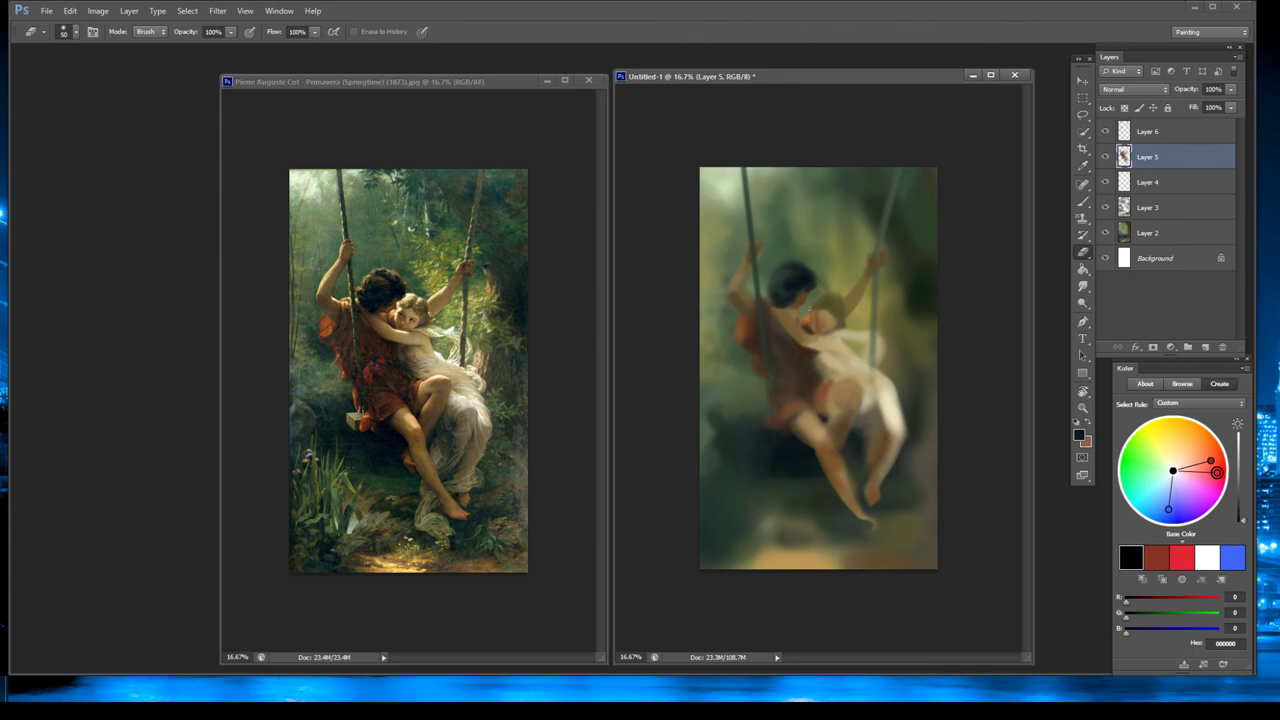
pyautogui.click(1157, 205)
pyautogui.click(1188, 347)
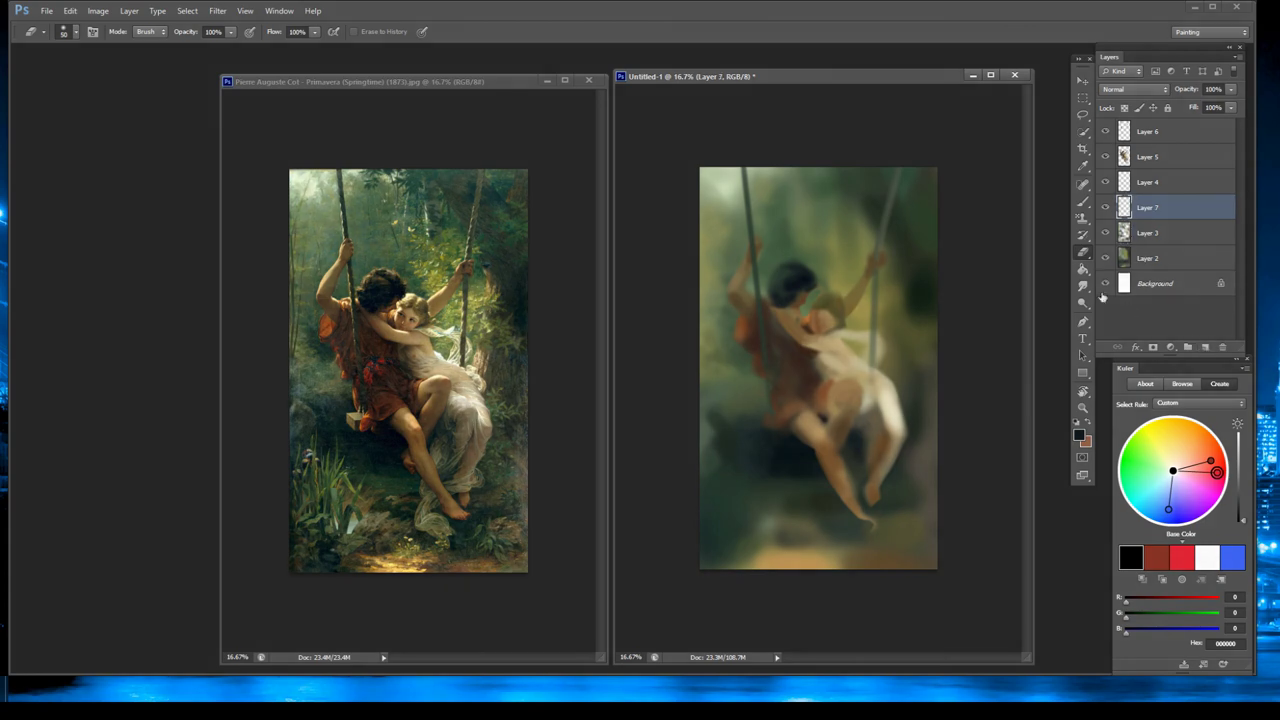
# Paint a light skin tone sampled from the reference woman's face between the two heads with a 125 px brush.
pyautogui.click(1082, 200)
pyautogui.keyDown('alt'); pyautogui.click(403, 315); pyautogui.keyUp('alt')
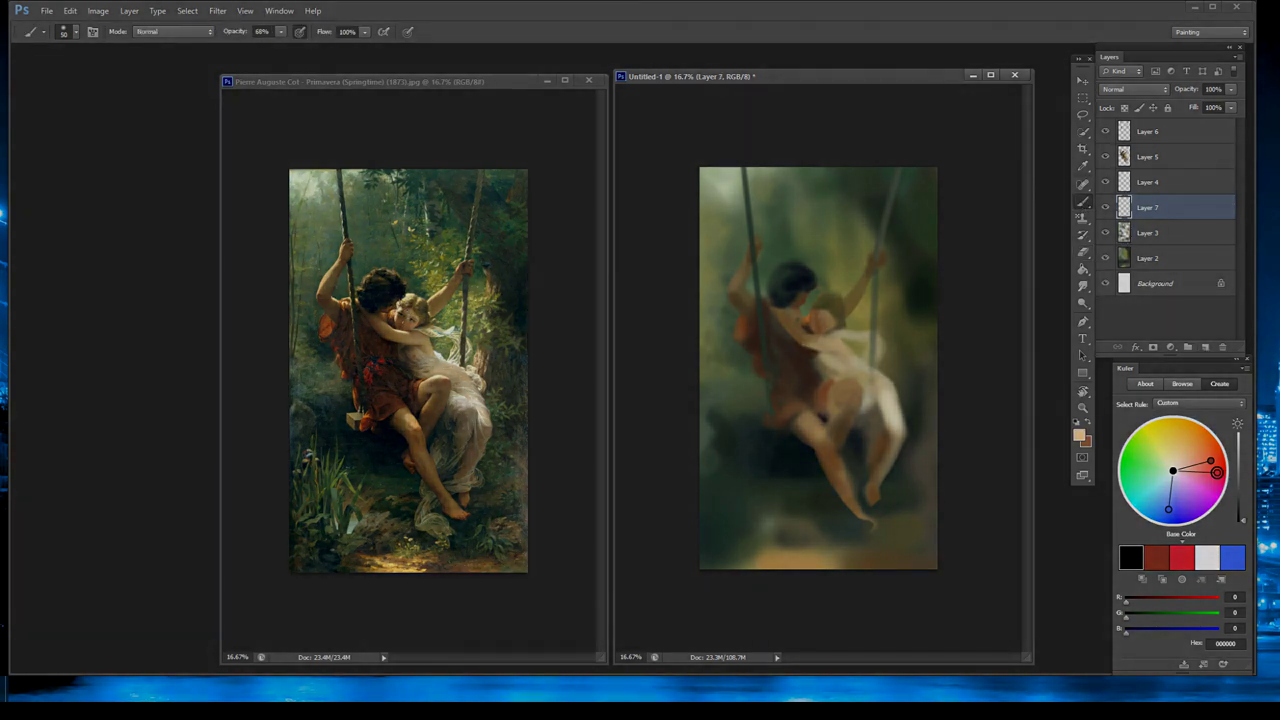
pyautogui.press(']')
pyautogui.press(']')
pyautogui.press(']')
pyautogui.press(']')
pyautogui.press(']')
pyautogui.press(']')
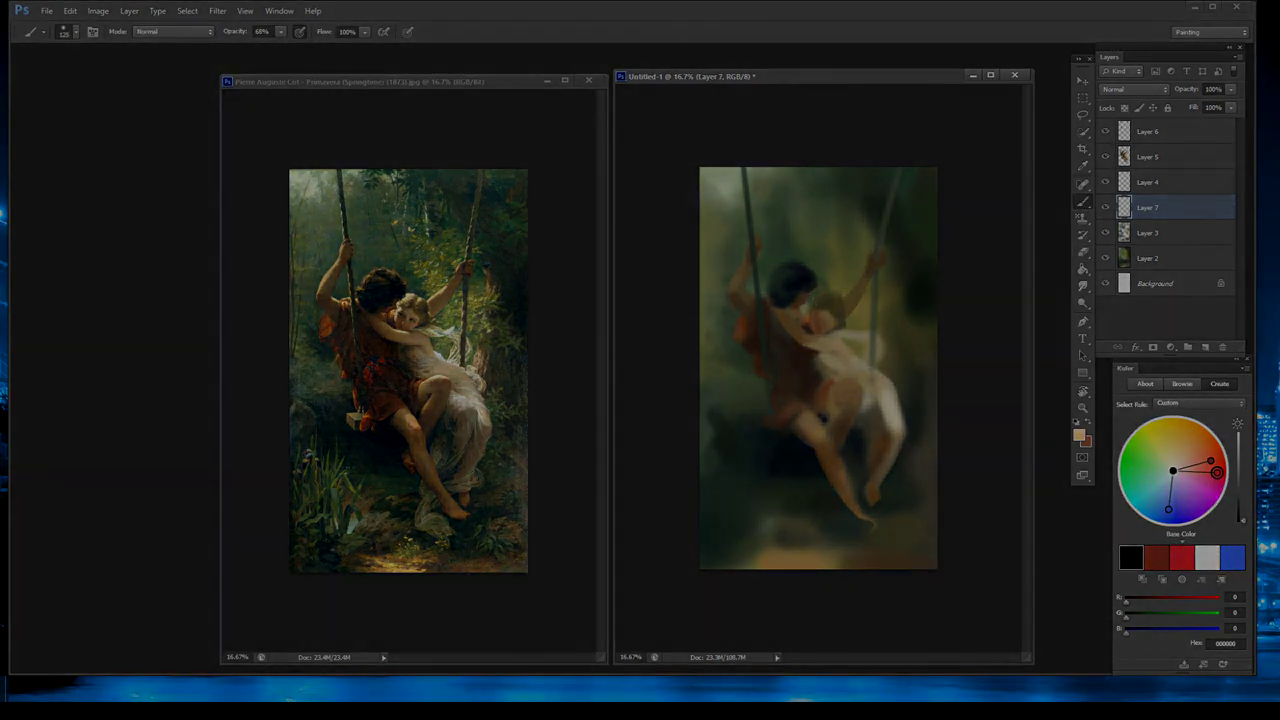
pyautogui.moveTo(813, 294); pyautogui.dragTo(809, 305)
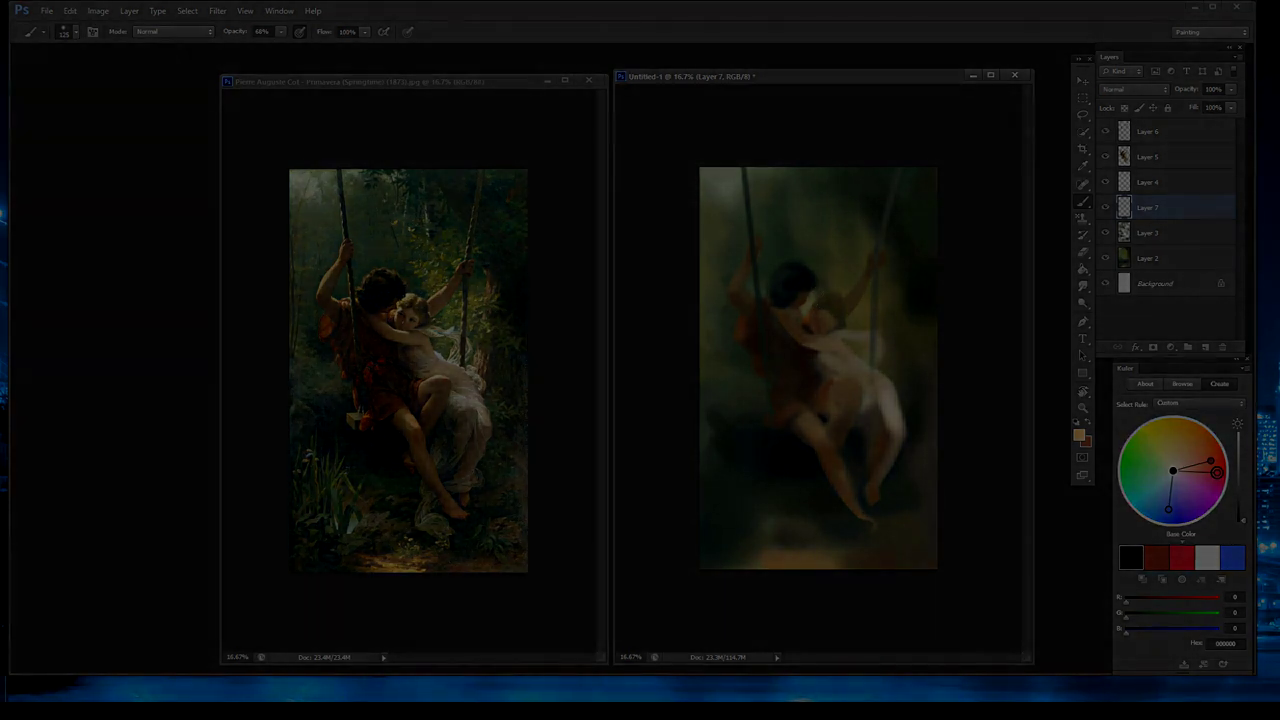